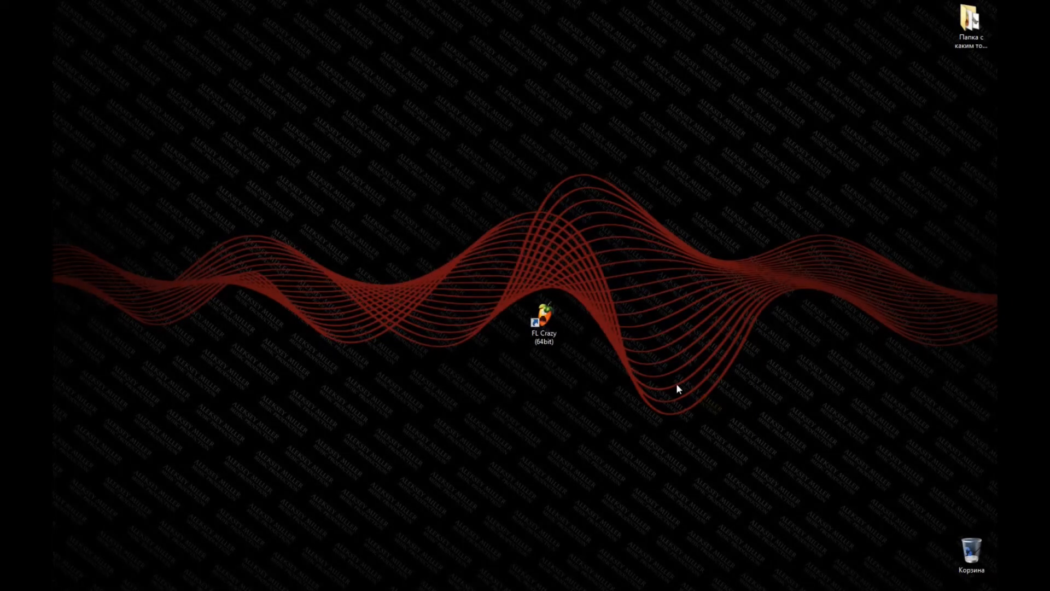
Launch FL Studio and show the channel rack and the sample browser
double_click(549, 325)
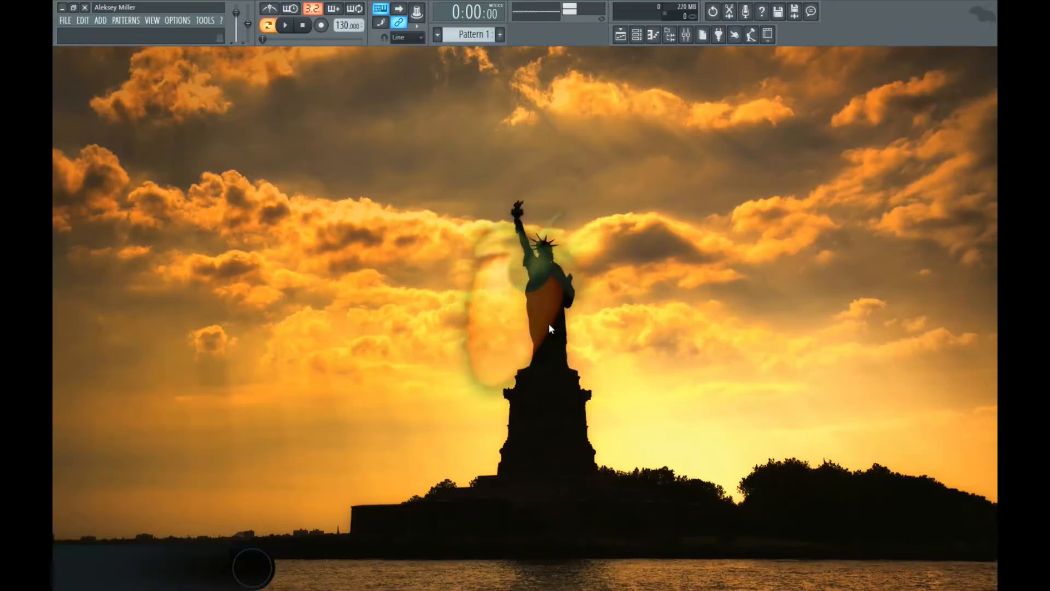
left_click(639, 37)
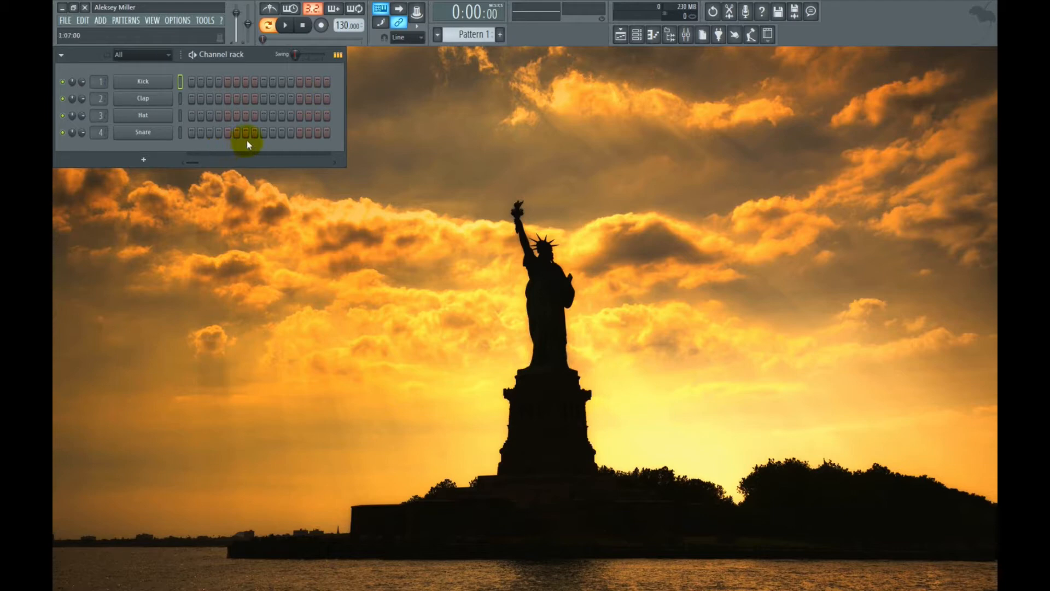
left_click(670, 39)
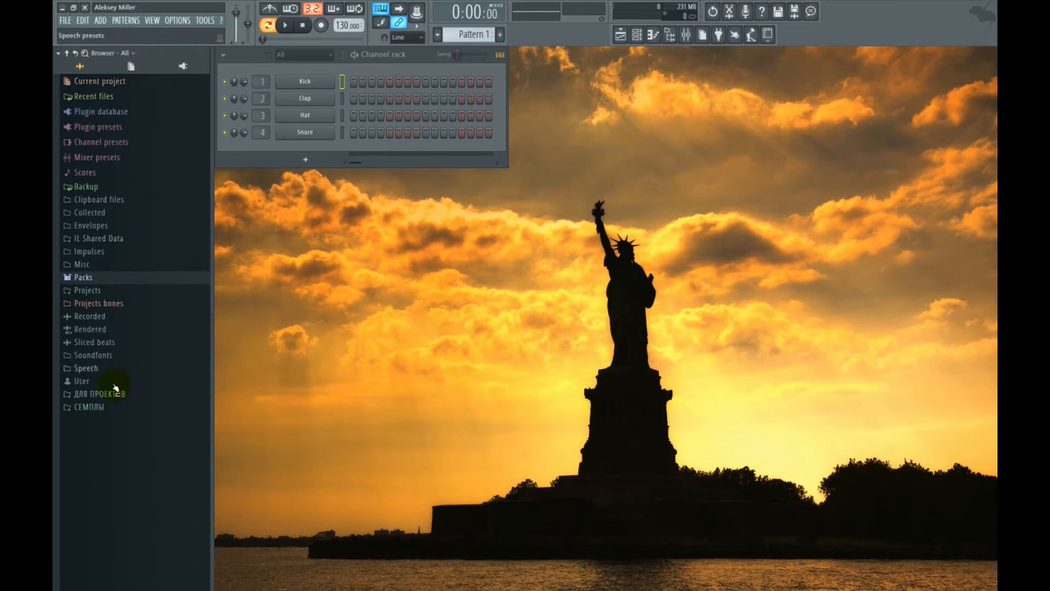
Open the Kicks folder of the Drums (ModeAudio) pack in the sample browser
left_click(124, 280)
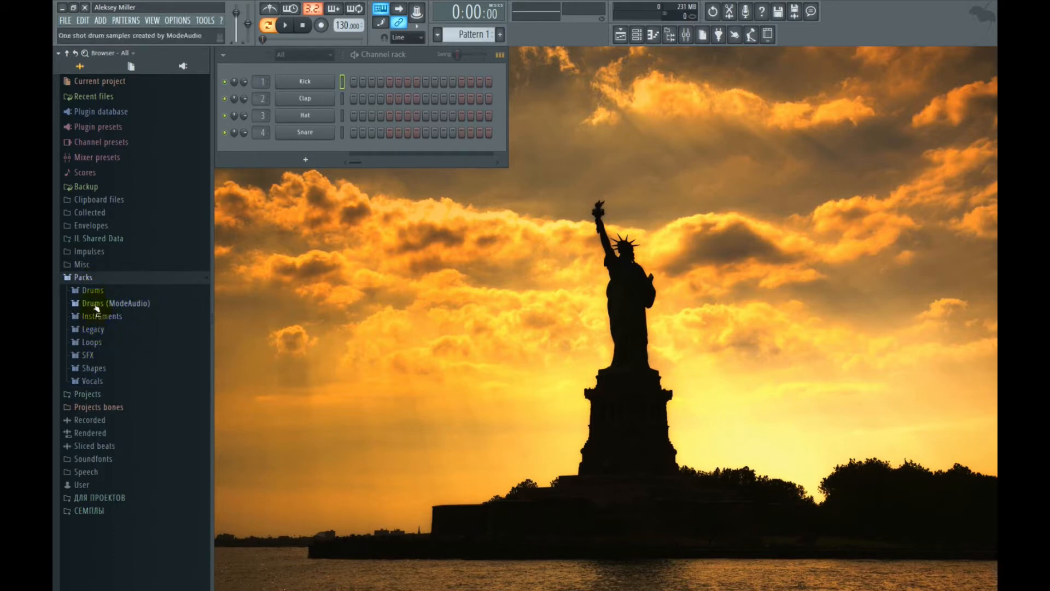
left_click(96, 304)
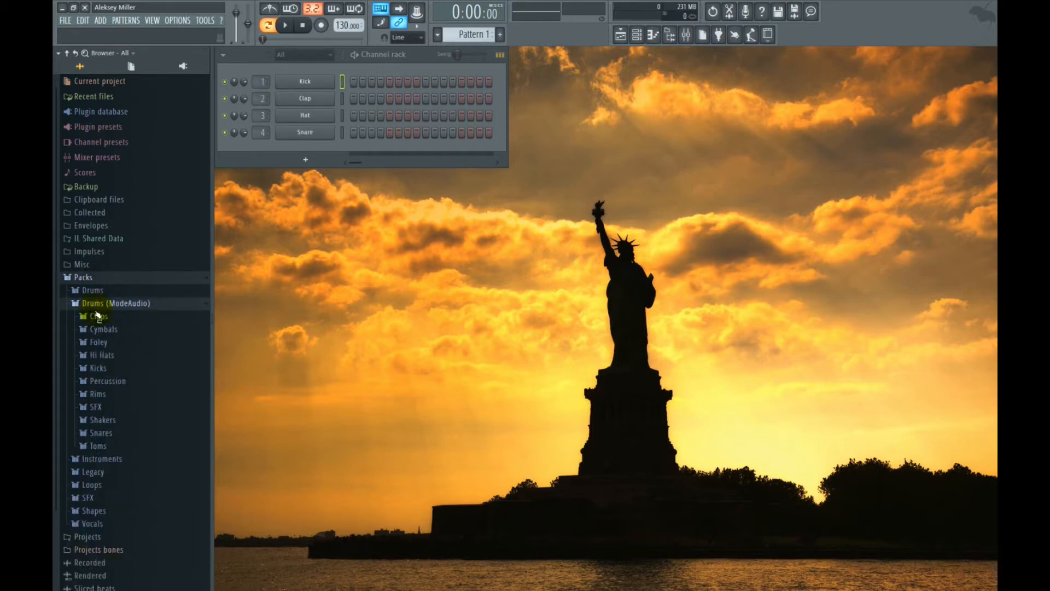
left_click(98, 369)
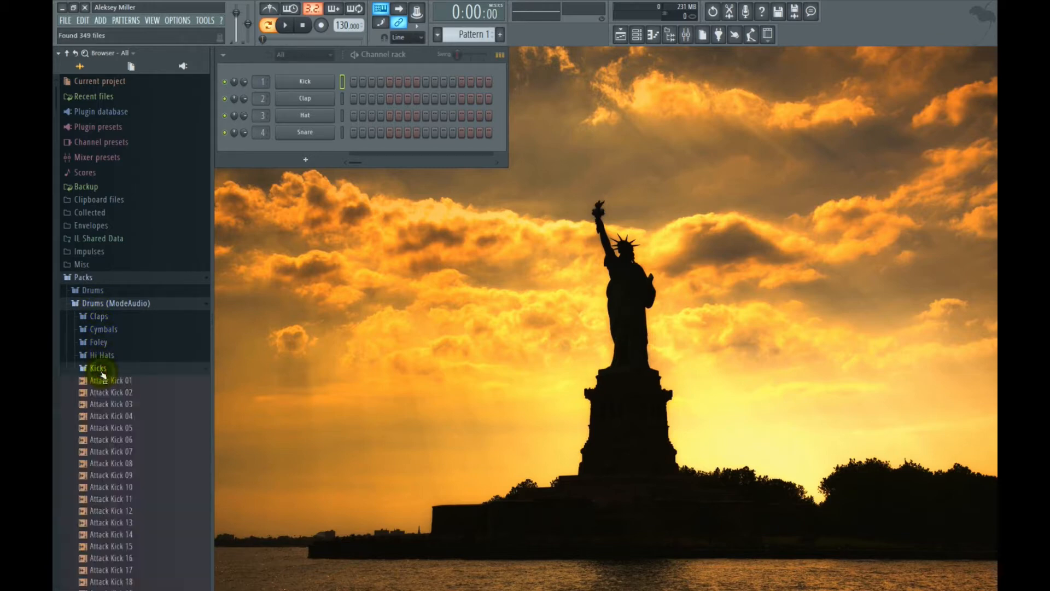
scroll(104, 399, "down", 2)
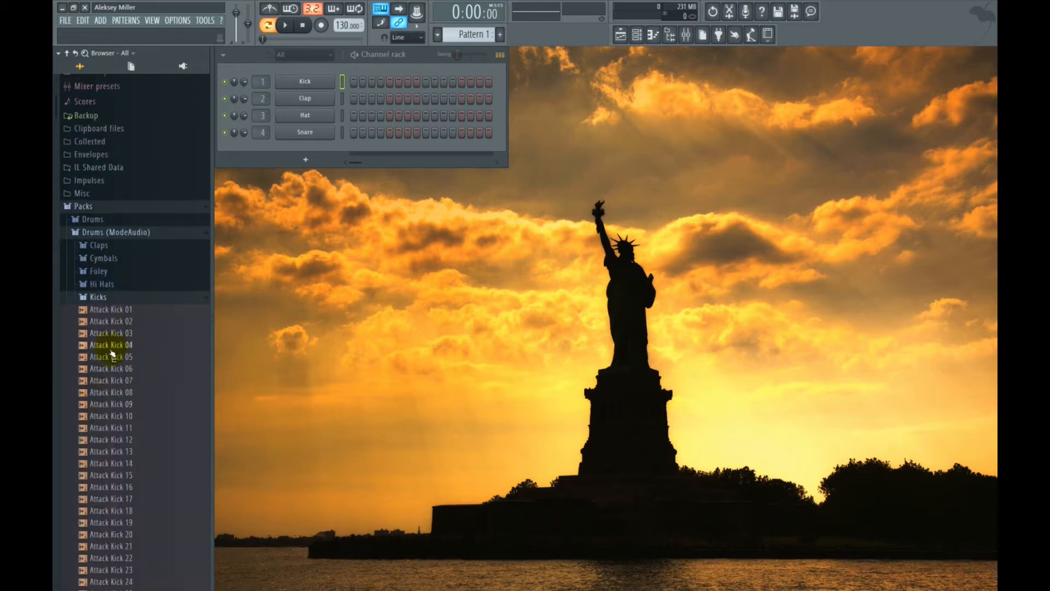
Audition several Attack Kick samples and add Attack Kick 03 to the channel rack as a new channel
left_click(111, 368)
left_click(111, 358)
left_click(108, 347)
left_click(106, 334)
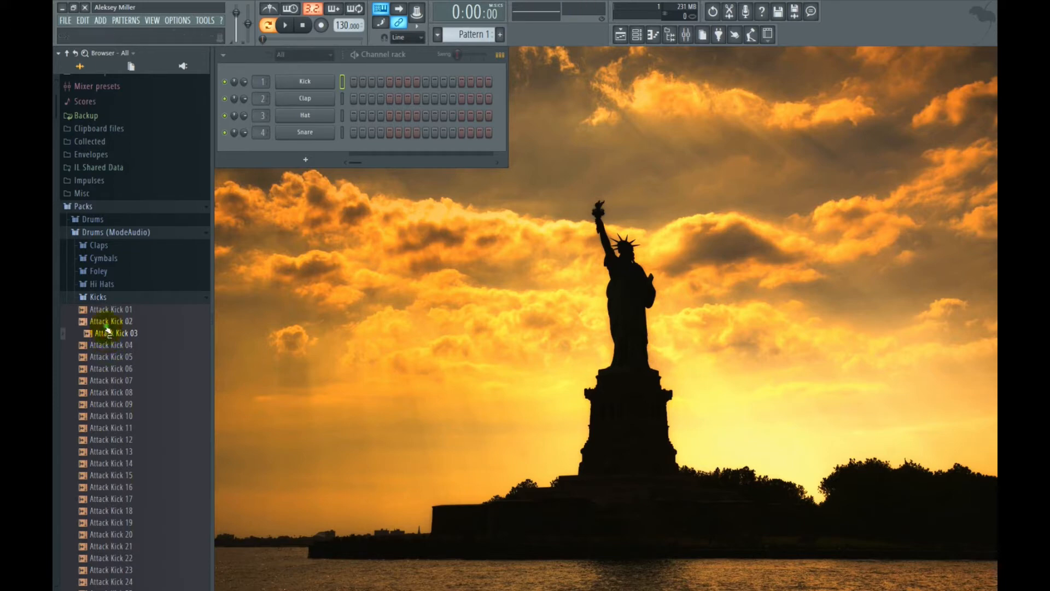
left_click(106, 324)
left_click(107, 335)
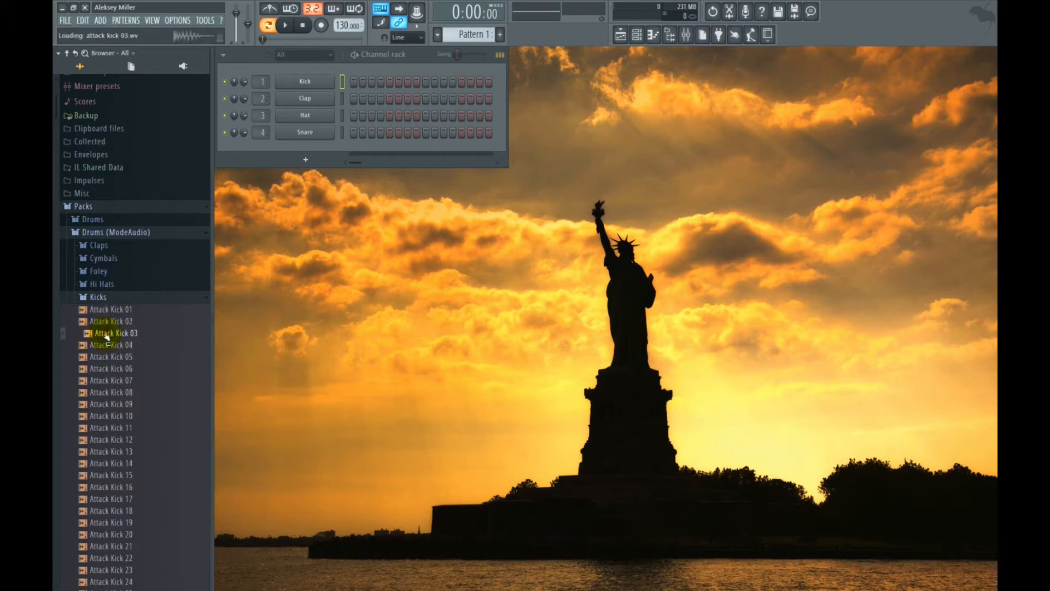
left_click_drag(107, 337, 279, 148)
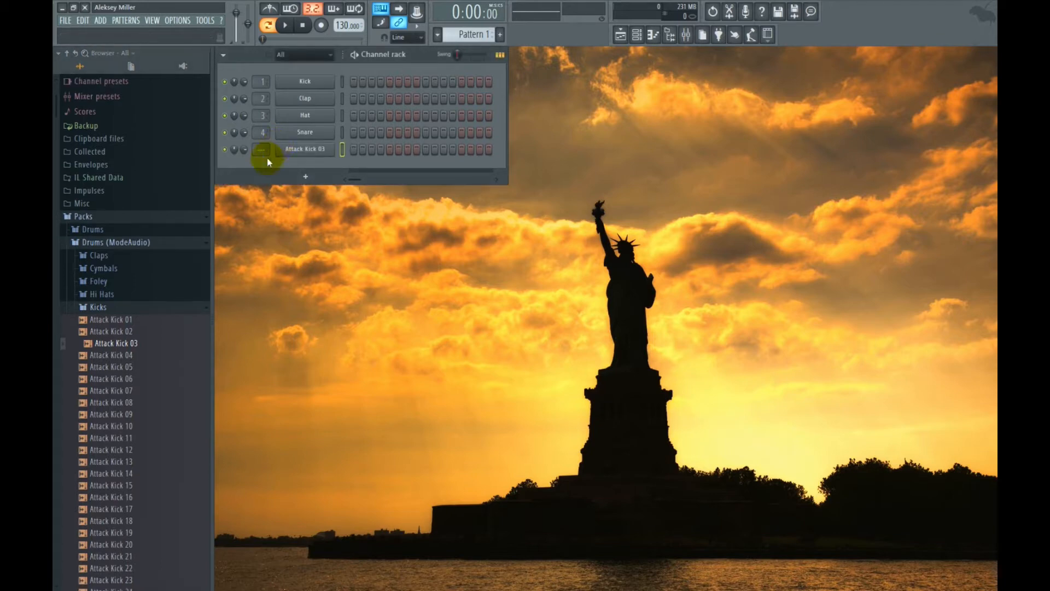
Replace the sample of the default Kick channel with Attack Kick 03 and collapse the Kicks folder
left_click(141, 343)
left_click_drag(141, 343, 313, 89)
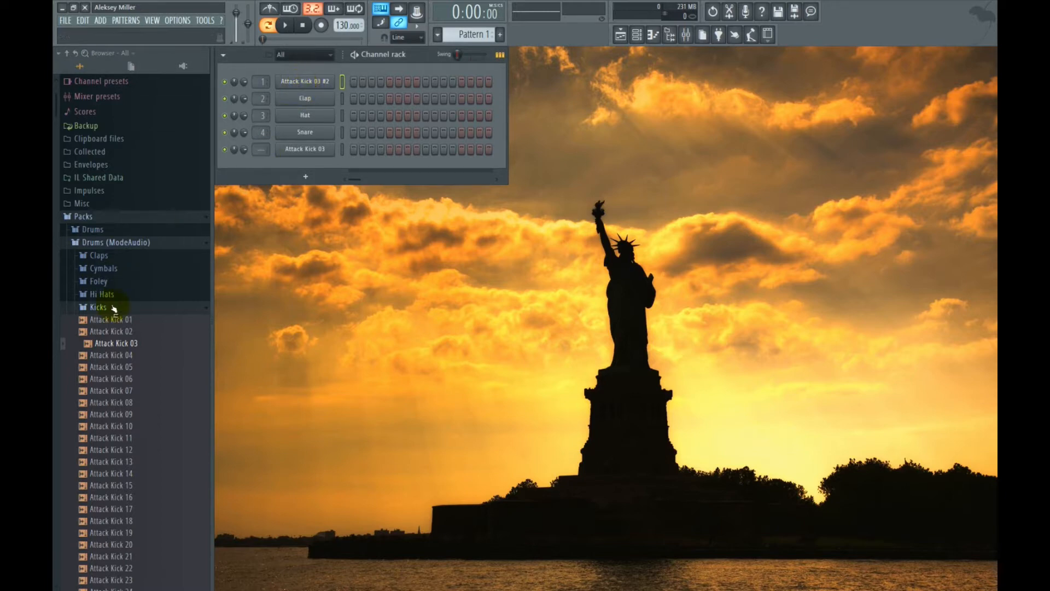
left_click(114, 308)
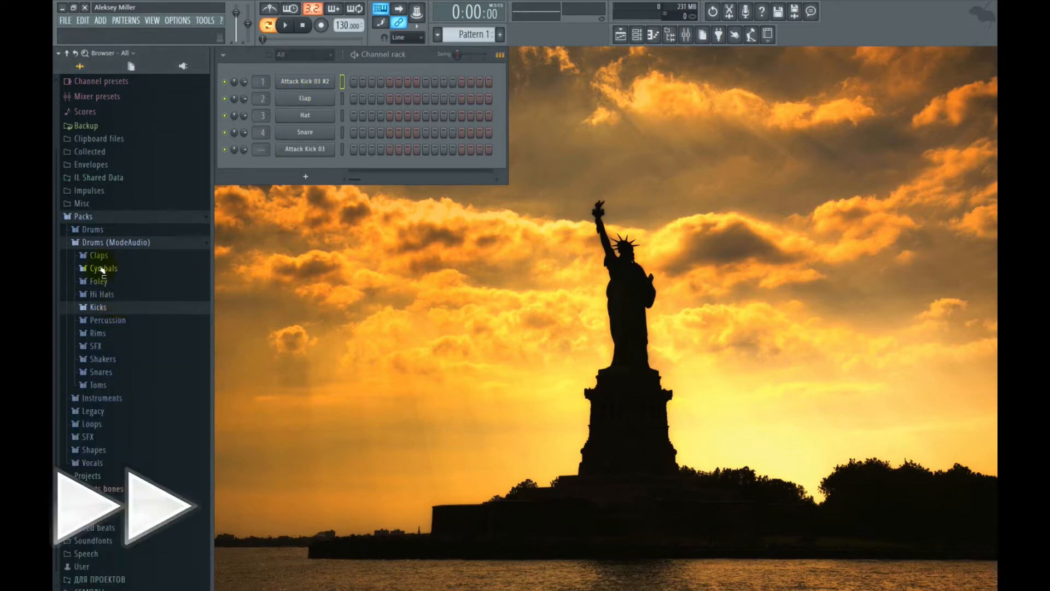
Replace the Clap channel's sample with Attack Clap 04 from the Claps folder and collapse that folder
left_click(100, 256)
left_click(94, 317)
left_click_drag(106, 303, 304, 99)
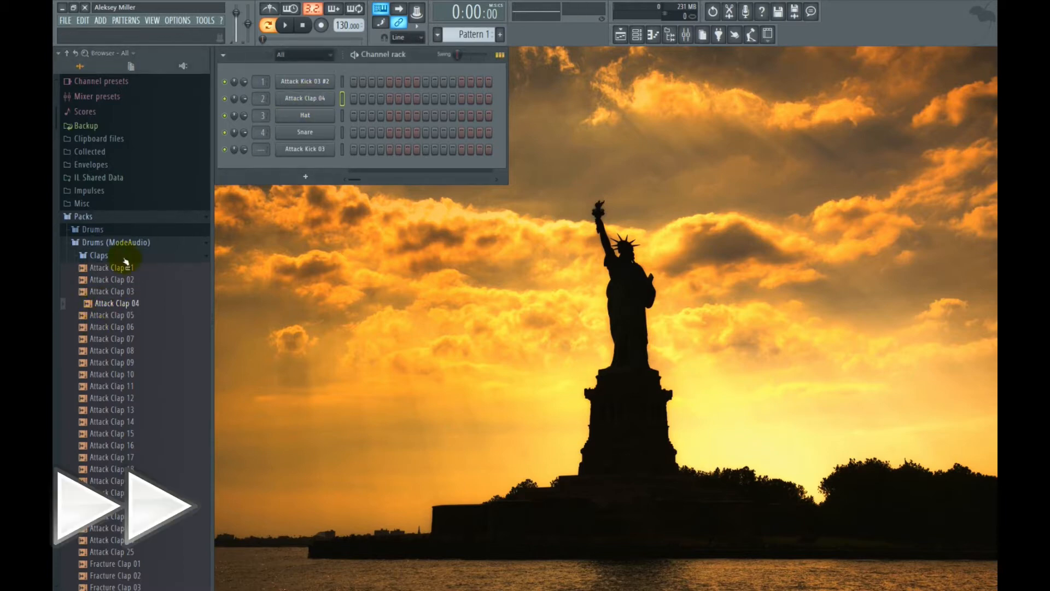
left_click(99, 255)
Replace the Hat channel's sample with Attack Hat 01 from the Hi Hats folder and collapse that folder
left_click(120, 295)
left_click_drag(110, 306, 305, 115)
left_click(141, 295)
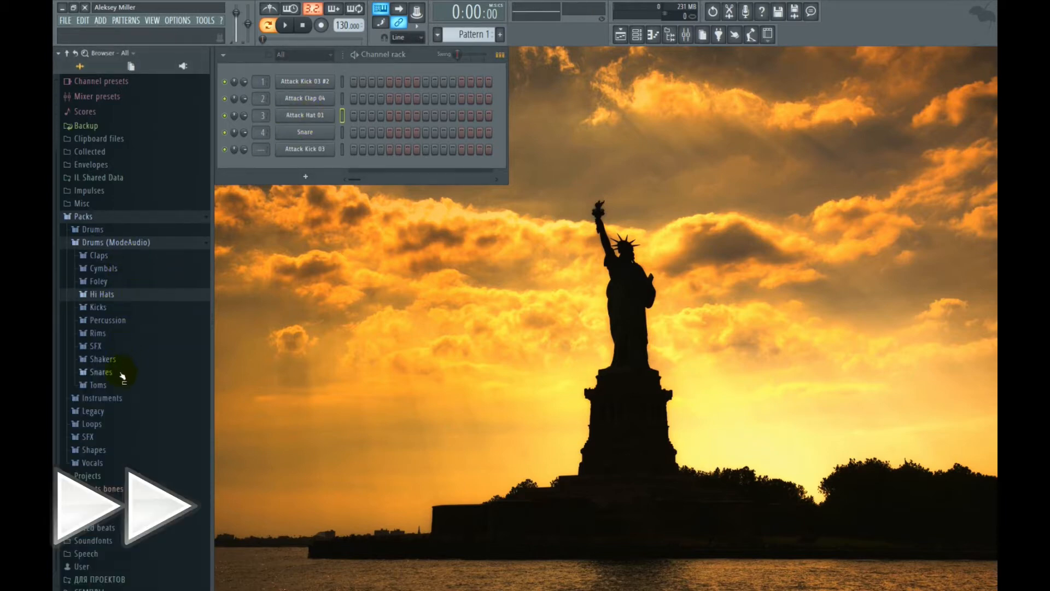
Audition samples in the Snares folder and replace the Snare channel's sample with Attack Snare 35
left_click(122, 371)
scroll(126, 393, "down", 5)
left_click(140, 327)
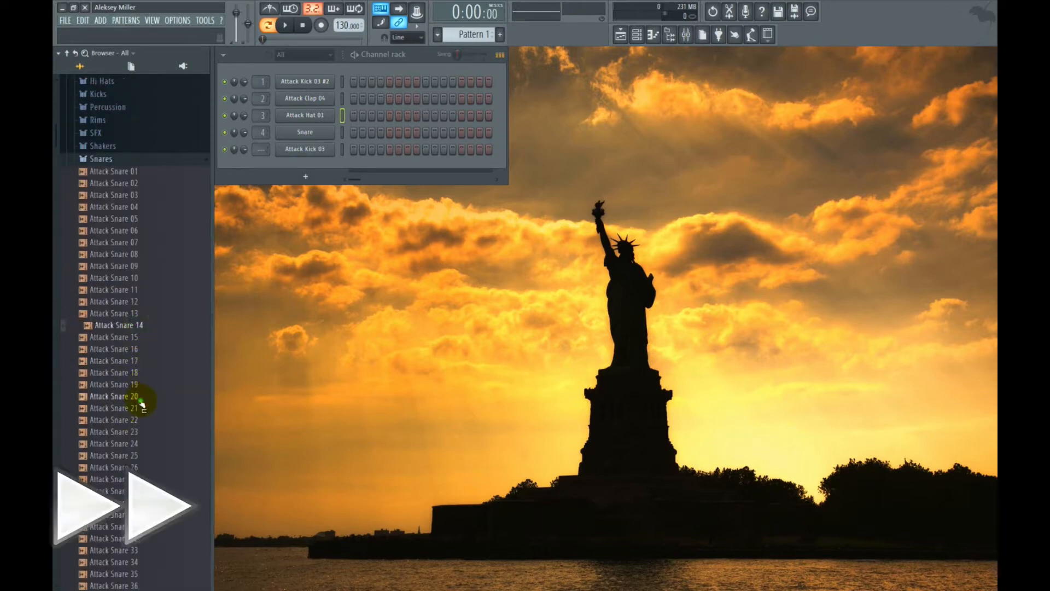
left_click(138, 423)
left_click(152, 476)
scroll(153, 474, "down", 5)
left_click(148, 387)
left_click(143, 338)
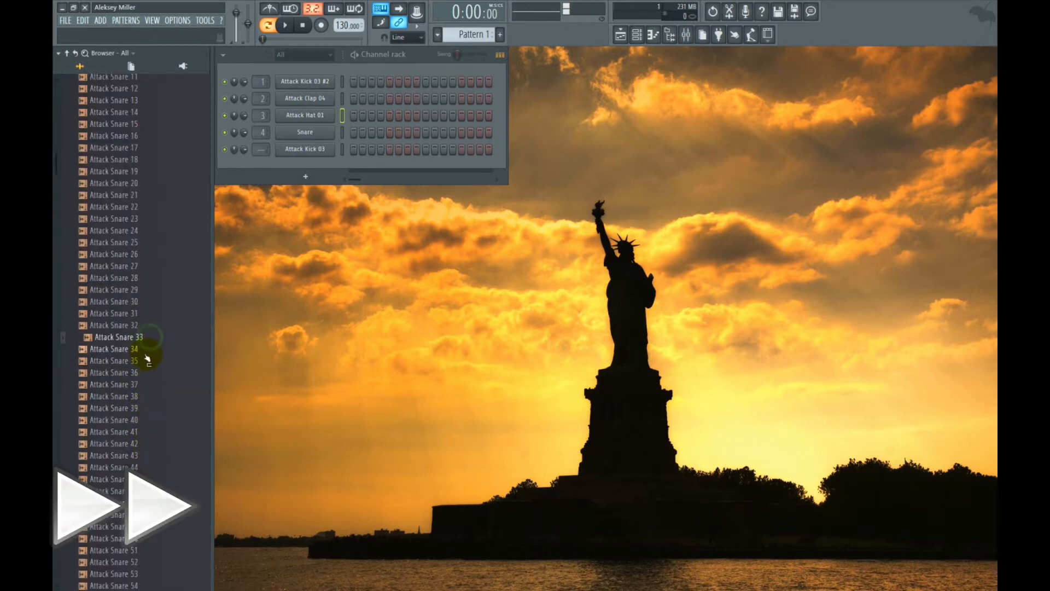
left_click(144, 361)
left_click(143, 373)
left_click(143, 365)
left_click_drag(143, 366, 303, 134)
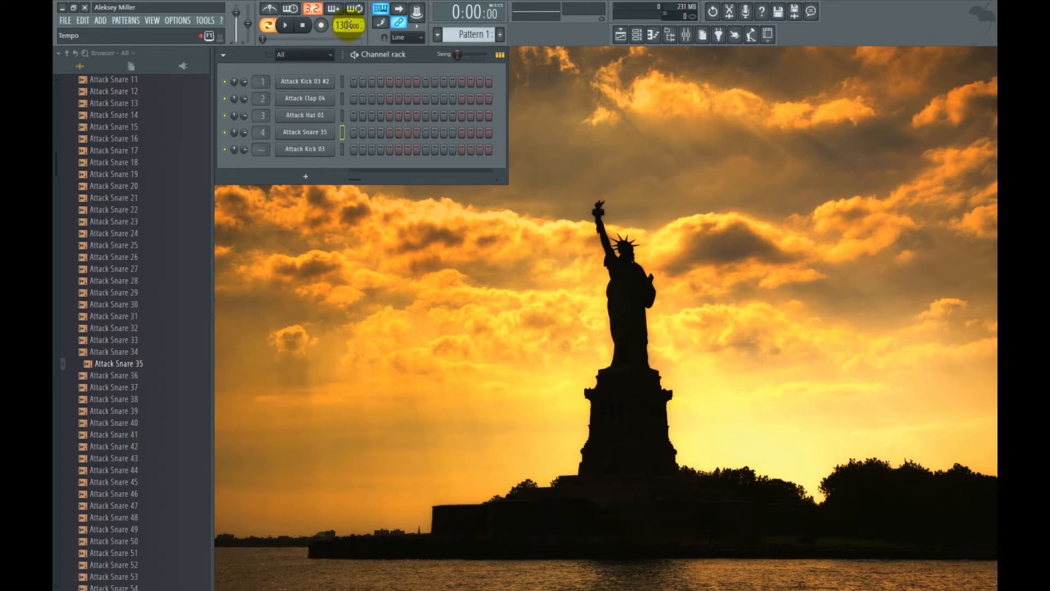
Set the project tempo to 126 BPM by tapping the beat in the Tempo tapper, and close the tapper
right_click(350, 27)
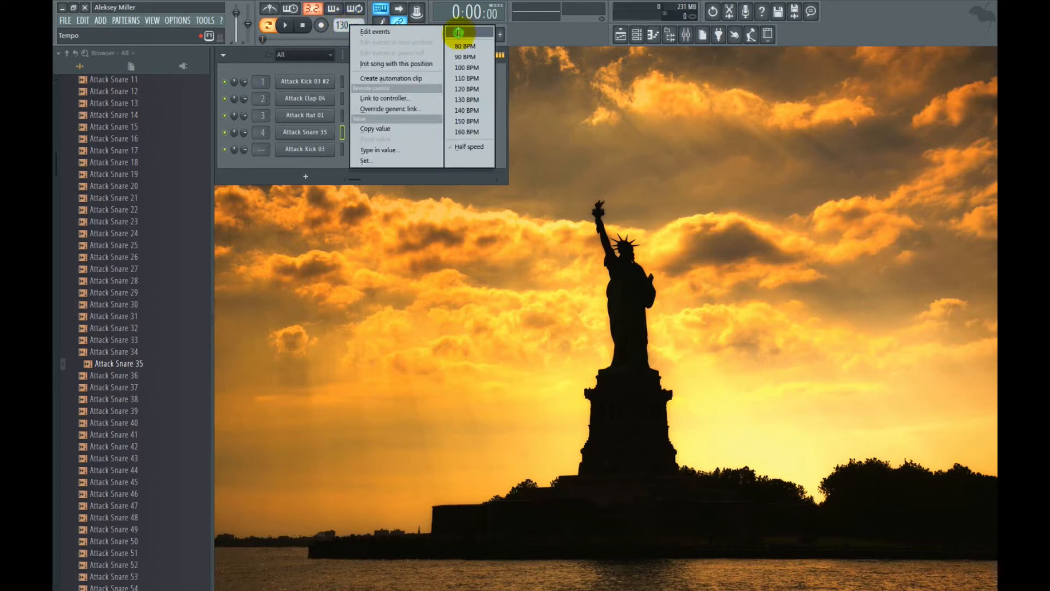
left_click(458, 33)
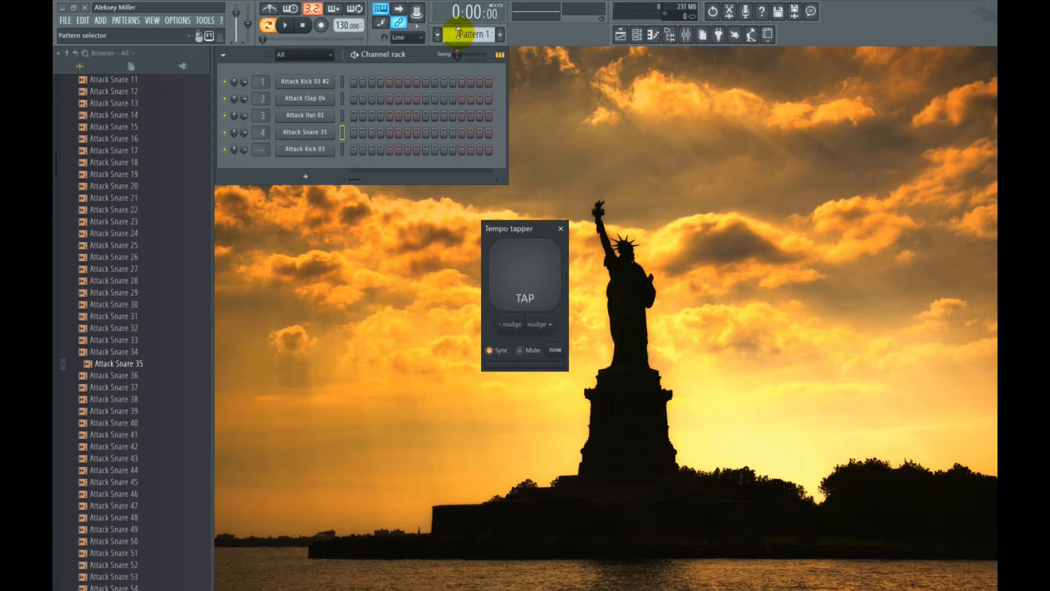
left_click(521, 265)
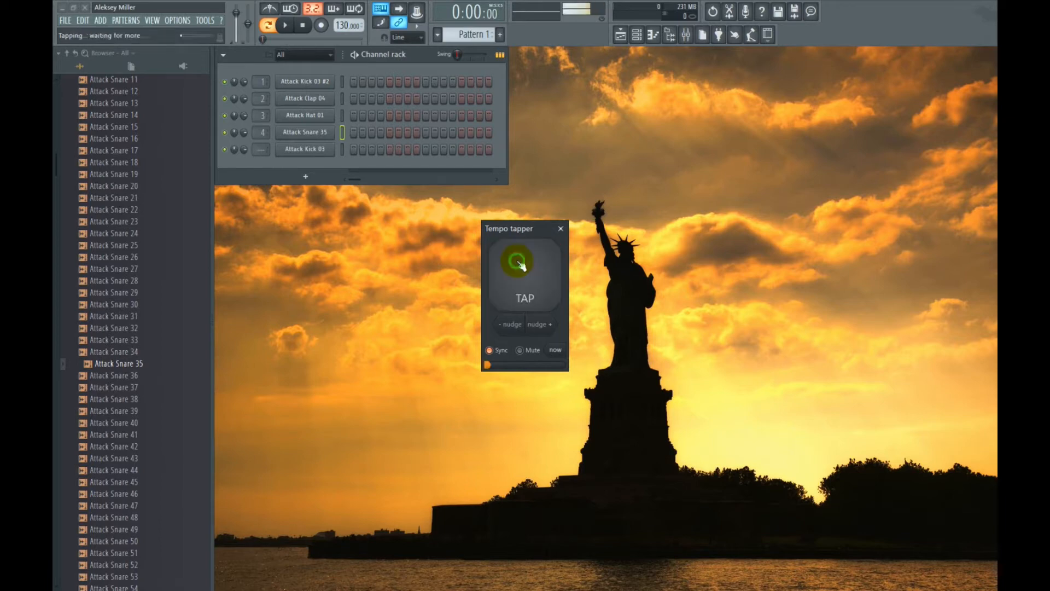
left_click(521, 265)
left_click(520, 265)
left_click(521, 265)
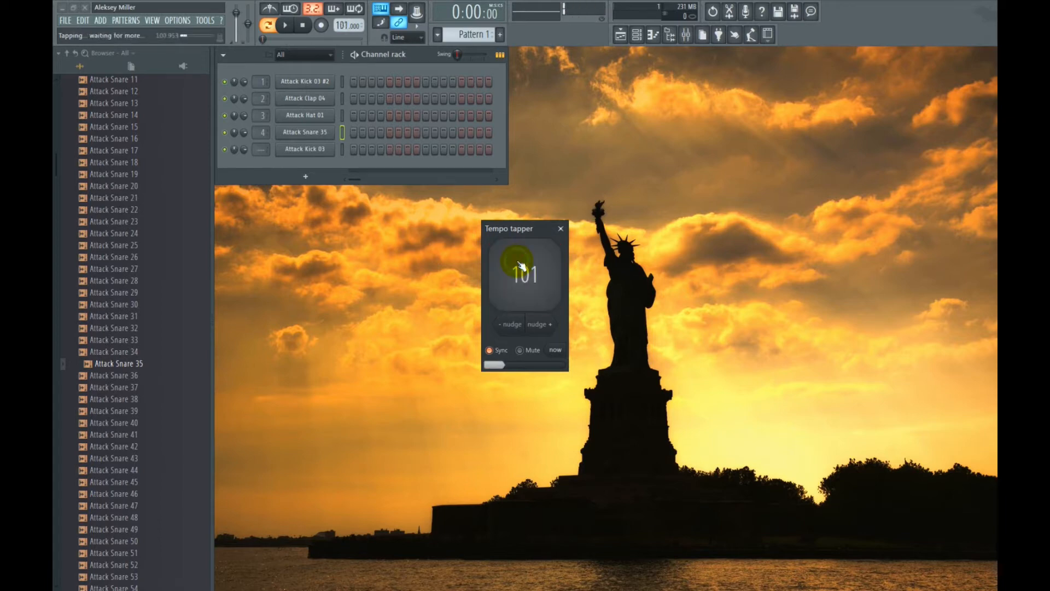
left_click(521, 265)
left_click(522, 266)
left_click(530, 269)
left_click(533, 270)
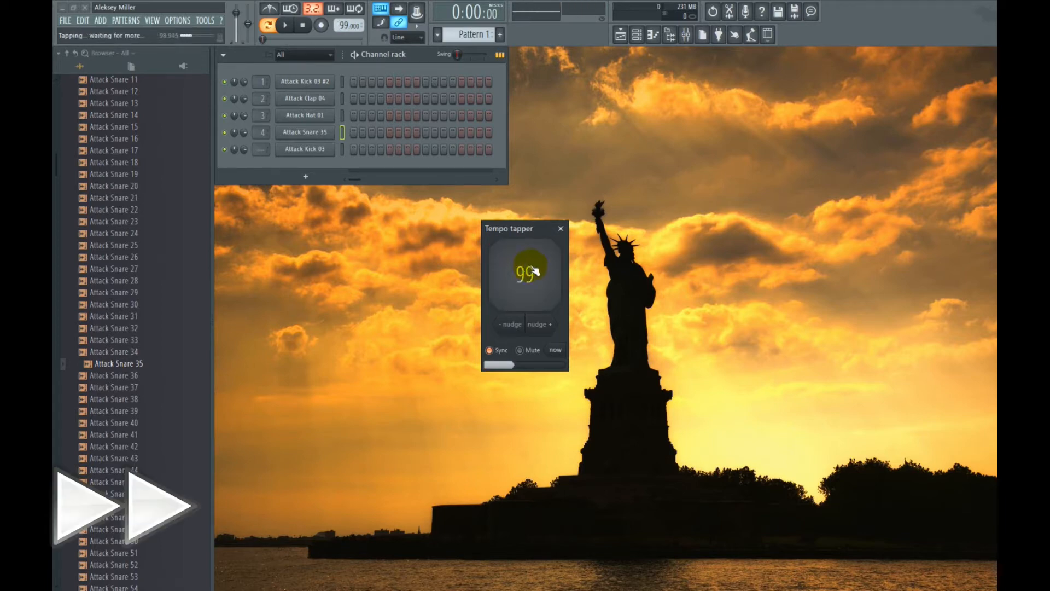
left_click(534, 270)
left_click(539, 269)
left_click(544, 269)
left_click(544, 269)
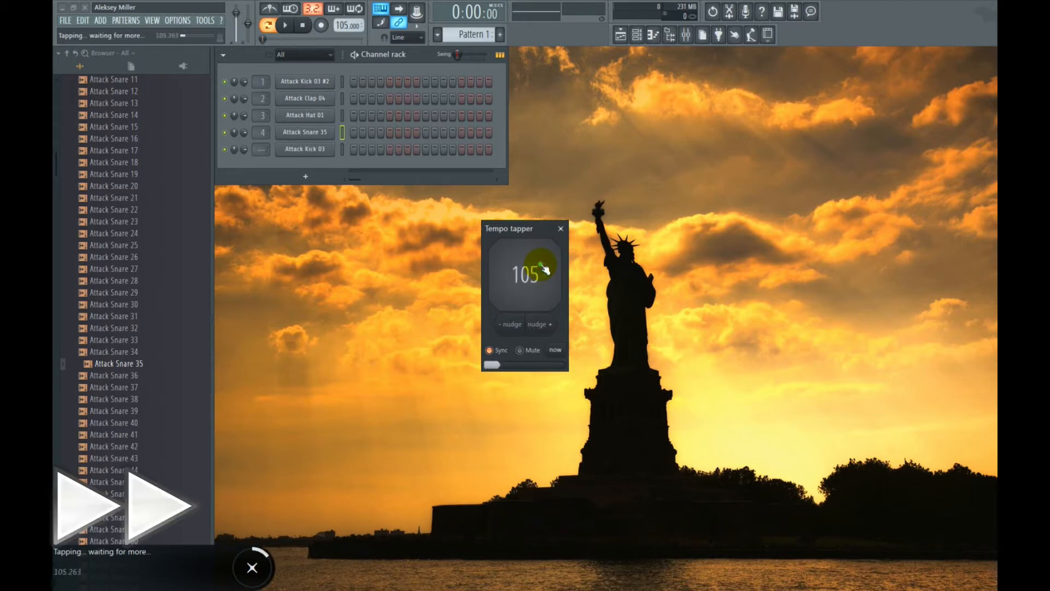
left_click(544, 269)
left_click(545, 269)
left_click(545, 269)
left_click(545, 269)
left_click(545, 269)
left_click(544, 269)
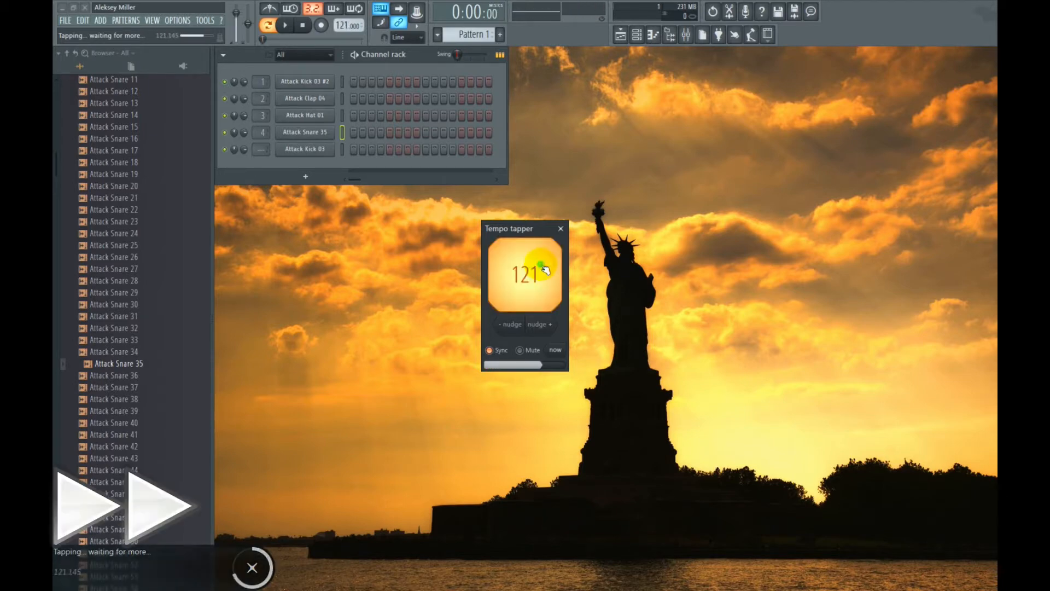
left_click(545, 269)
left_click(544, 269)
left_click(545, 269)
left_click(545, 269)
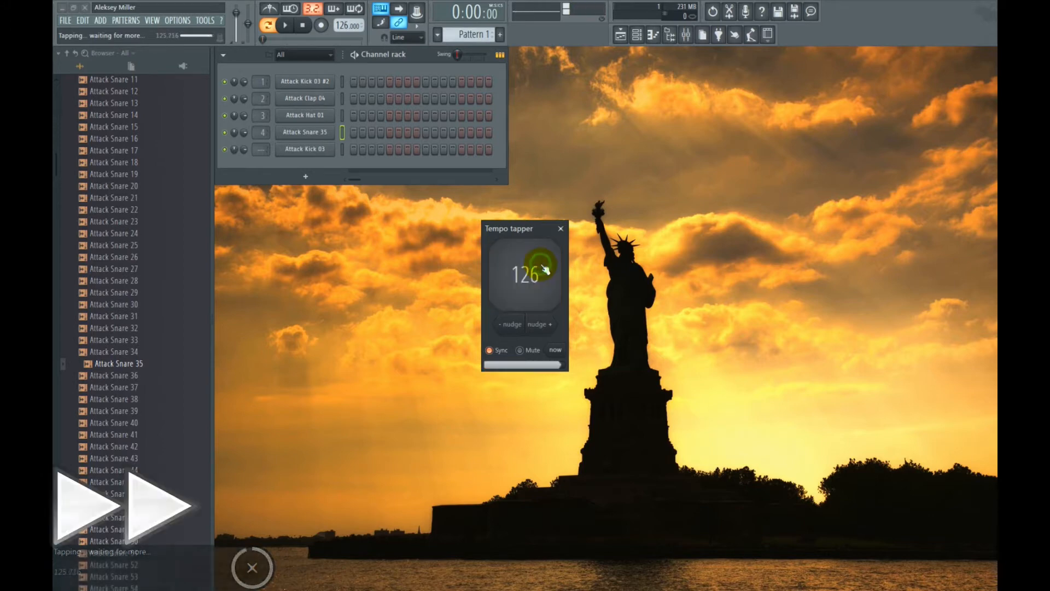
left_click(545, 269)
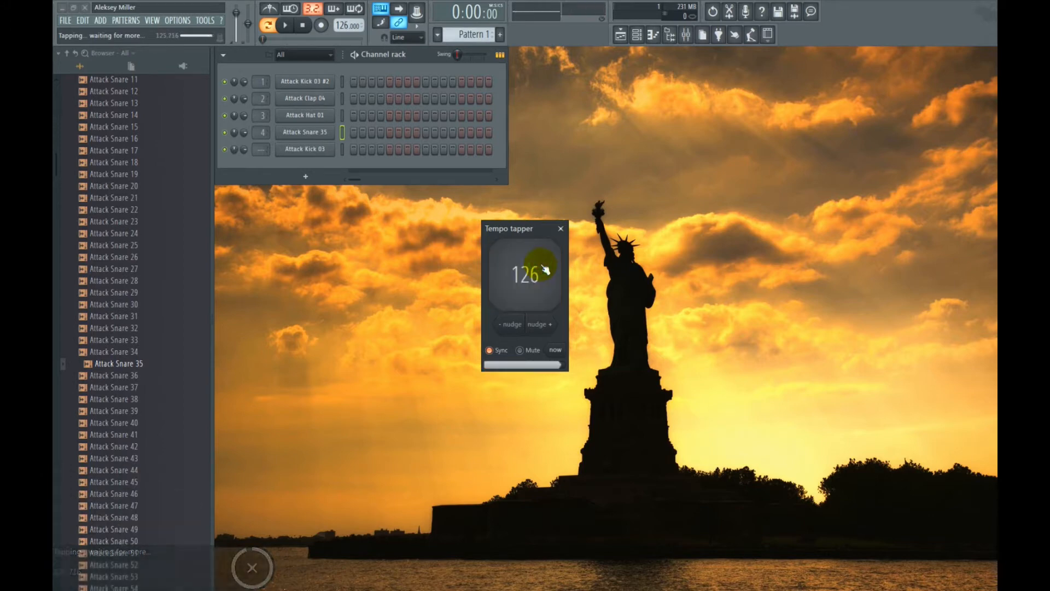
left_click(560, 229)
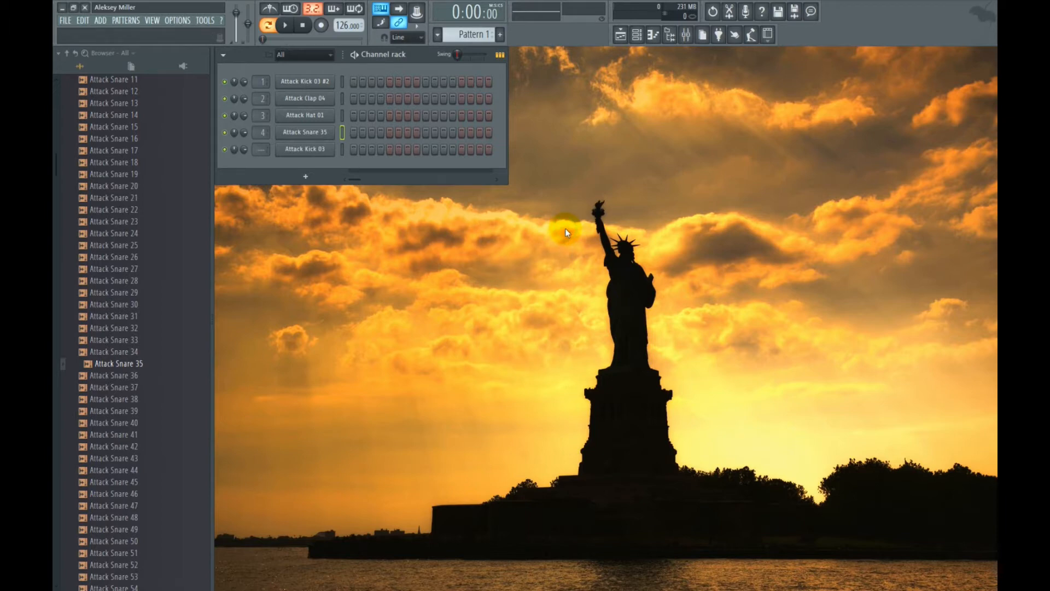
Place trial hits for Attack Kick 03 #2 on steps 1, 11 and 14, Attack Clap 04 on step 6 and Attack Hat 01 on step 9
left_click(353, 82)
left_click(399, 98)
left_click(426, 115)
left_click(468, 82)
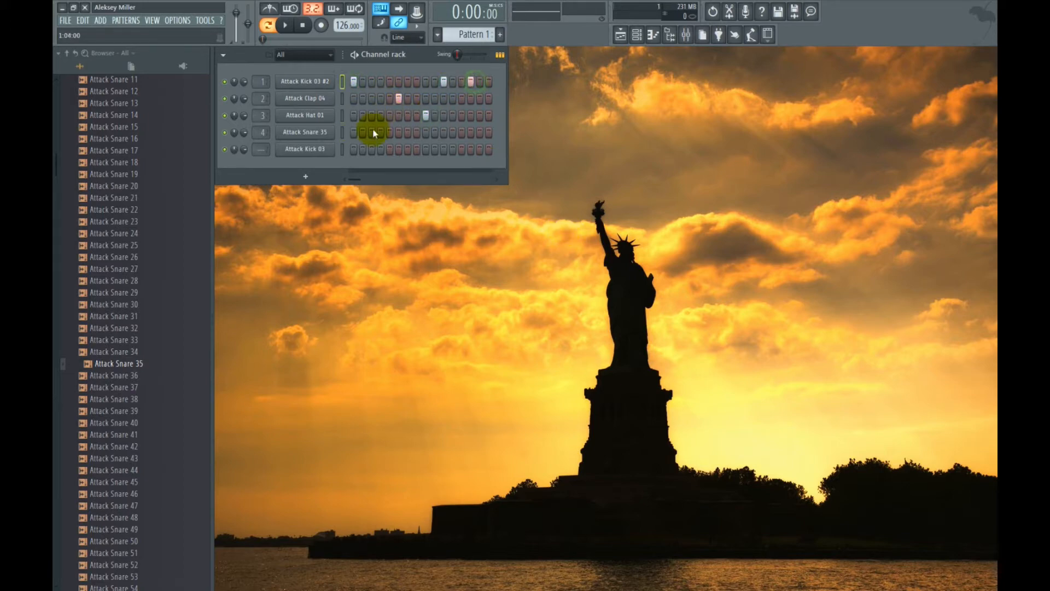
Fill all 16 steps of Attack Snare 35 and add trial hits to the Attack Kick 03 and Attack Hat 01 channels
left_click(372, 132)
left_click(435, 149)
left_click(461, 132)
mouse_move(425, 132)
left_mouse_down()
mouse_move(375, 132)
mouse_move(476, 135)
mouse_move(351, 132)
left_mouse_up()
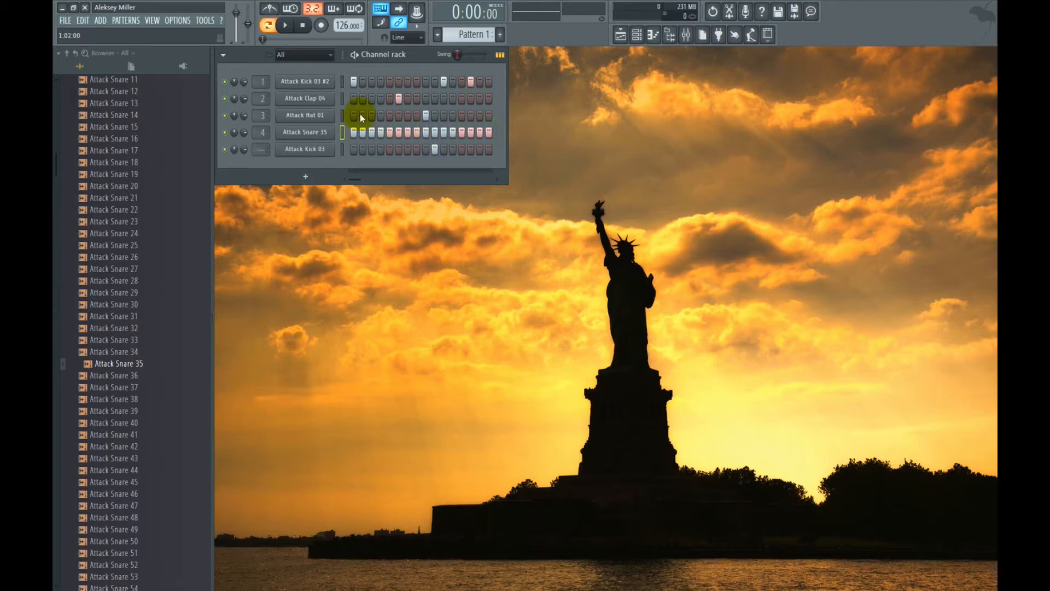
left_click(354, 116)
left_click(389, 115)
left_click(462, 115)
Clear all the trial hits from every channel's steps in the channel rack
mouse_move(371, 117)
left_mouse_down()
mouse_move(352, 116)
mouse_move(490, 136)
left_mouse_up()
left_click_drag(455, 155, 437, 155)
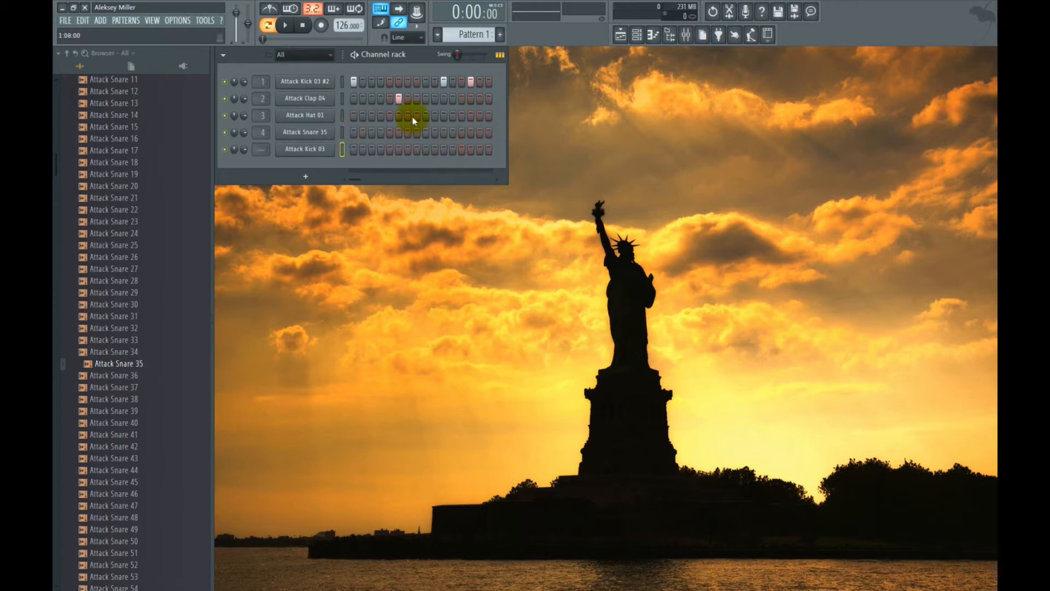
mouse_move(376, 95)
left_mouse_down()
mouse_move(436, 82)
mouse_move(487, 91)
left_mouse_up()
Open the Attack Kick 03 #2 channel in the piano roll
right_click(327, 87)
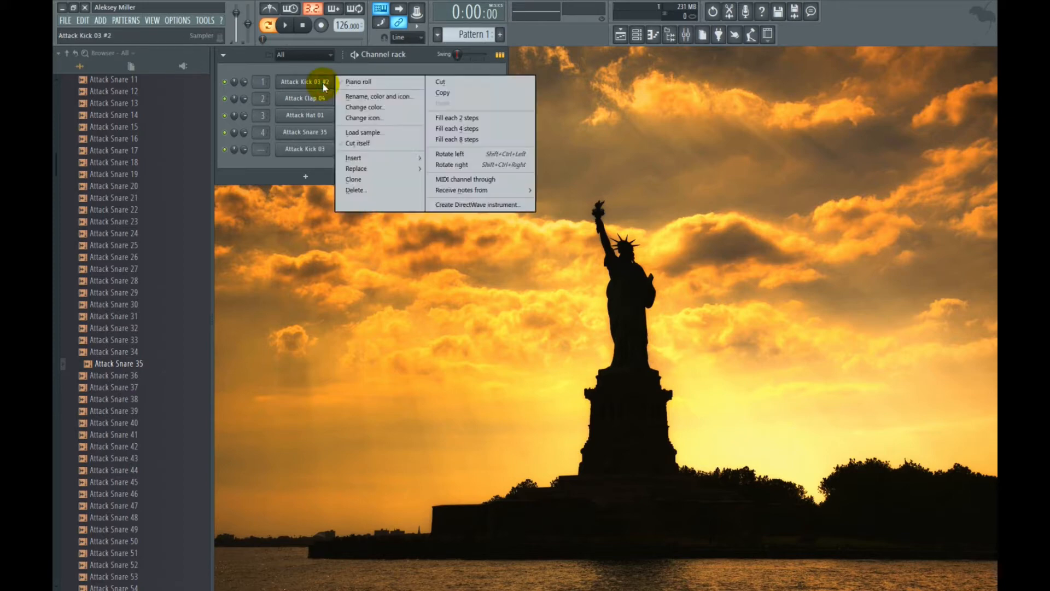
left_click(360, 81)
Draw six trial notes at different pitches between G#3 and E4 across bars 1 and 2
left_click(350, 238)
left_click(435, 247)
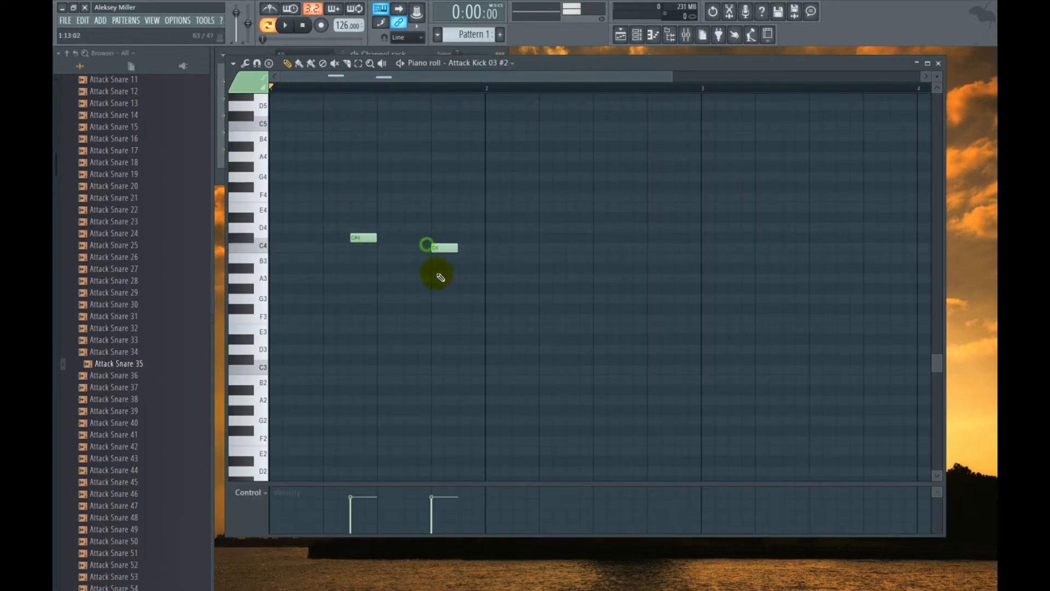
left_click(449, 289)
left_click(543, 207)
left_click(610, 278)
left_click(679, 238)
Delete all six trial notes from the piano roll
right_click(695, 237)
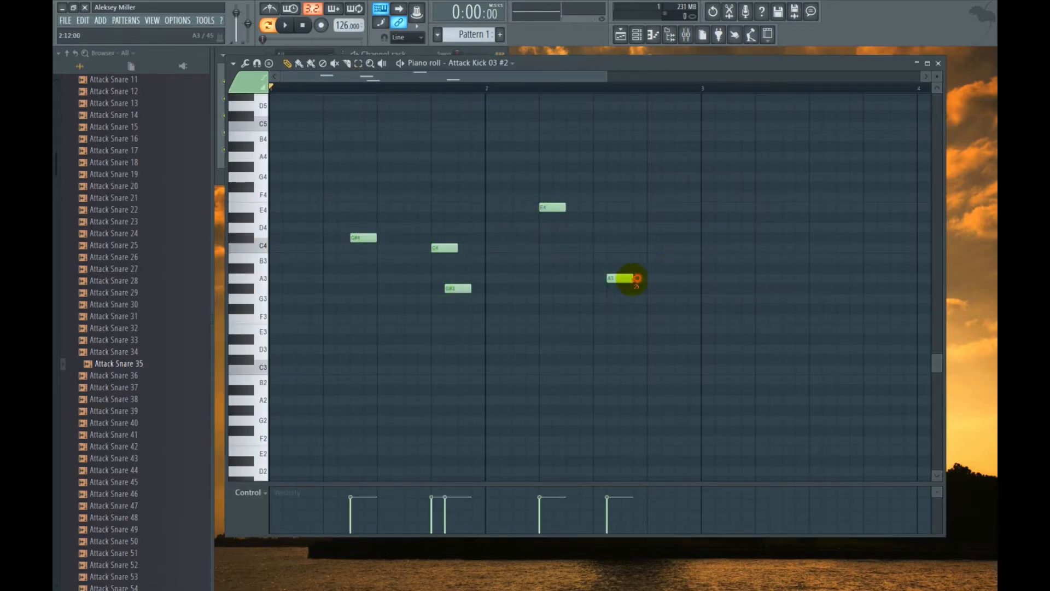
right_click(620, 278)
right_click(553, 208)
right_click(458, 288)
right_click(444, 248)
right_click(367, 238)
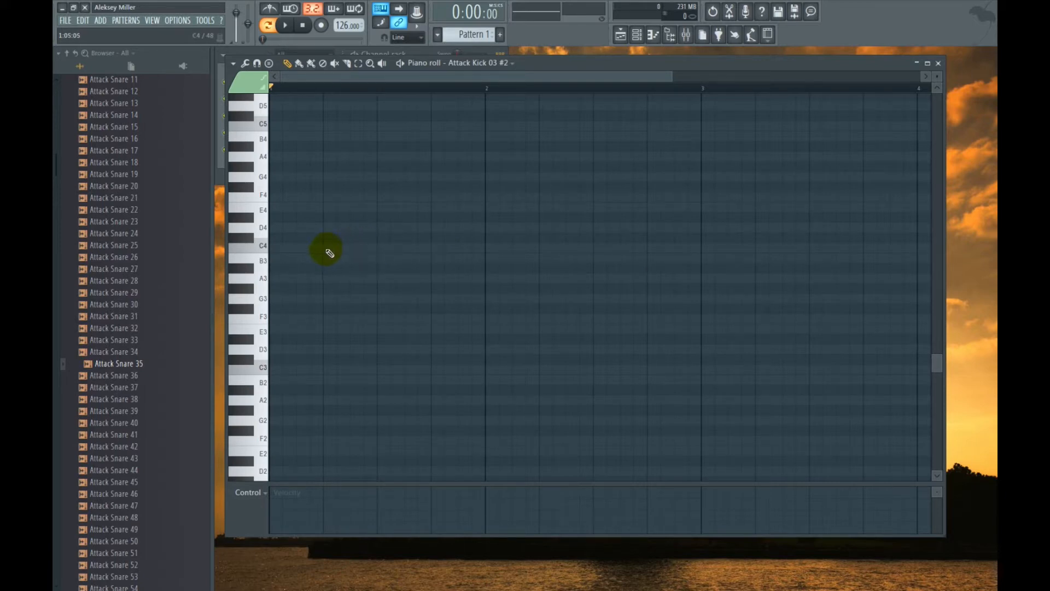
Draw three trial C4 notes of different lengths on beats 2, 3 and 4 of bar 1 in the piano roll
left_click(327, 248)
left_click(382, 247)
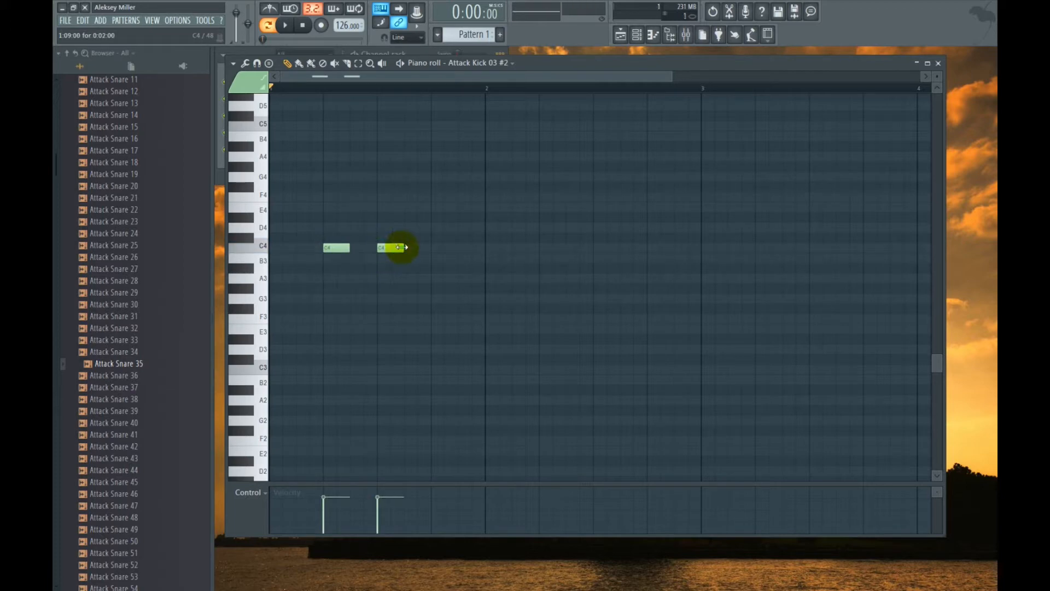
mouse_move(401, 247)
left_mouse_down()
mouse_move(485, 249)
mouse_move(385, 249)
left_mouse_up()
left_click(432, 248)
Delete the three trial C4 notes from bar 1 of the piano roll
right_click(335, 247)
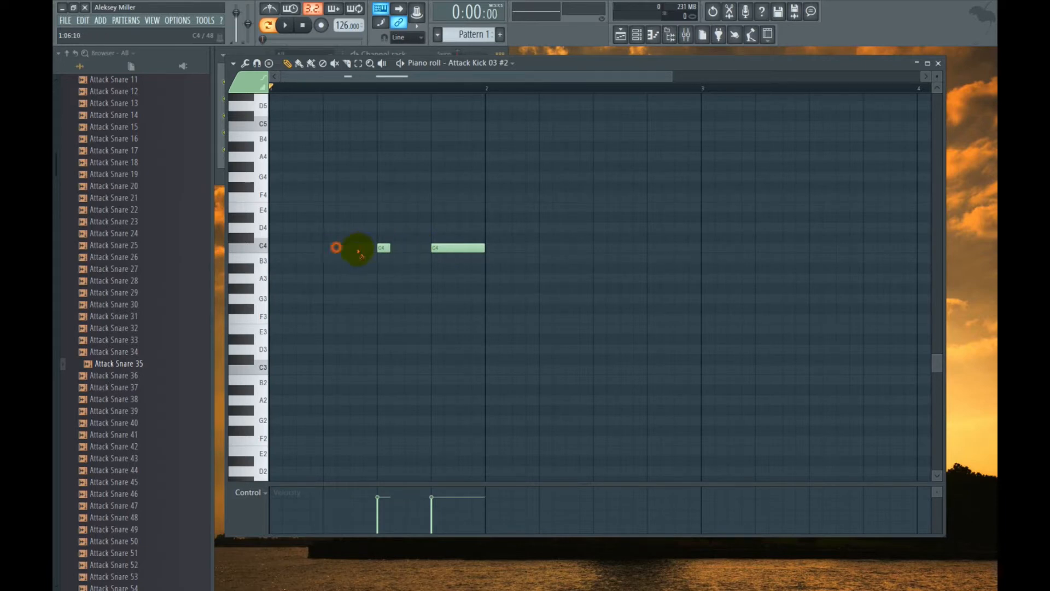
right_click(383, 248)
right_click(451, 249)
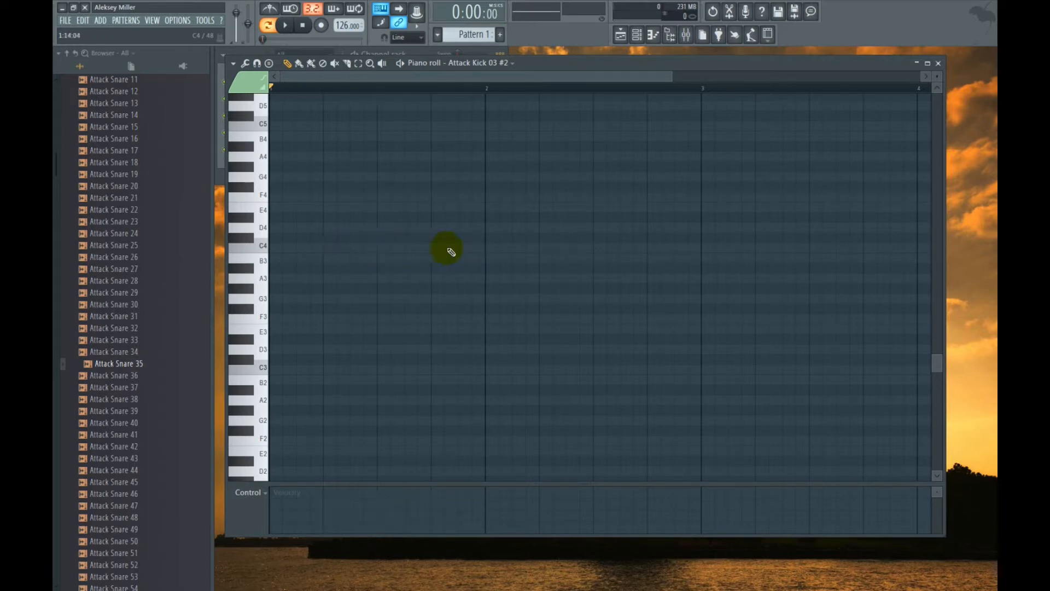
Close the piano roll, enter Attack Kick 03 #2 hits on steps 1, 5, 9 and 13, and play the pattern briefly
left_click(940, 64)
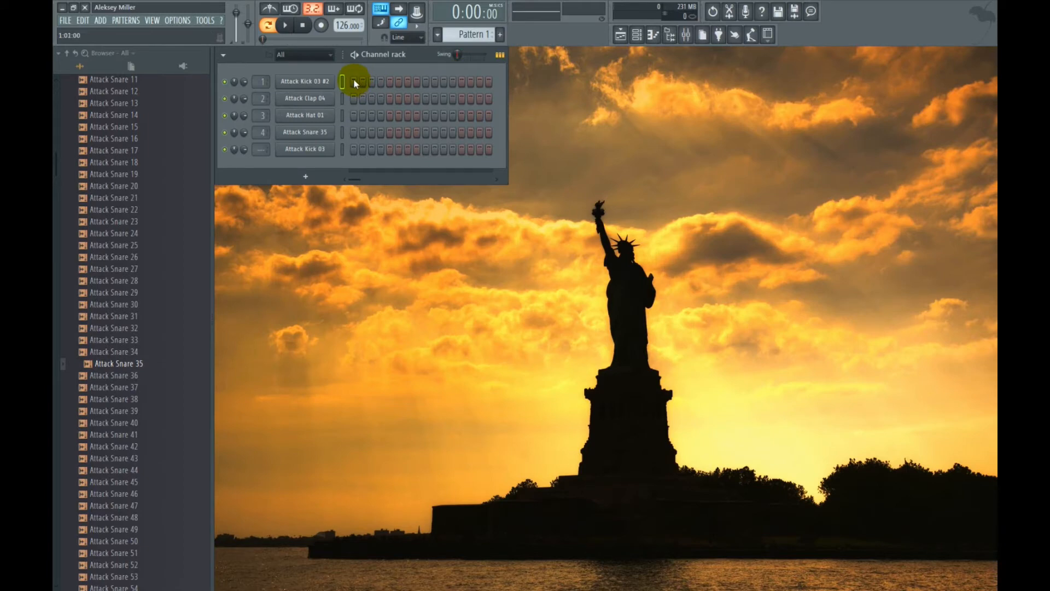
left_click(426, 82)
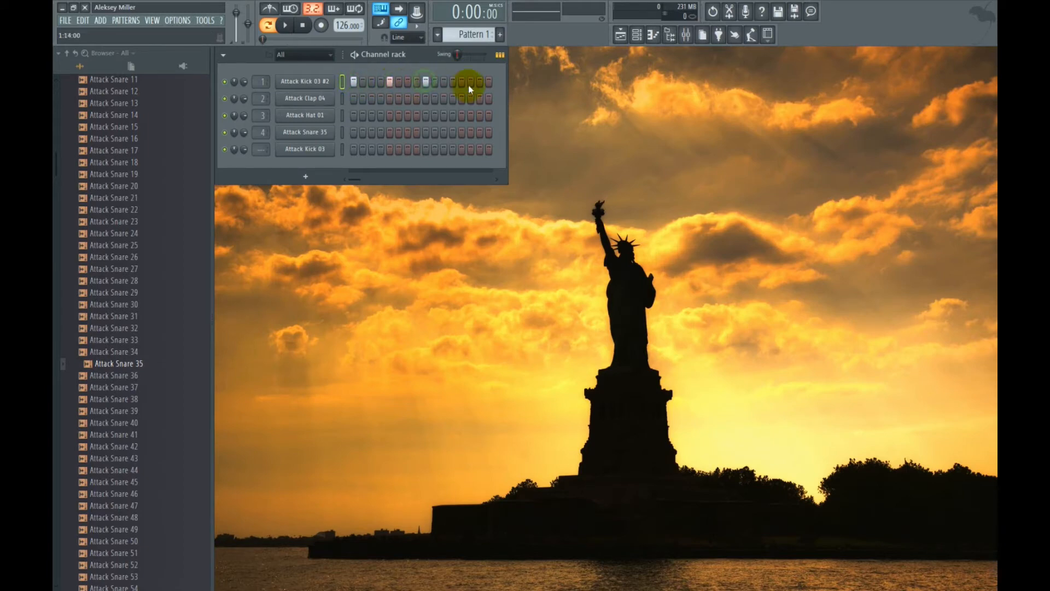
key("space")
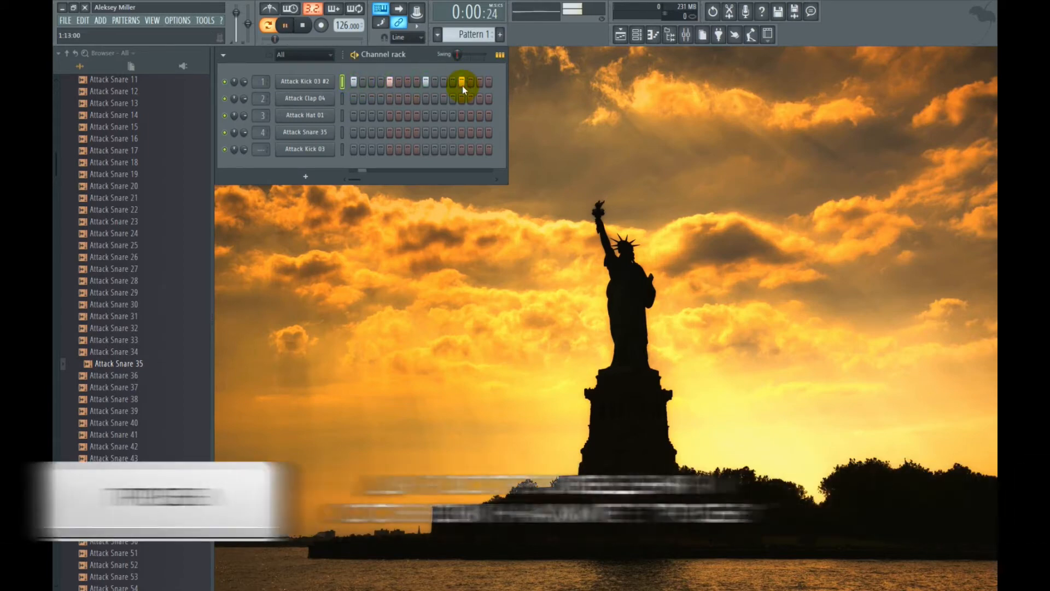
key("space")
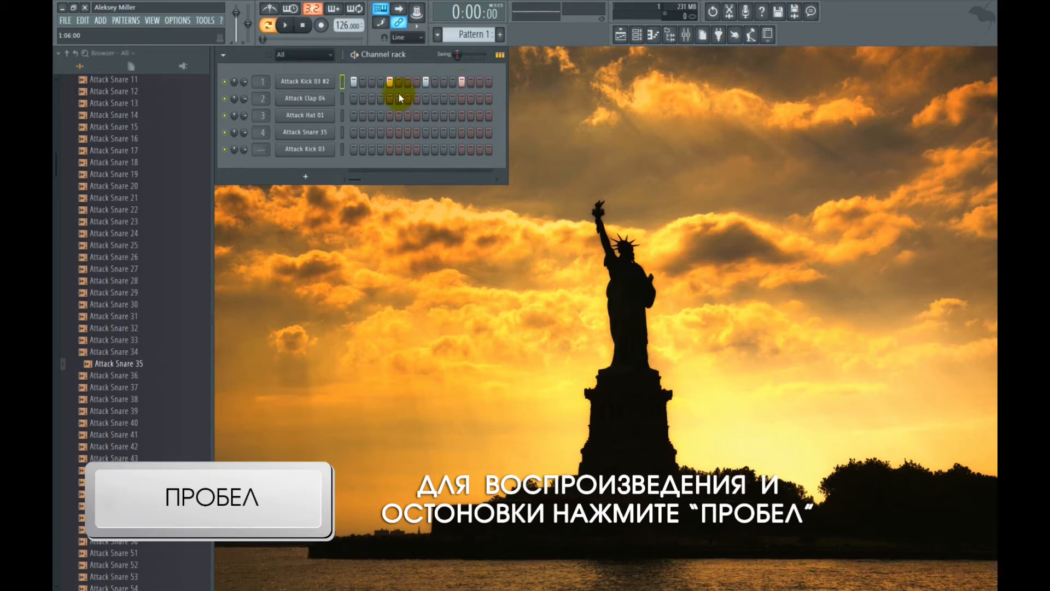
Audition the Attack Clap 04 sample from its channel settings and enter clap hits on steps 5 and 13
left_click(303, 98)
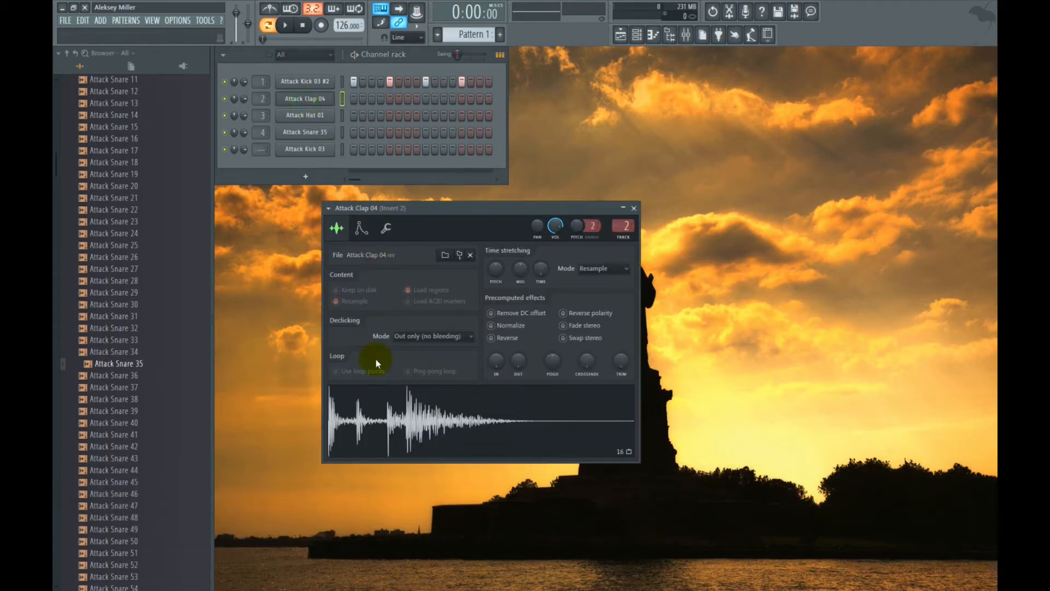
left_click(364, 415)
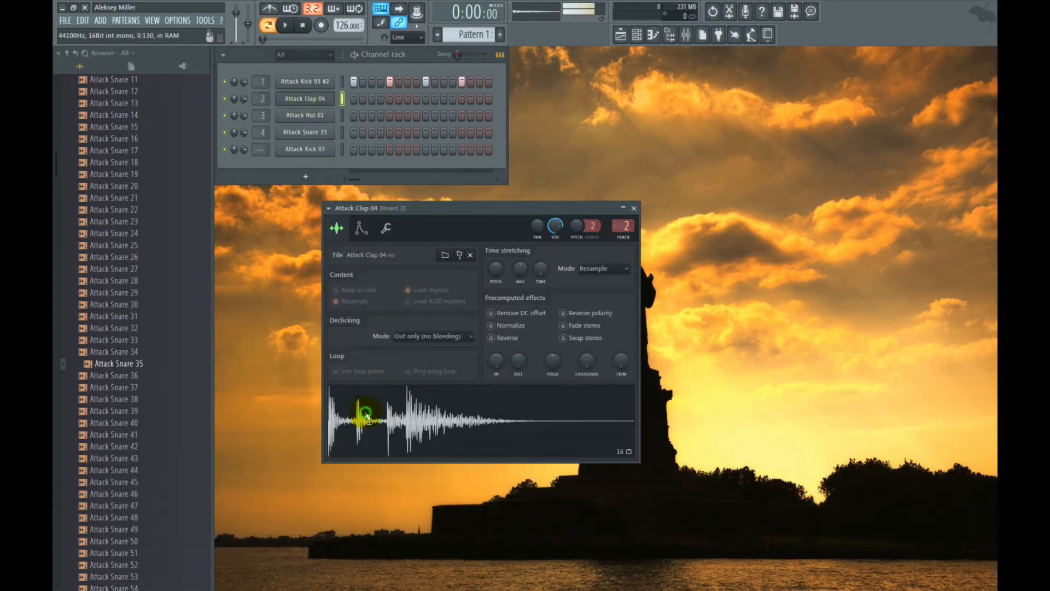
left_click(389, 98)
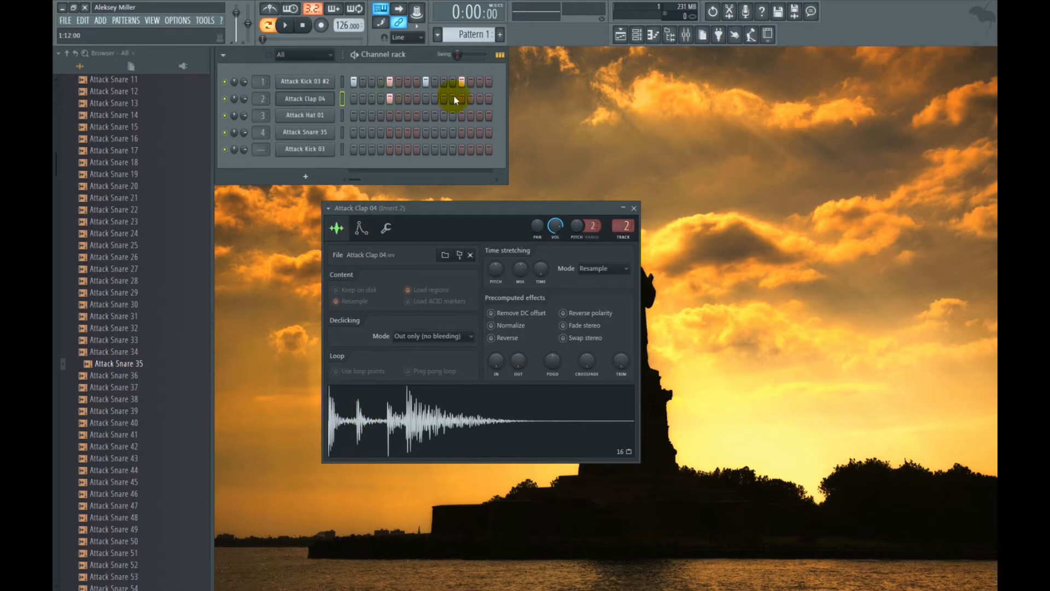
Audition the Attack Hat 01 sample, enter hat hits on steps 3, 7, 11 and 15, and play the pattern
left_click(308, 114)
left_click_drag(313, 106, 494, 214)
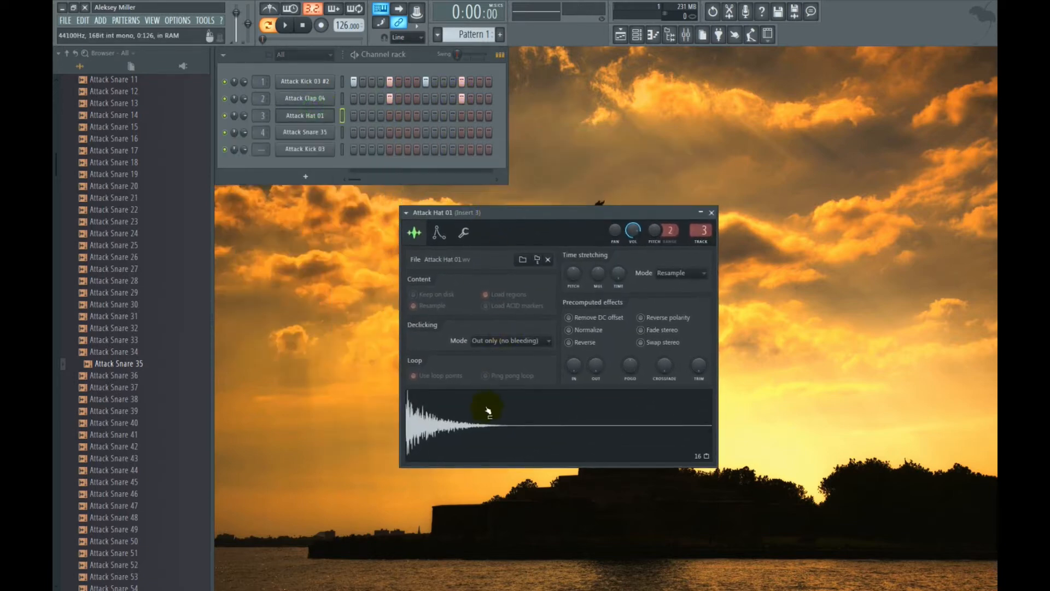
left_click(485, 411)
left_click(372, 116)
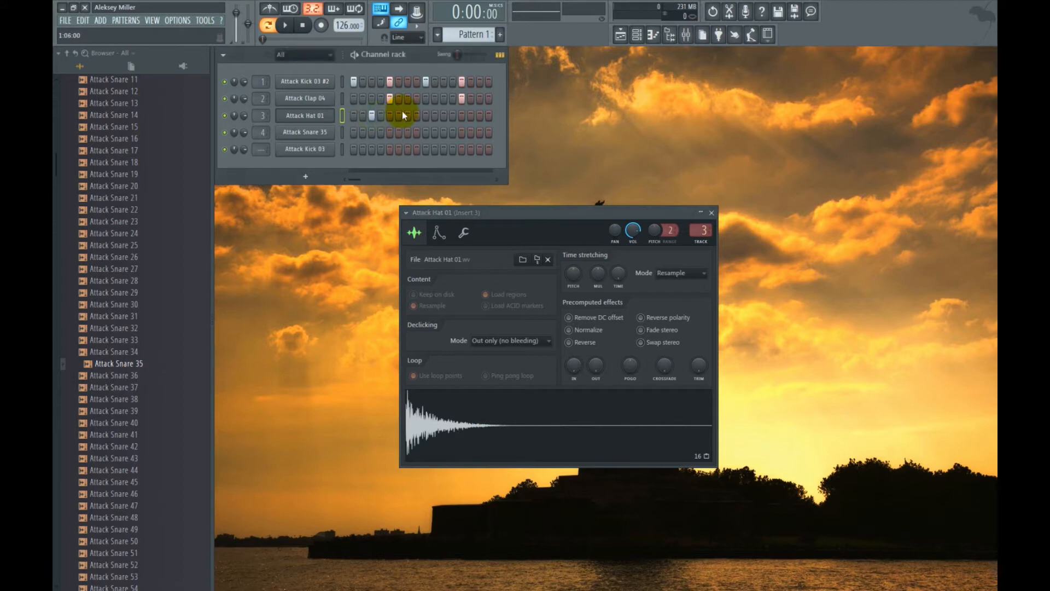
left_click(407, 116)
left_click(478, 115)
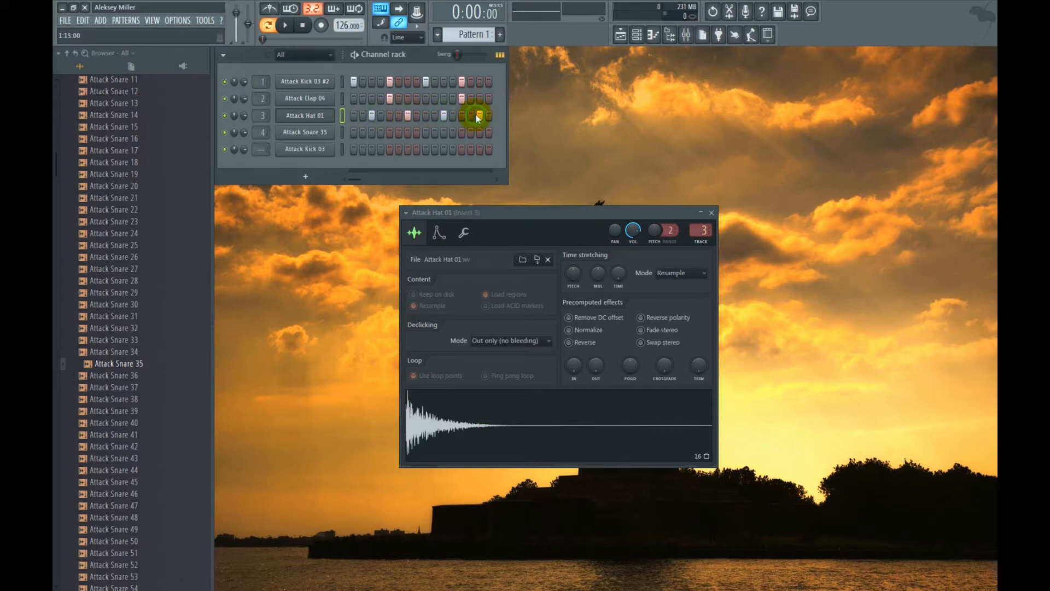
key("space")
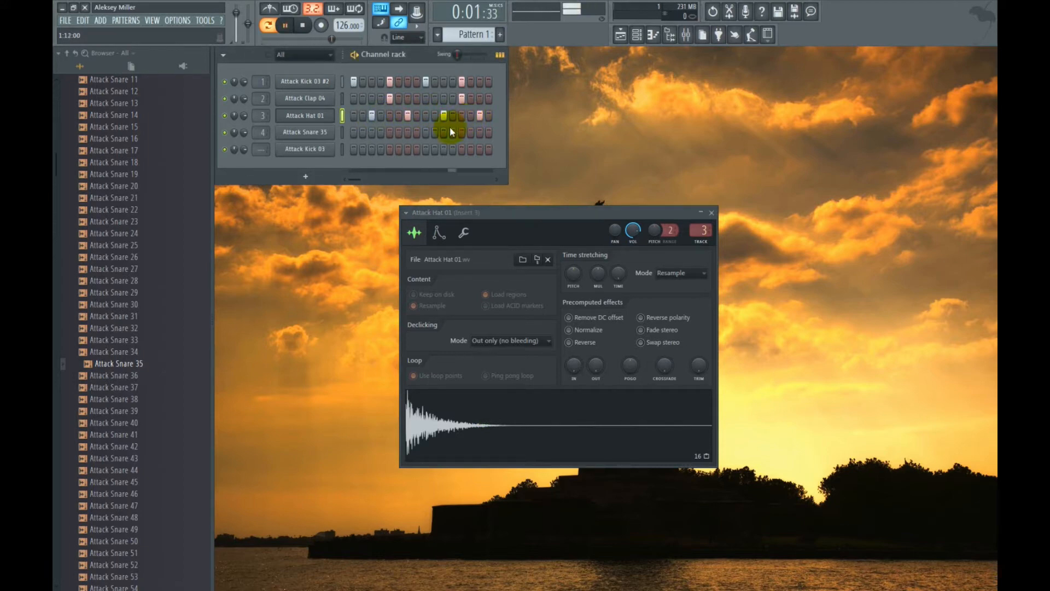
key("space")
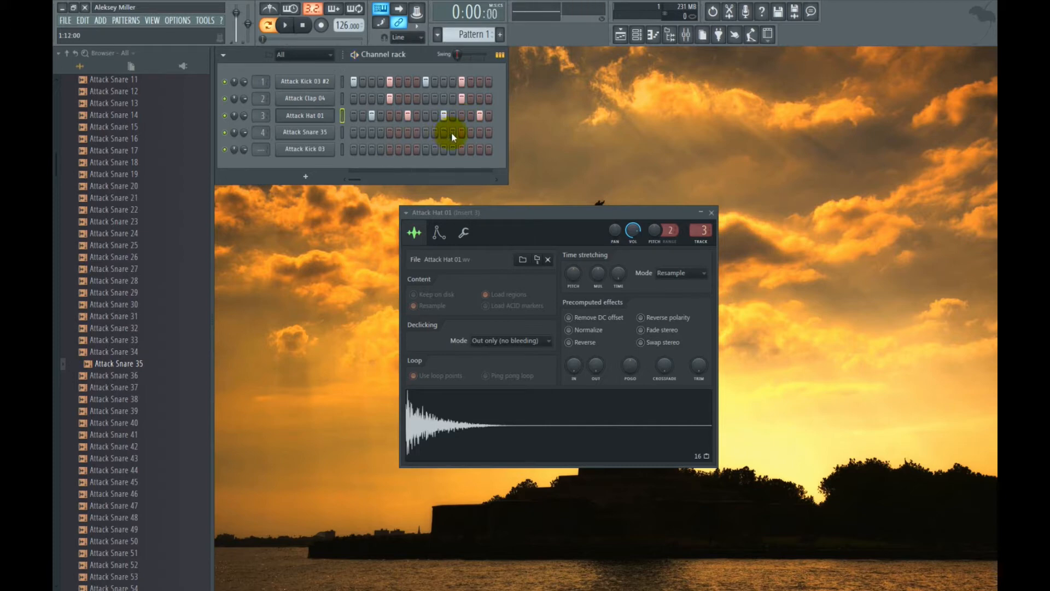
Enter Attack Snare 35 hits on steps 12 and 15 and listen to the pattern
left_click(452, 132)
left_click(479, 132)
key("space")
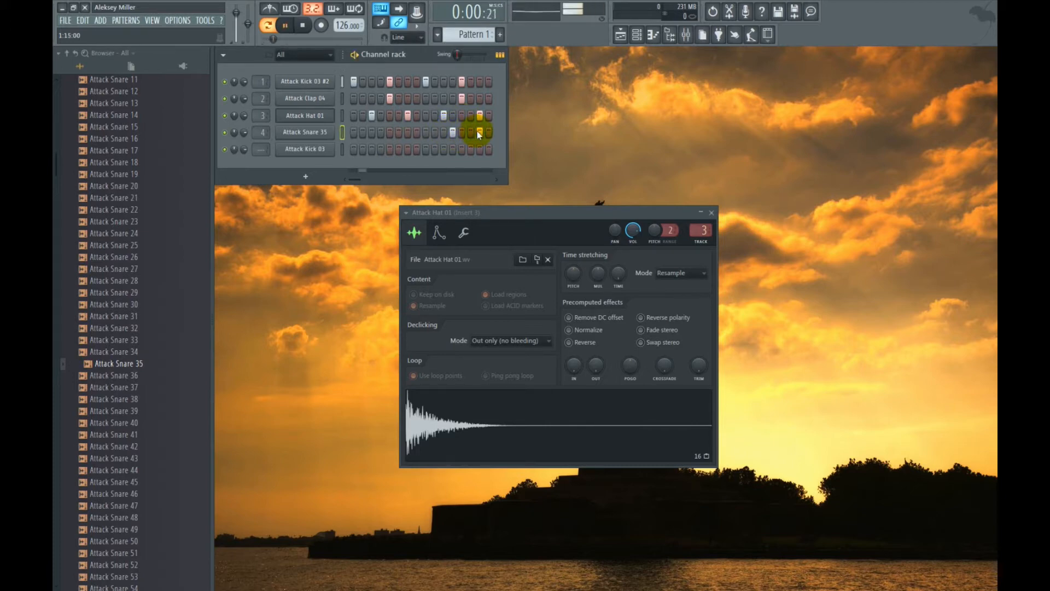
key("space")
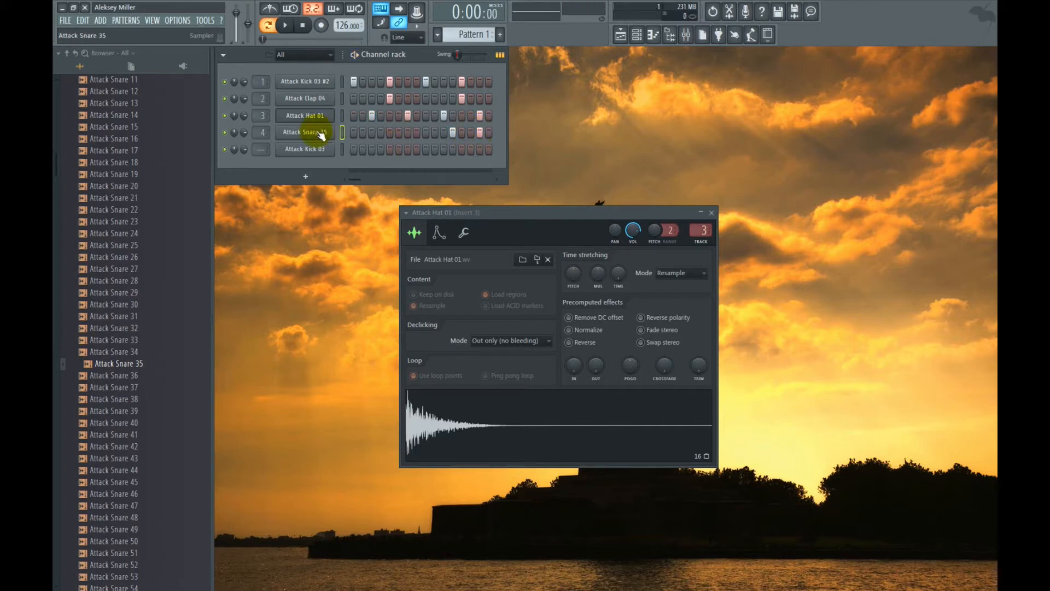
In the Attack Kick 03 #2 piano roll, add a C5 note on each of the four beats of bar 2
right_click(330, 81)
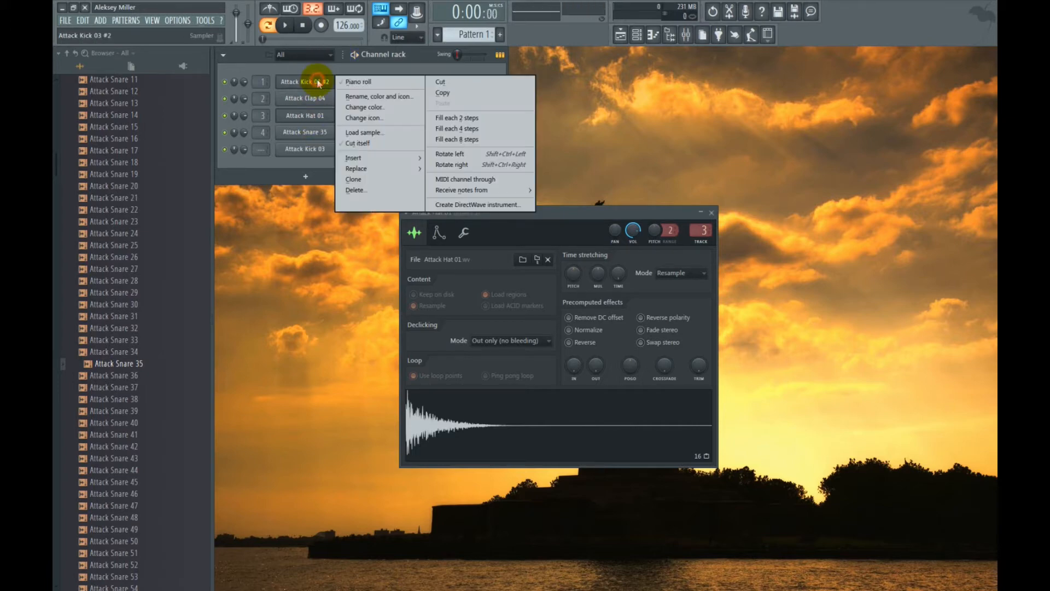
left_click(348, 83)
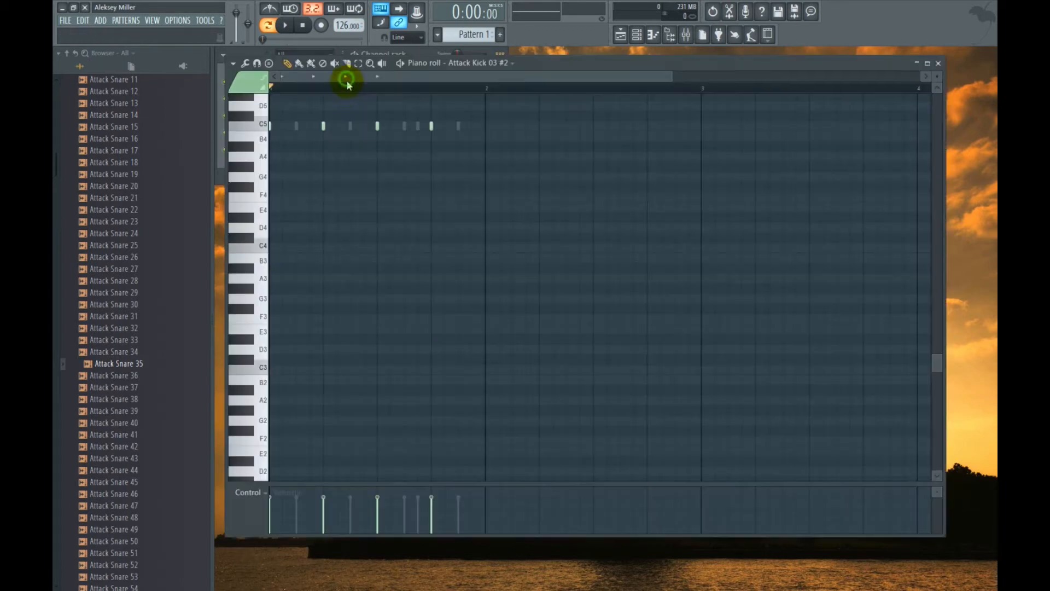
scroll(411, 162, "up", 3)
left_click(490, 215)
left_click(539, 217)
left_click(592, 217)
left_click(646, 216)
left_click(937, 64)
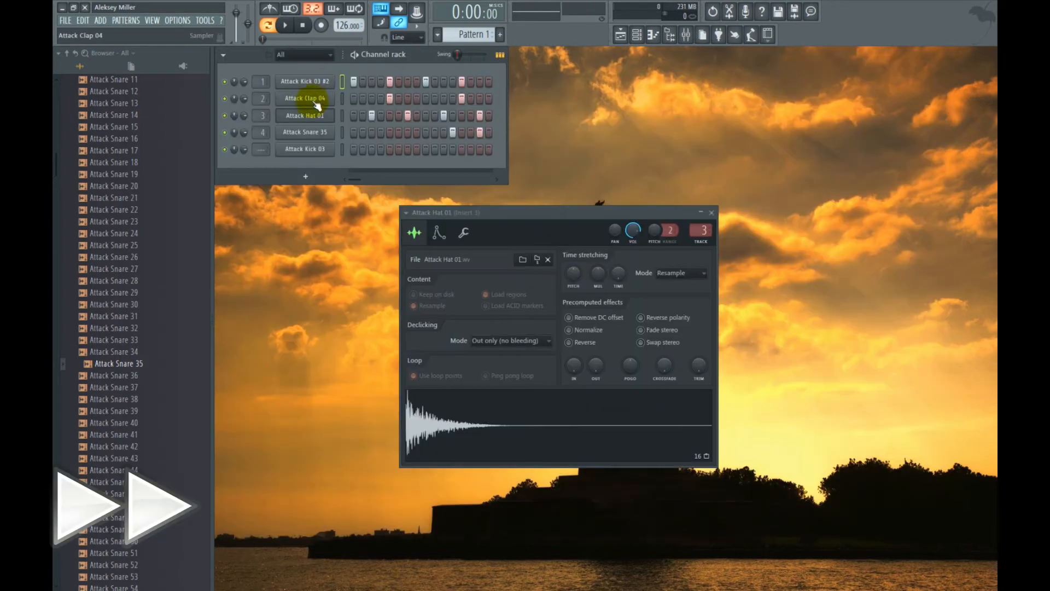
In the Attack Clap 04 piano roll, lengthen the bar 1 claps to two steps and add C5 claps on beats 2 and 4 of bar 2
right_click(317, 103)
left_click(358, 100)
left_click_drag(325, 217, 350, 219)
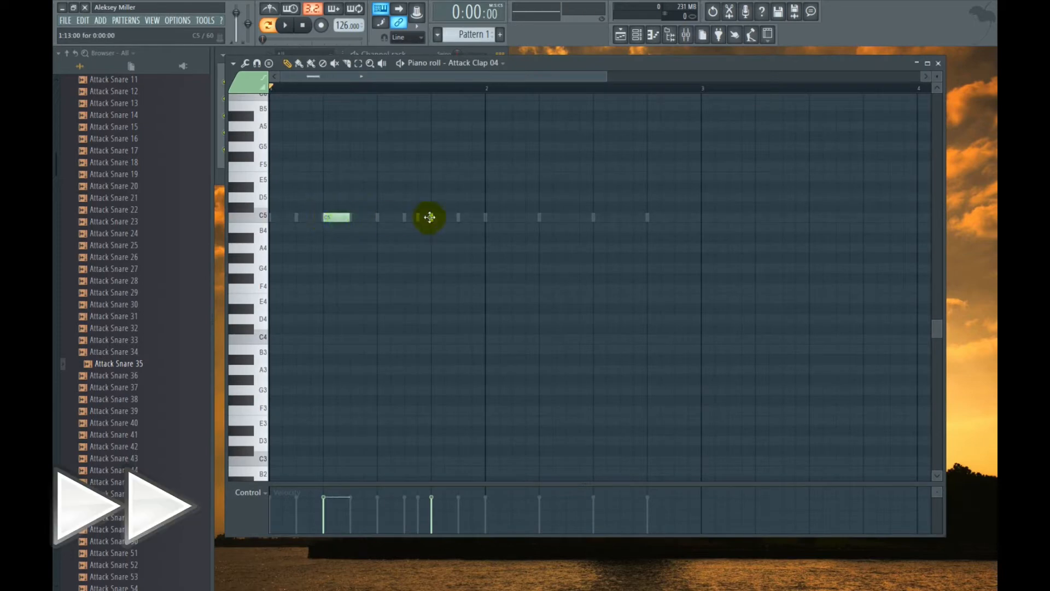
left_click(432, 217)
left_click(646, 217)
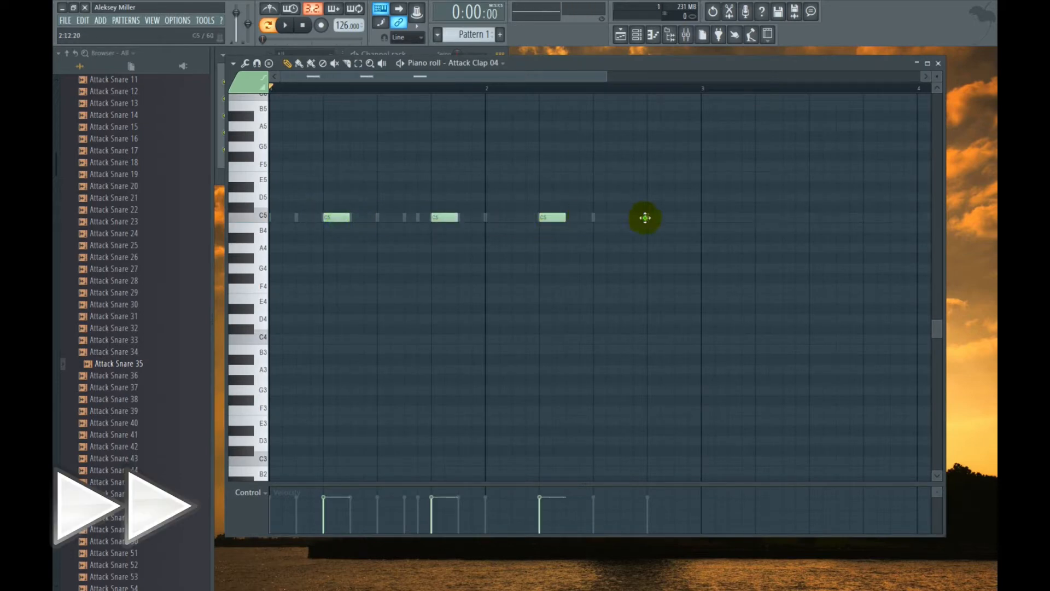
left_click(937, 64)
In the Attack Hat 01 piano roll, add C5 notes on the four offbeats of bar 2 and play the pattern briefly
left_click(302, 117)
right_click(312, 120)
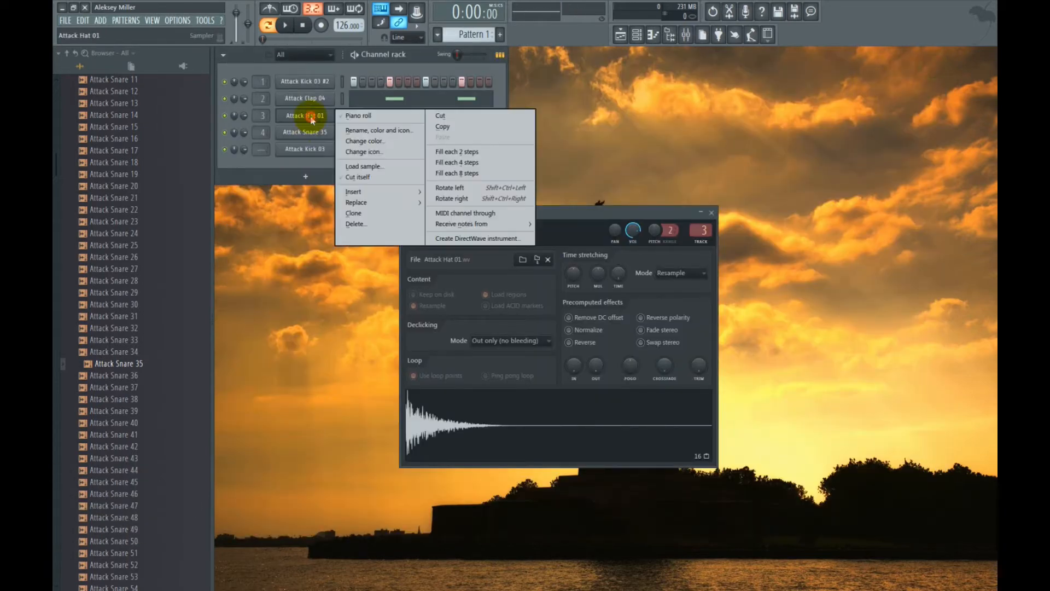
left_click(364, 116)
left_click(512, 218)
left_click(565, 218)
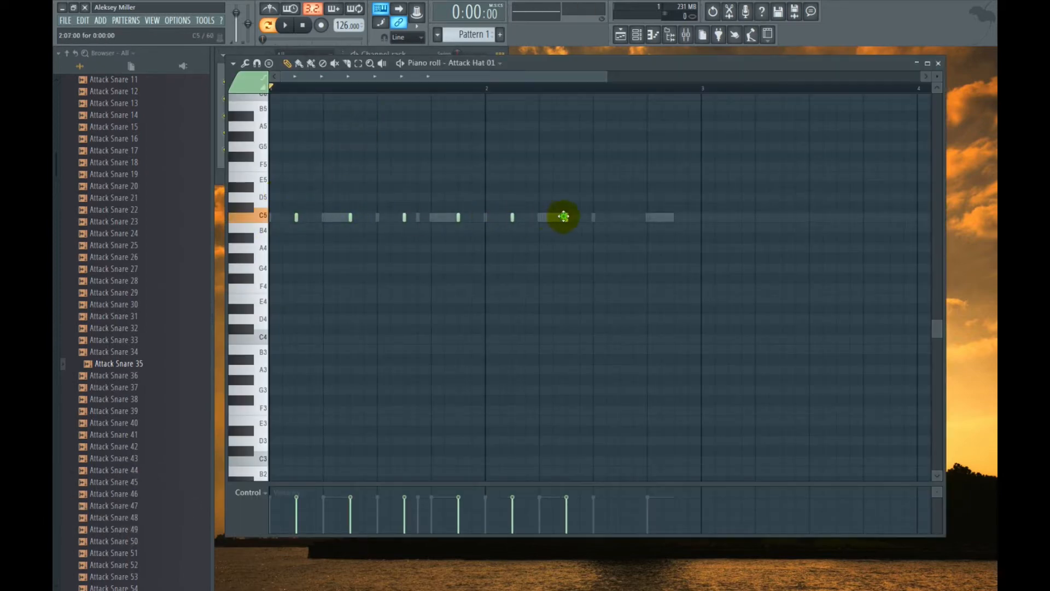
left_click(621, 218)
left_click(673, 218)
key("space")
key("space")
left_click(938, 63)
In the Attack Snare 35 piano roll, lengthen the bar 1 notes to one step and add C5 notes on steps 12 and 15 of bar 2
right_click(310, 131)
left_click(354, 136)
left_click(424, 217)
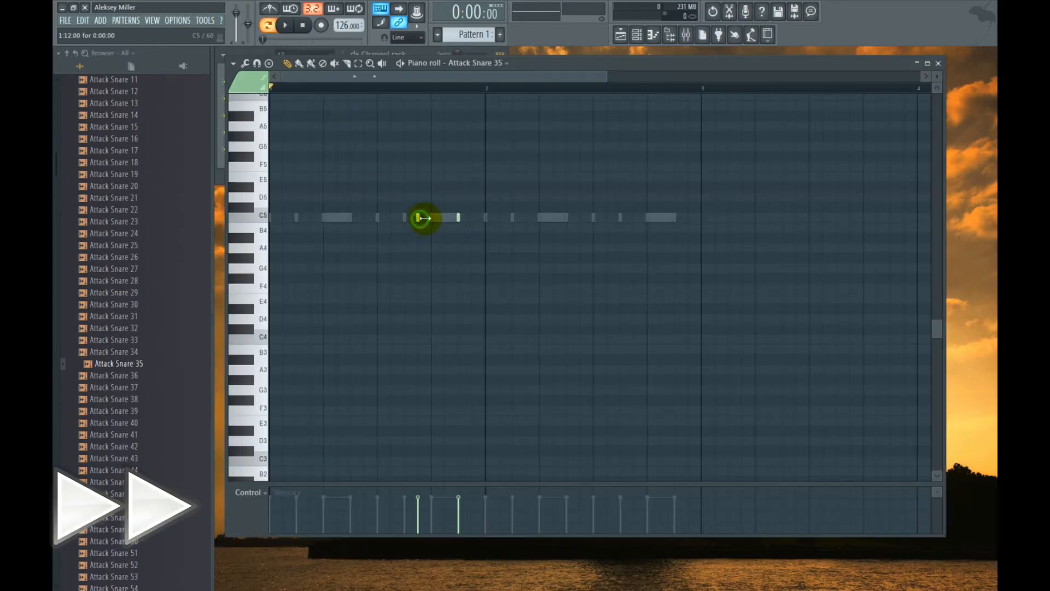
left_click(464, 217)
left_click(681, 217)
left_click(640, 218)
Delete the snare note on step 15 of bar 1, play the pattern, and close the piano roll
right_click(466, 218)
key("space")
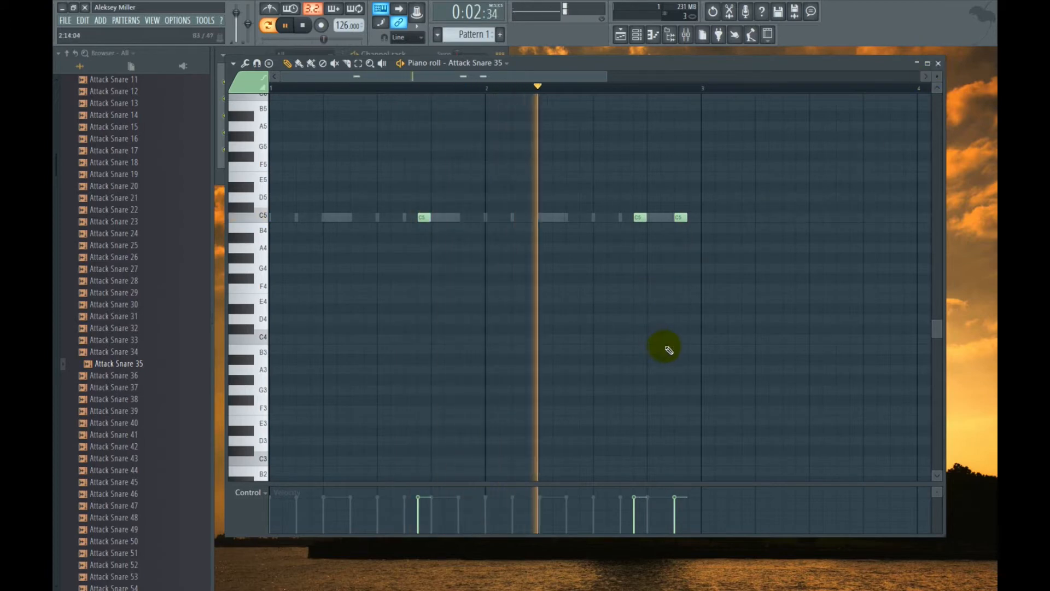
left_click(938, 63)
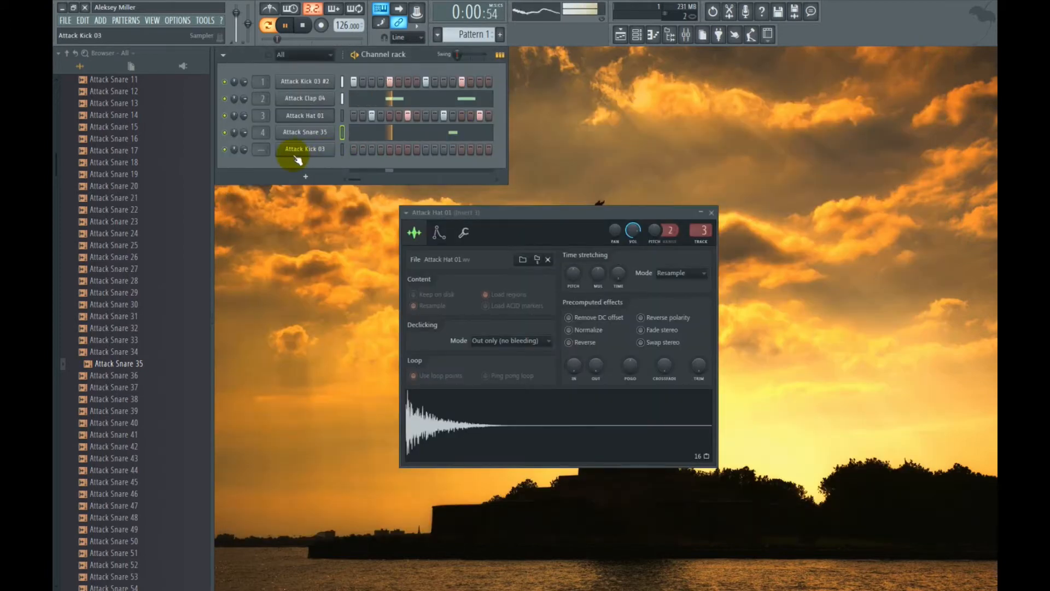
key("space")
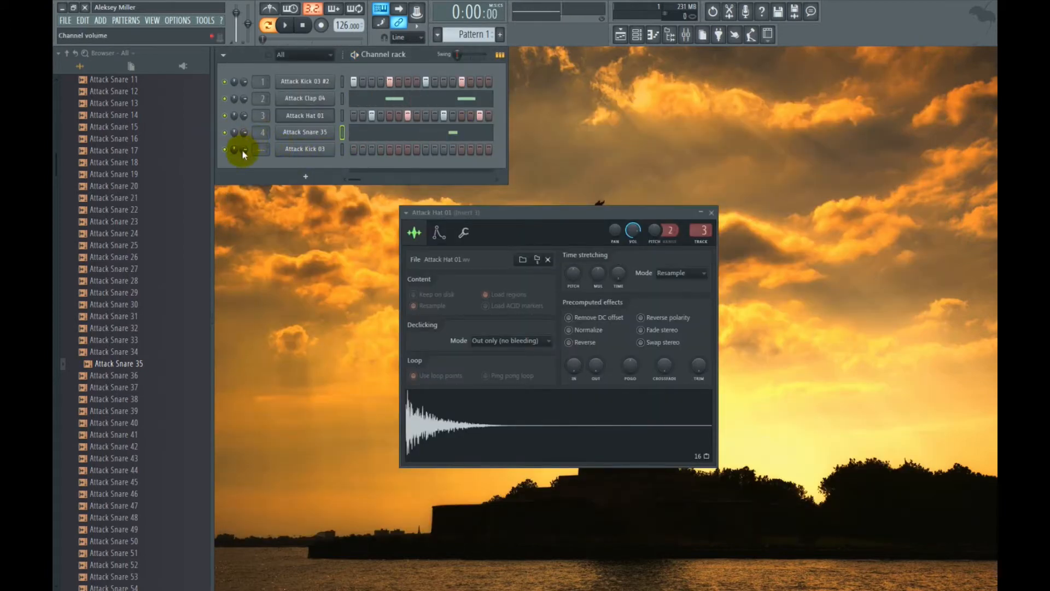
Try panning the Attack Snare 35 channel 34% left, and reset its panning
mouse_move(245, 133)
left_mouse_down()
mouse_move(245, 153)
mouse_move(234, 130)
left_mouse_up()
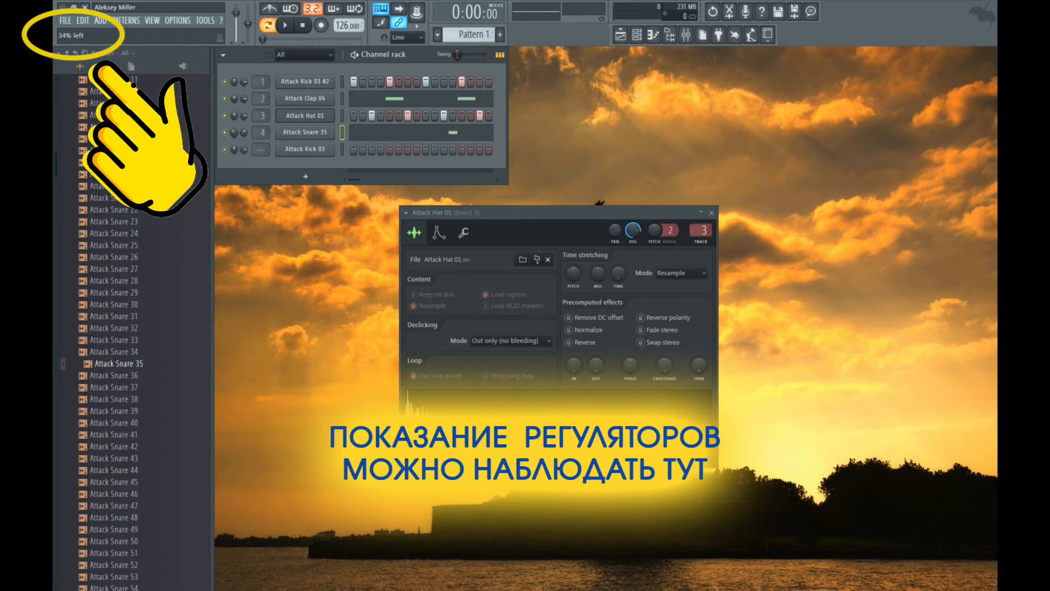
left_click_drag(234, 130, 237, 134)
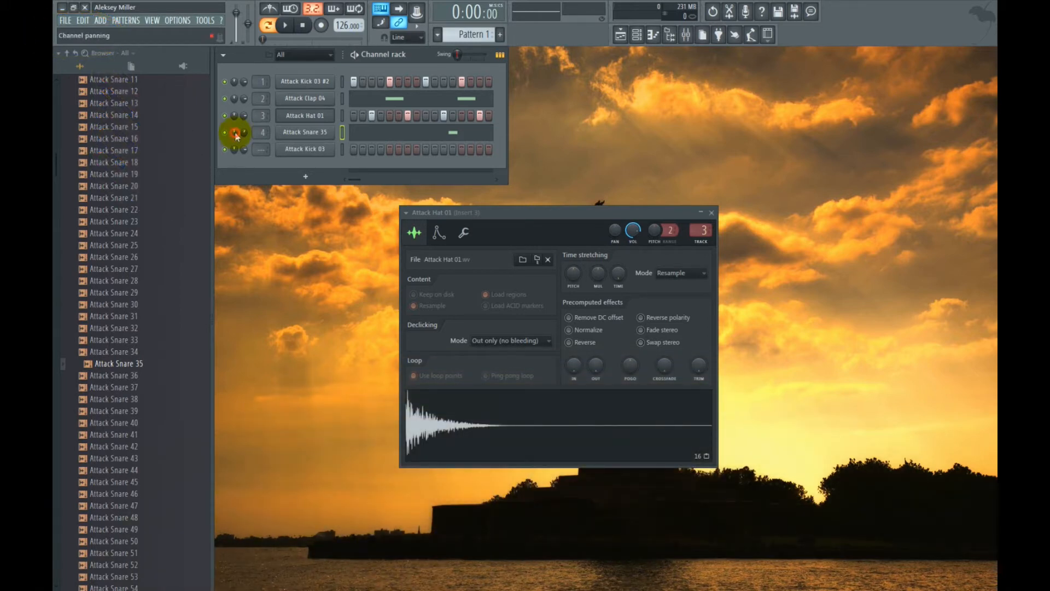
right_click(237, 136)
left_click(252, 141)
Adjust the channel volumes during playback, setting Attack Snare 35 to 54%, and close the Attack Hat 01 settings
key("space")
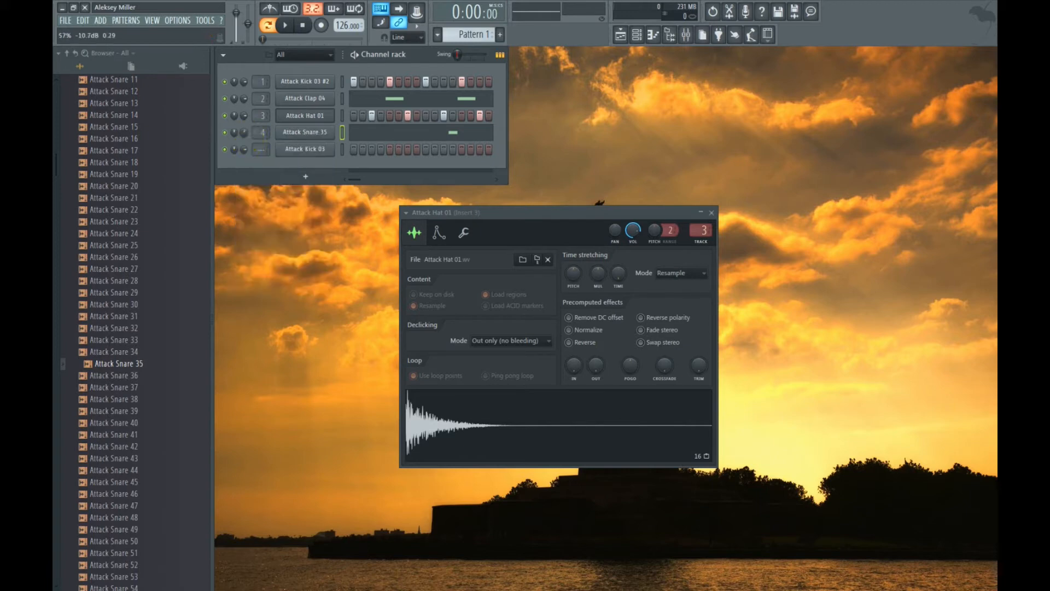
mouse_move(244, 116)
left_mouse_down()
mouse_move(244, 84)
mouse_move(245, 100)
left_mouse_up()
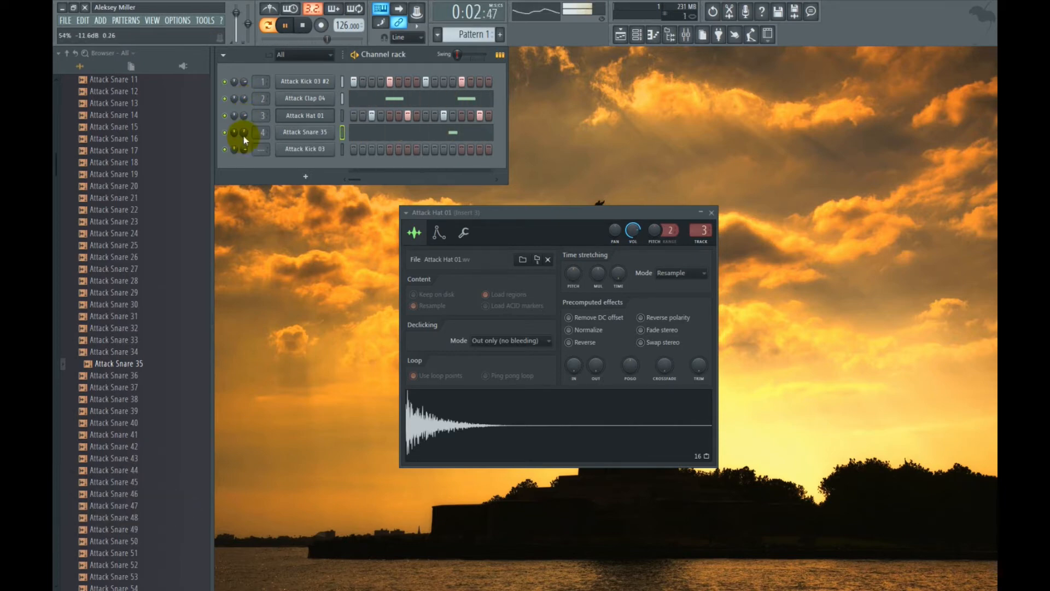
left_click(711, 212)
key("space")
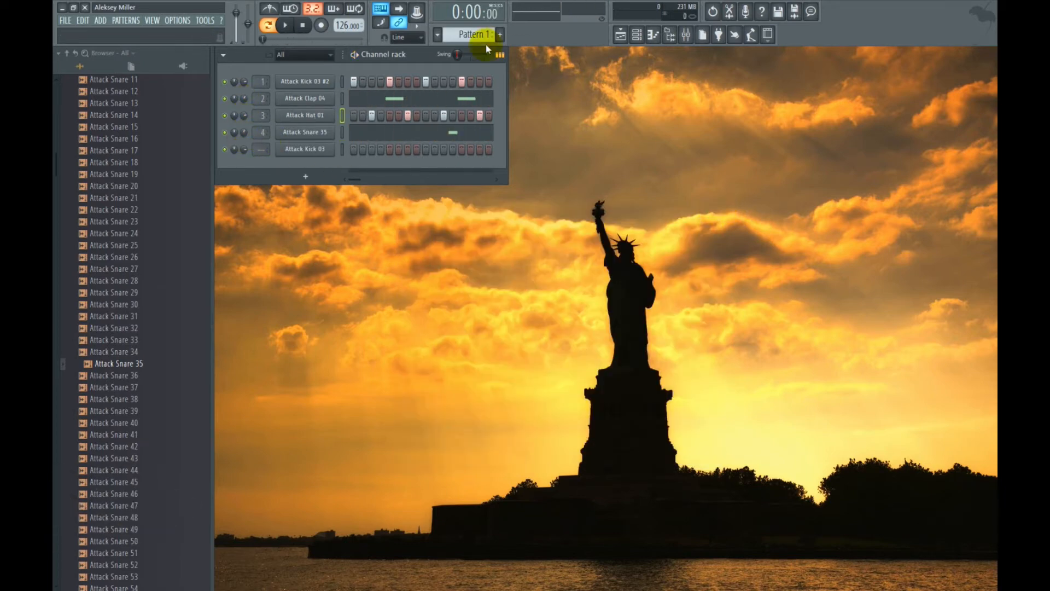
Rename Pattern 1 as "kick" and give it a pinkish-red color
left_click(438, 34)
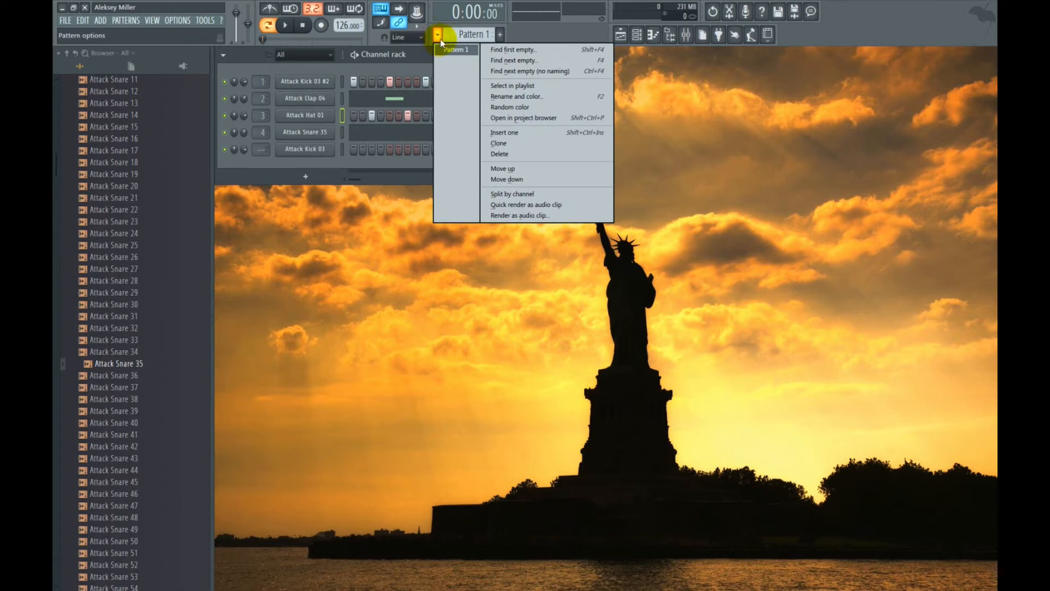
left_click(527, 101)
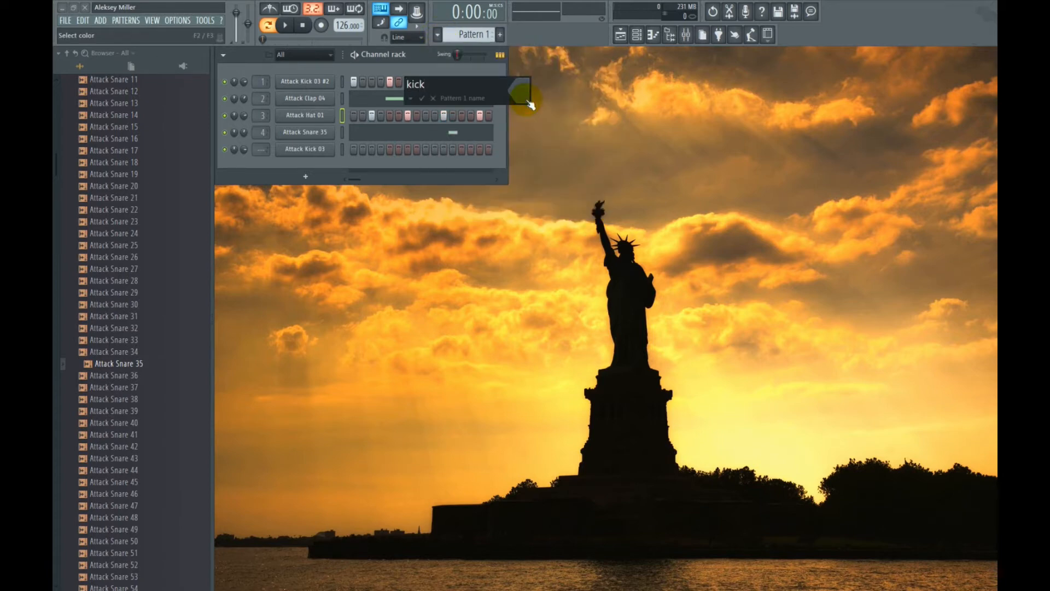
left_click(527, 101)
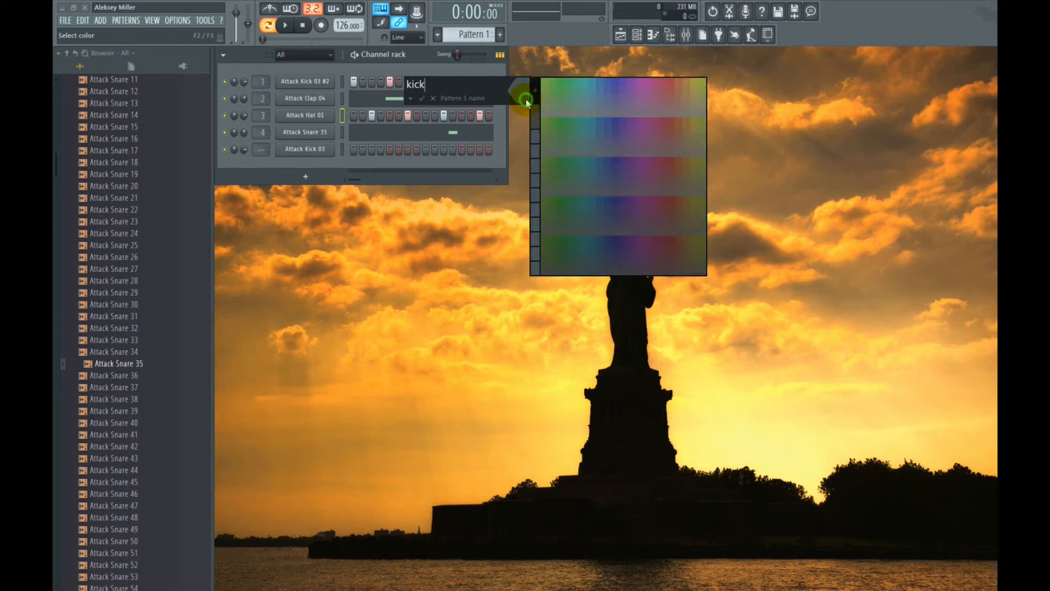
left_click(662, 82)
type("kick")
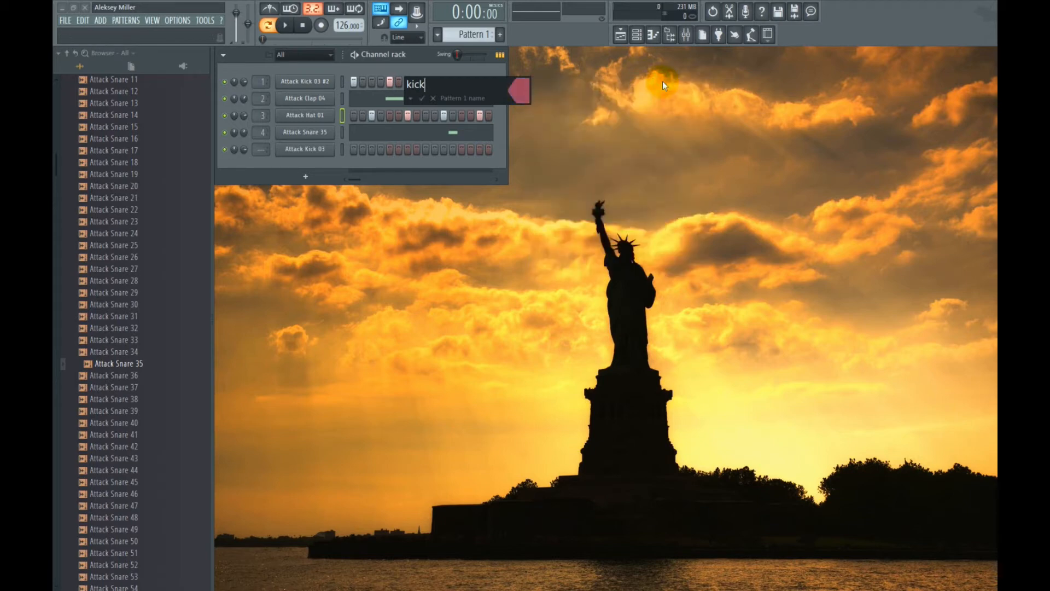
key("Return")
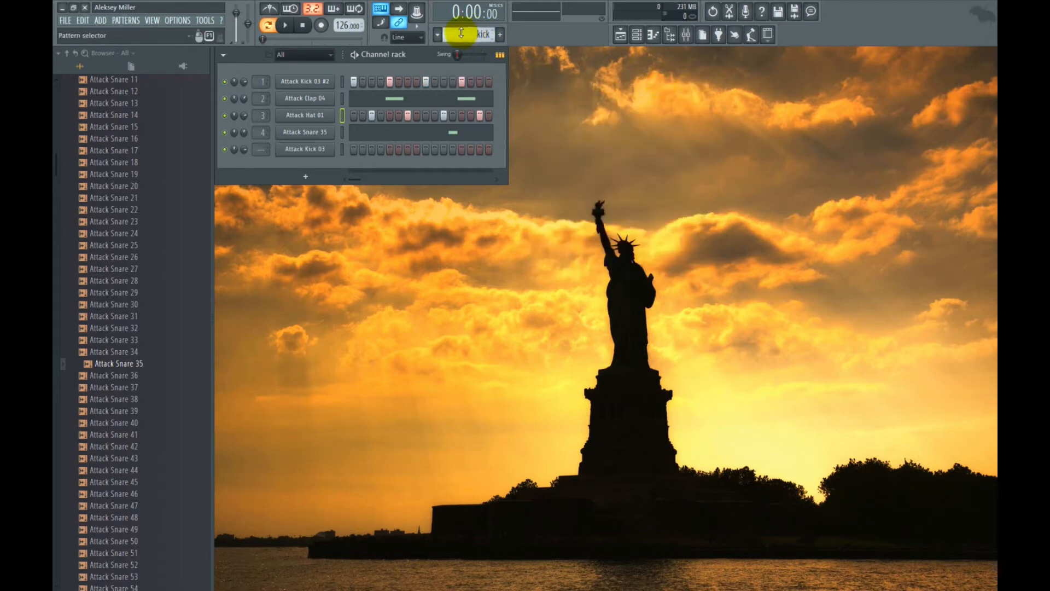
Show the playlist and place kick pattern clips end to end on Track 2 from bar 1 through bar 16
left_click(622, 37)
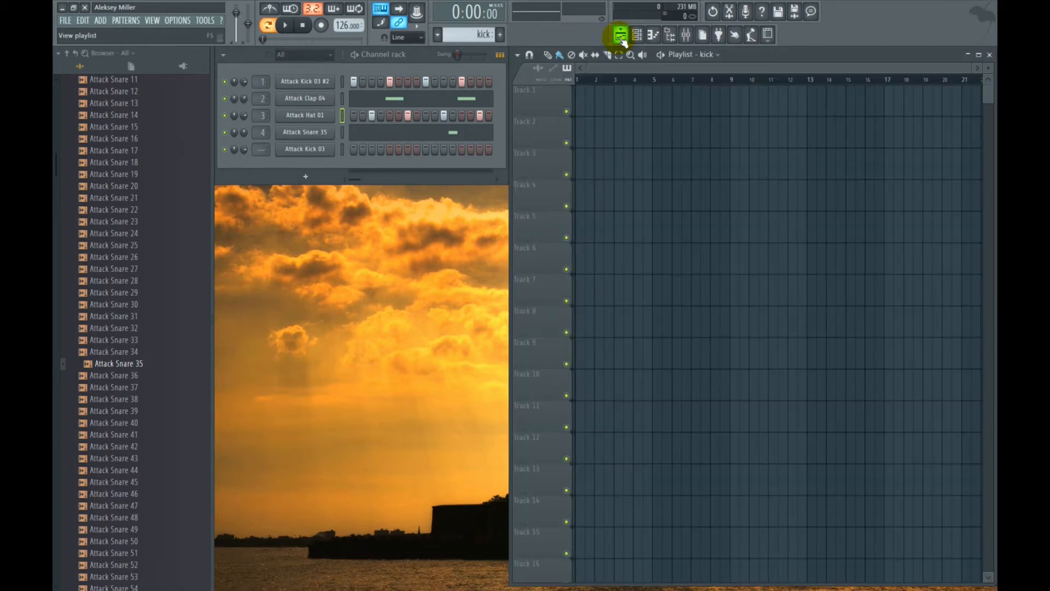
left_click(620, 130)
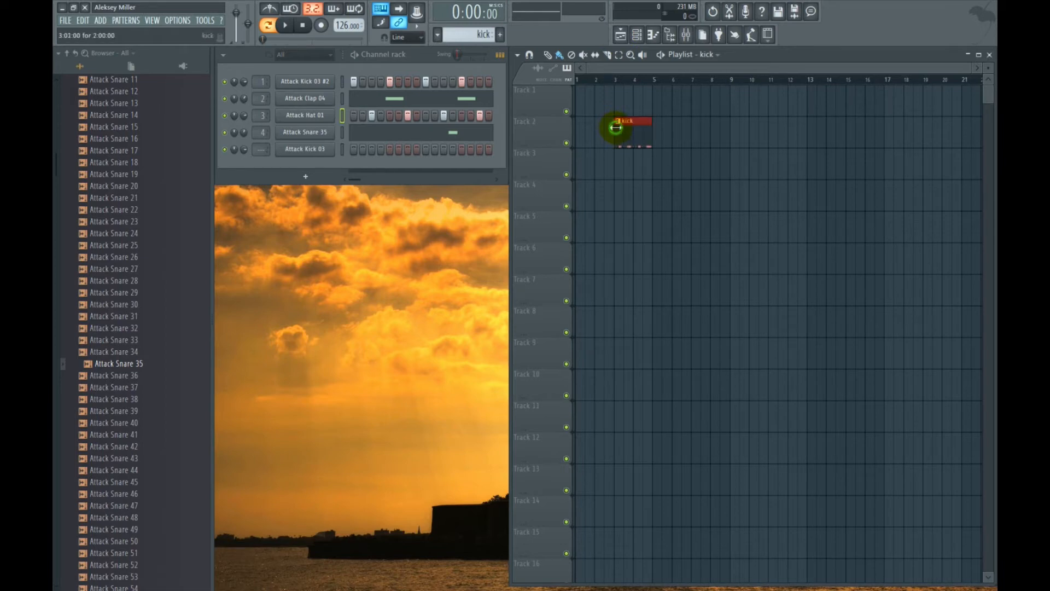
left_click_drag(627, 130, 850, 133)
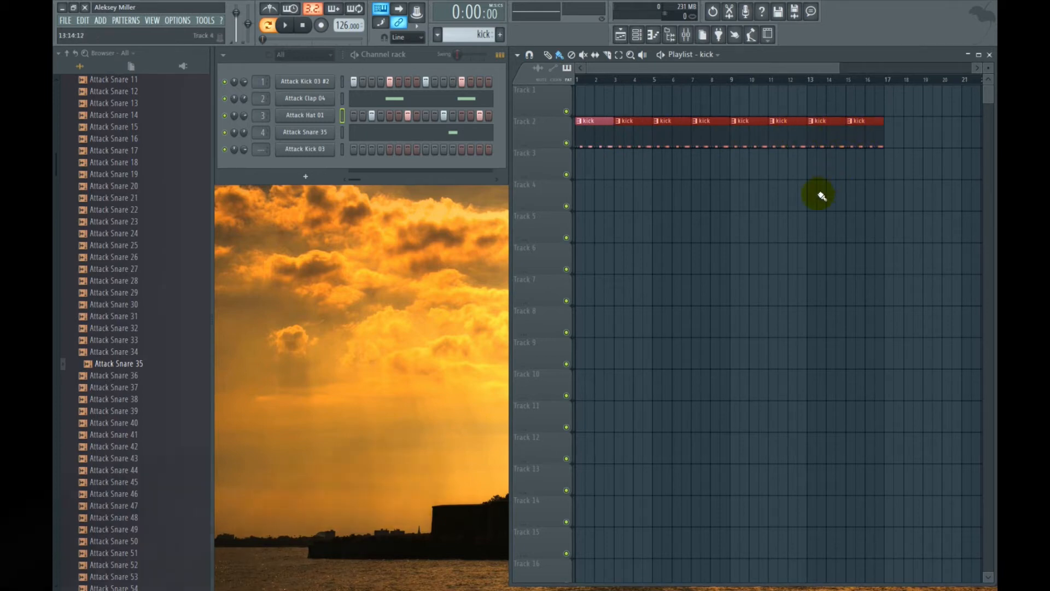
Examine the kick clips in the playlist at different horizontal zoom levels and track heights
scroll(797, 215, "down", 3, "ctrl")
scroll(794, 213, "down", 1, "ctrl")
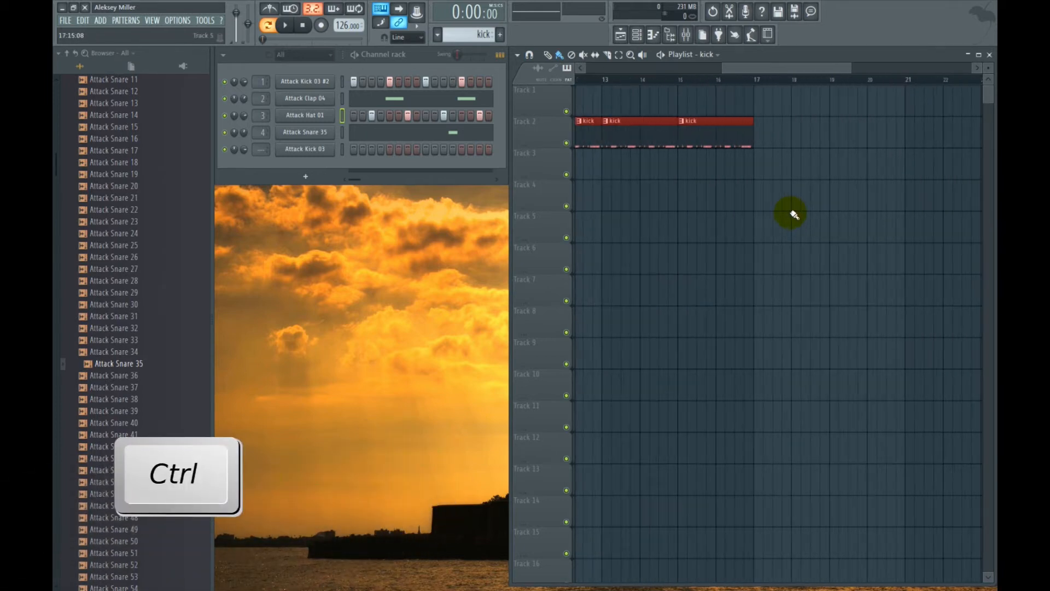
scroll(794, 212, "up", 1, "ctrl")
scroll(728, 228, "up", 2, "alt")
scroll(728, 227, "down", 2, "alt")
scroll(728, 228, "up", 2, "alt")
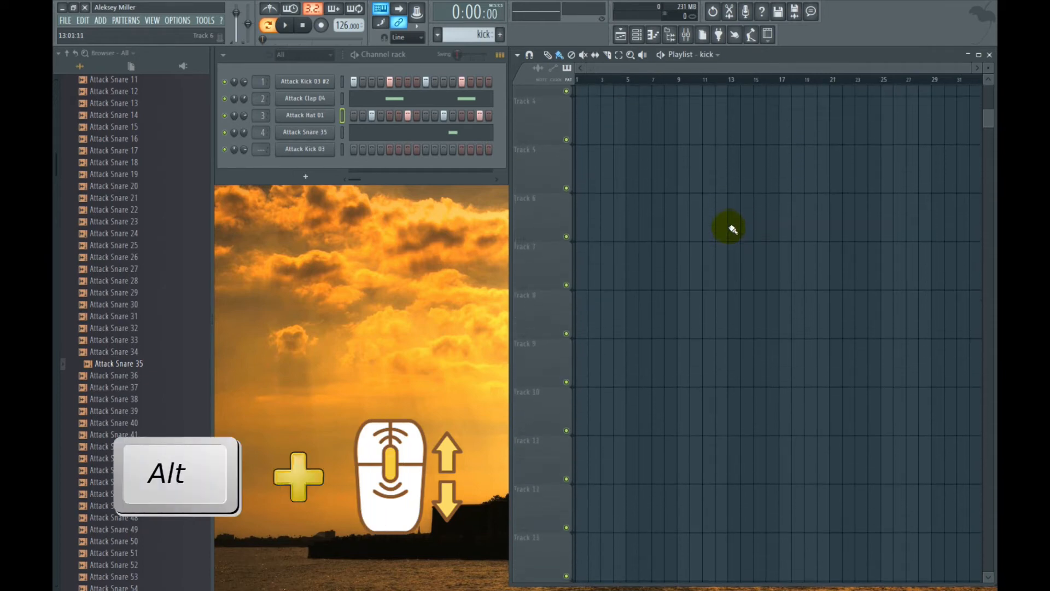
scroll(729, 227, "down", 3, "alt")
scroll(730, 226, "up", 3, "alt")
scroll(731, 227, "up", 3)
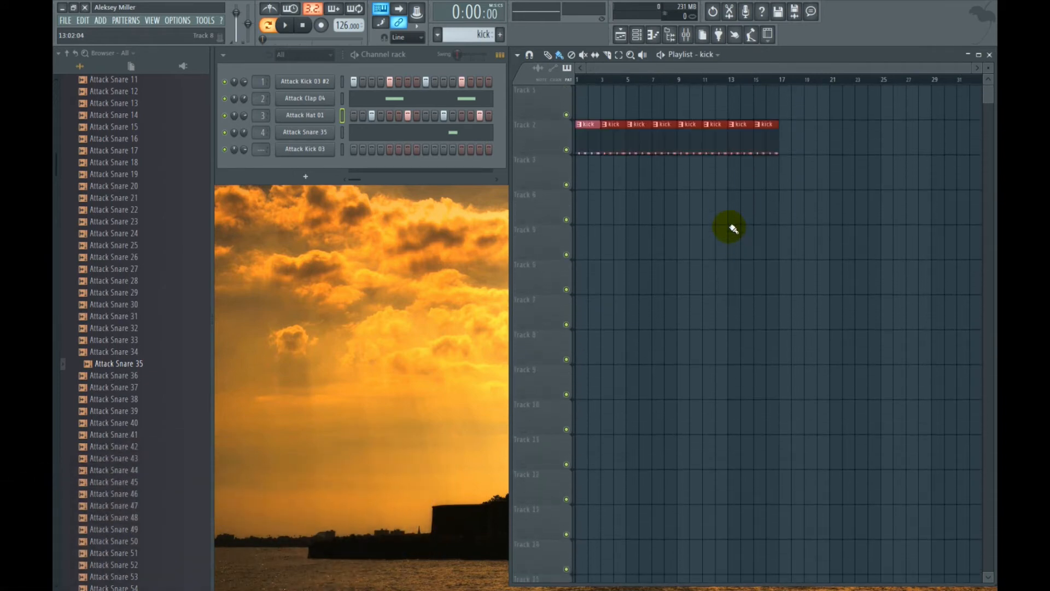
scroll(651, 67, "up", 1)
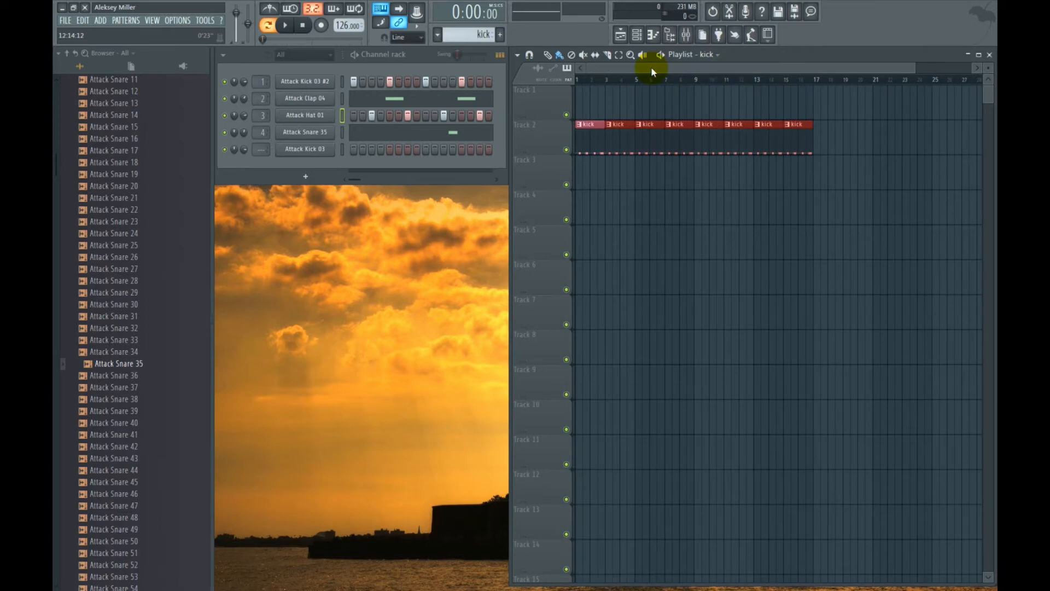
Add a new pattern named "Bass" with a brown color and make it the active pattern
left_click(501, 34)
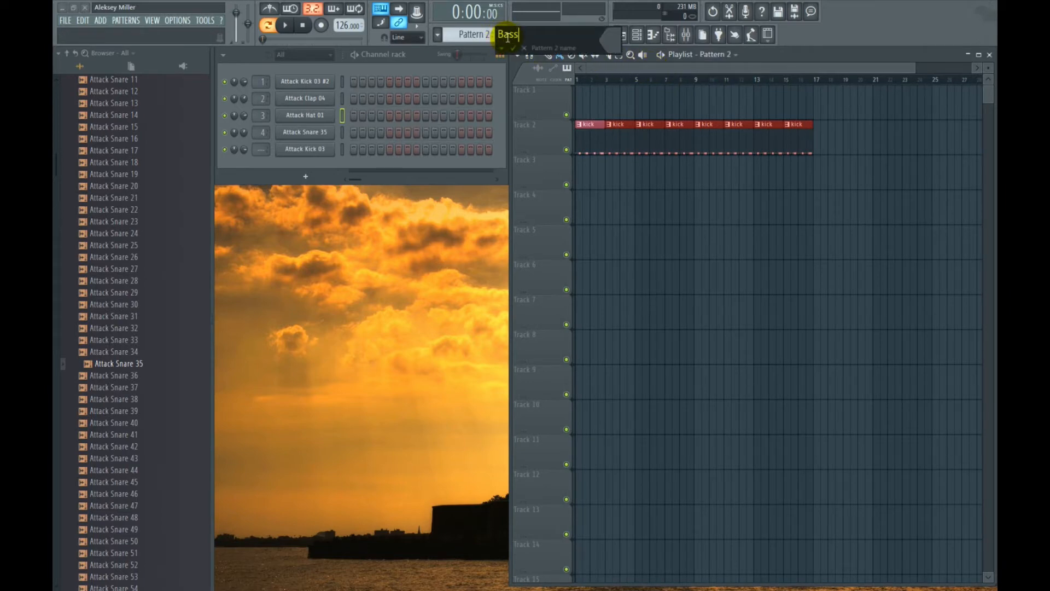
type("Bass")
left_click(611, 39)
left_click(769, 189)
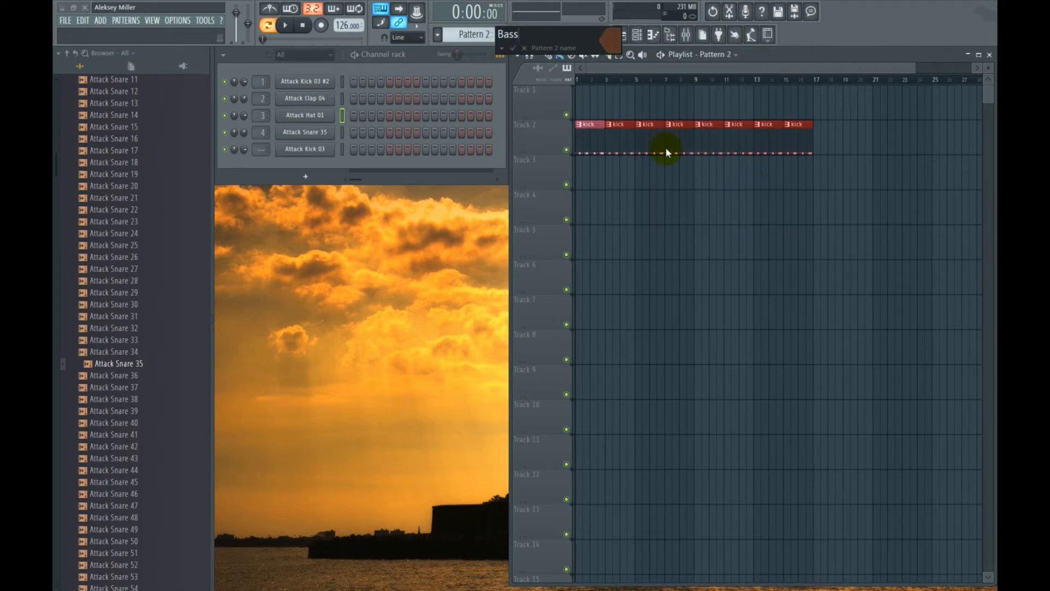
left_click(514, 49)
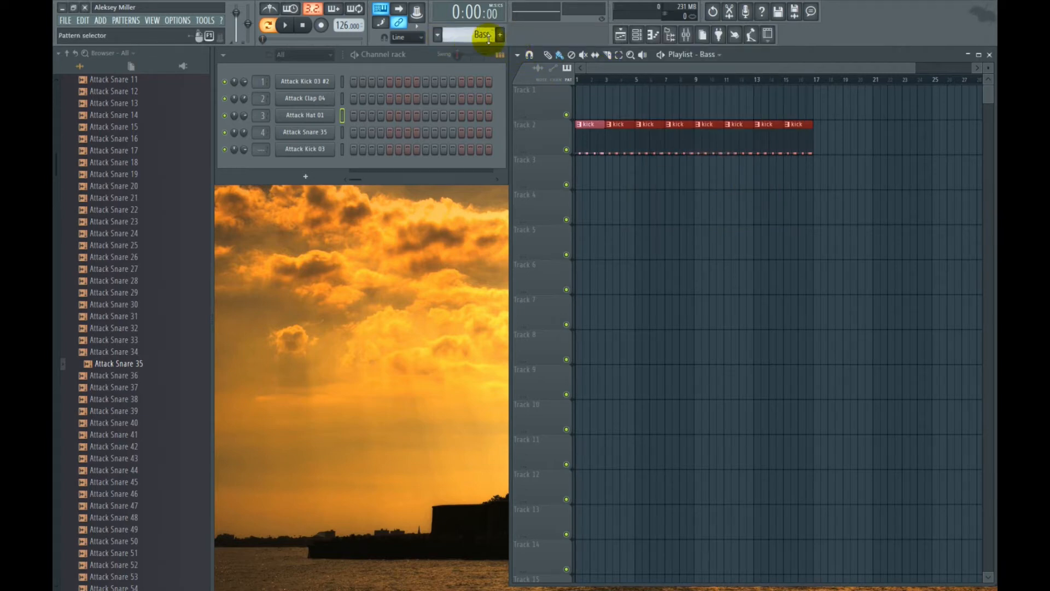
left_click(438, 35)
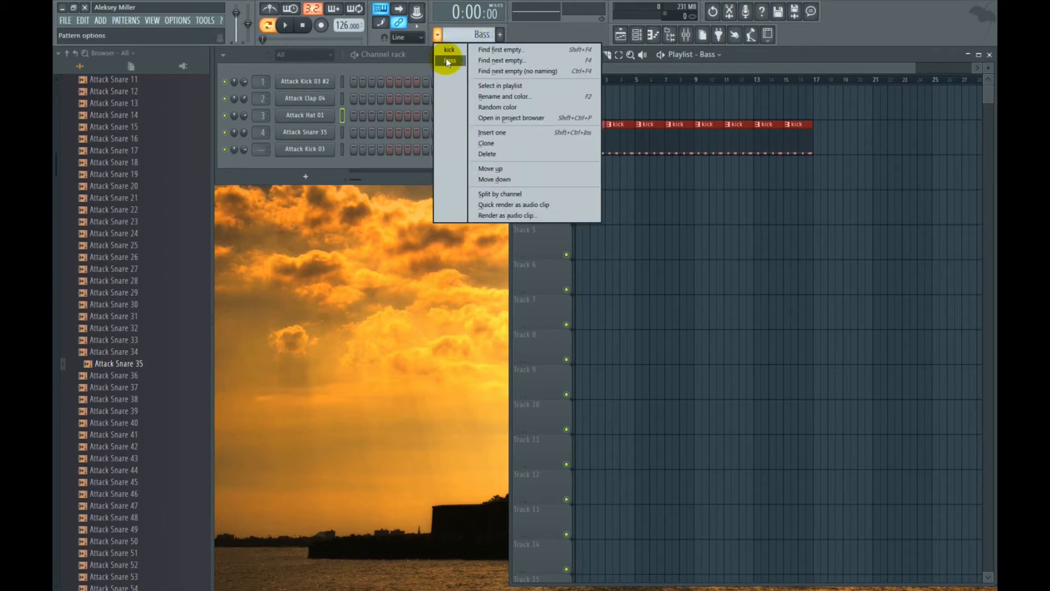
left_click(446, 61)
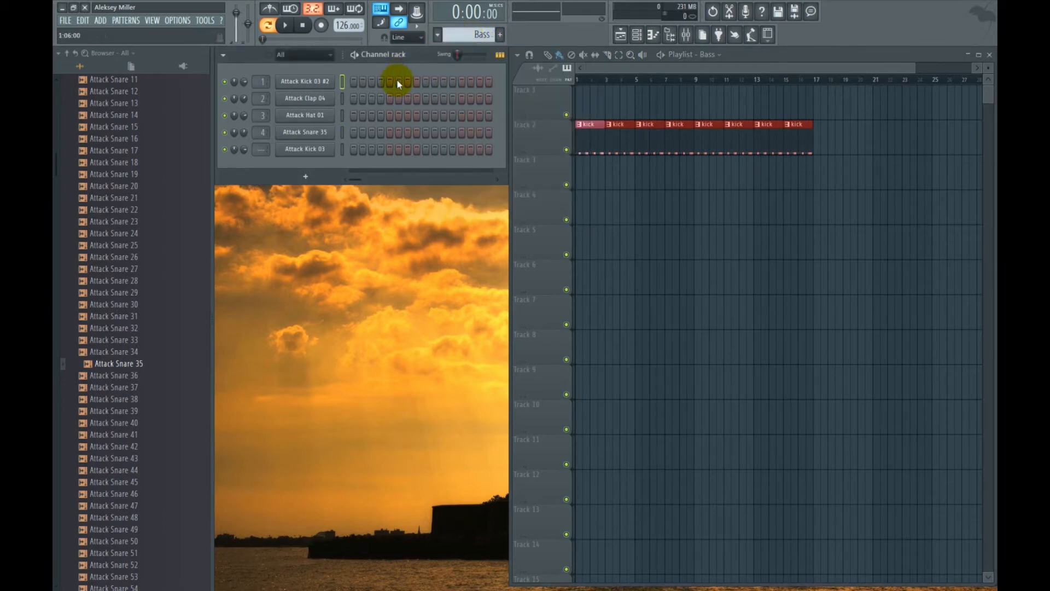
Add a Sytrus channel, move its window below the channel rack, and load the Deep preset from the Bass category
left_click(302, 178)
left_click(303, 178)
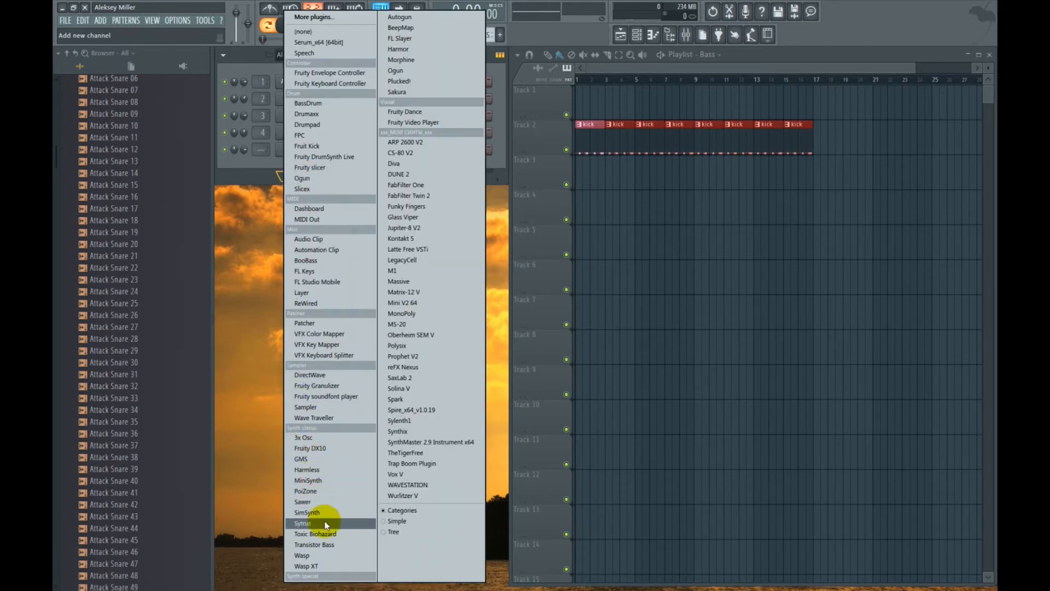
left_click(305, 522)
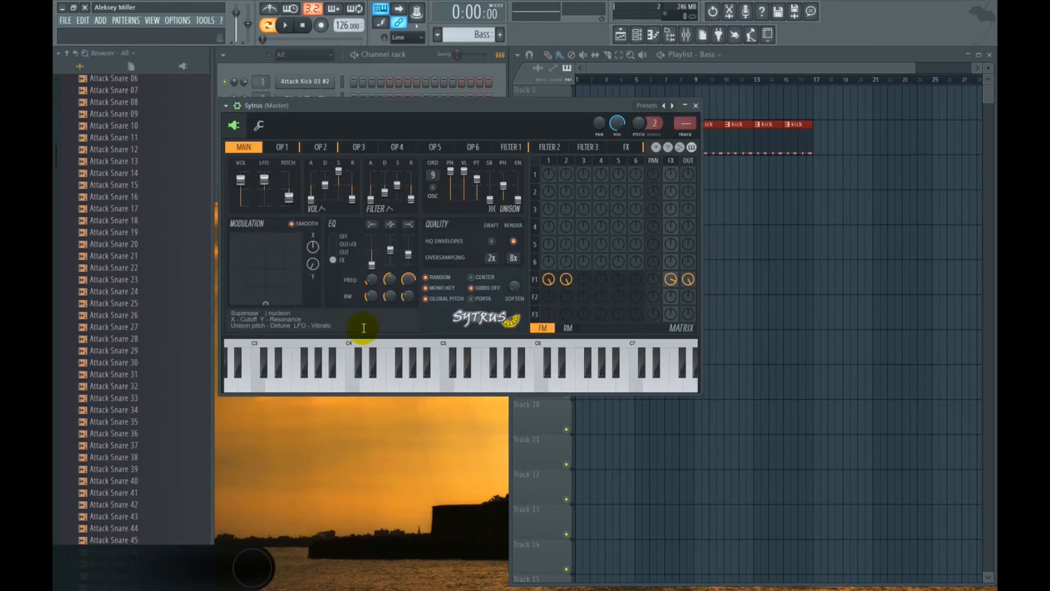
left_click_drag(425, 107, 469, 237)
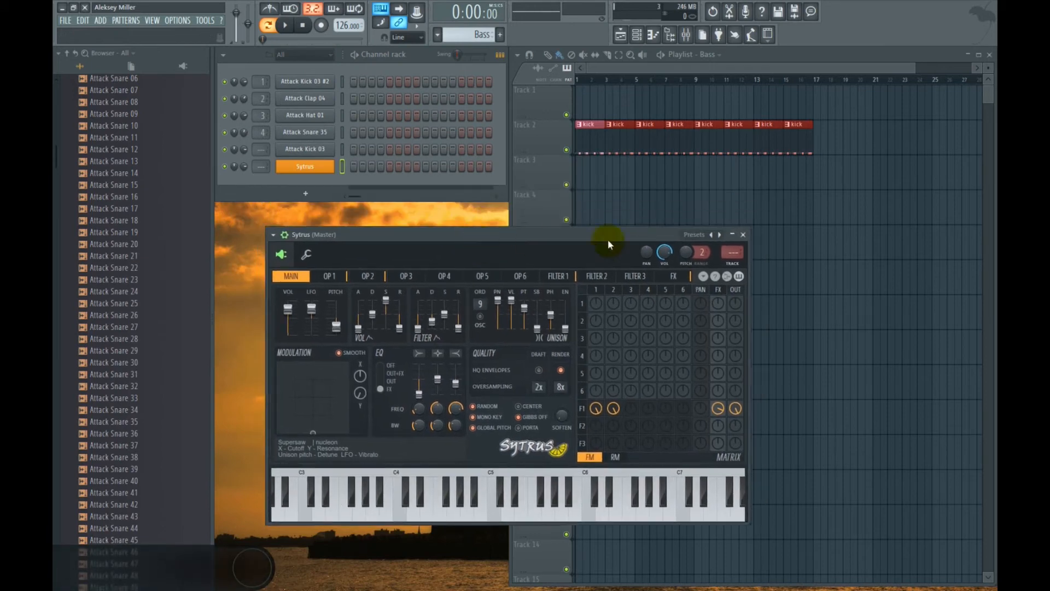
left_click(691, 235)
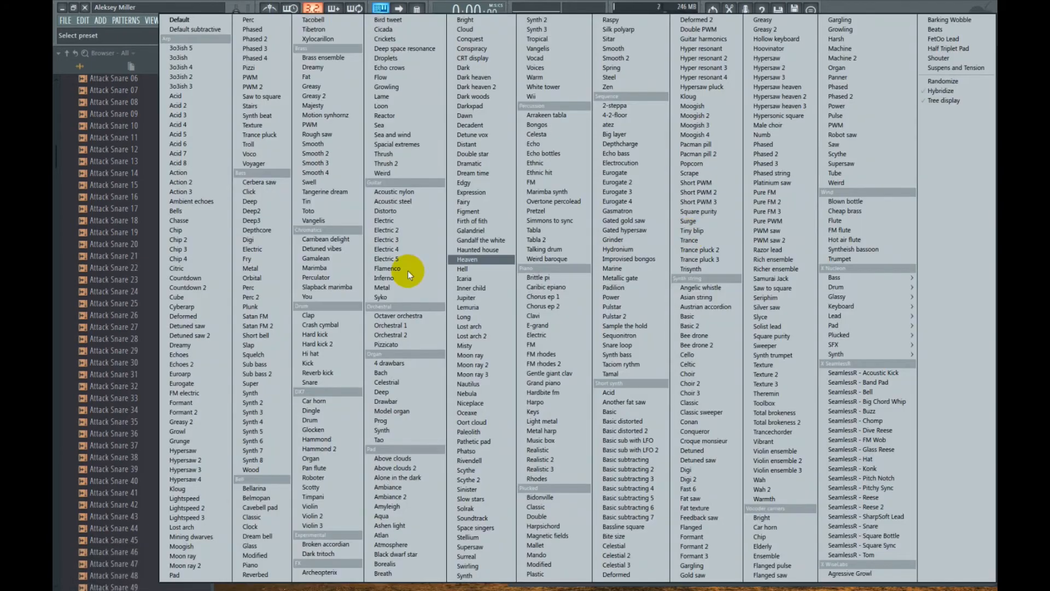
left_click(247, 204)
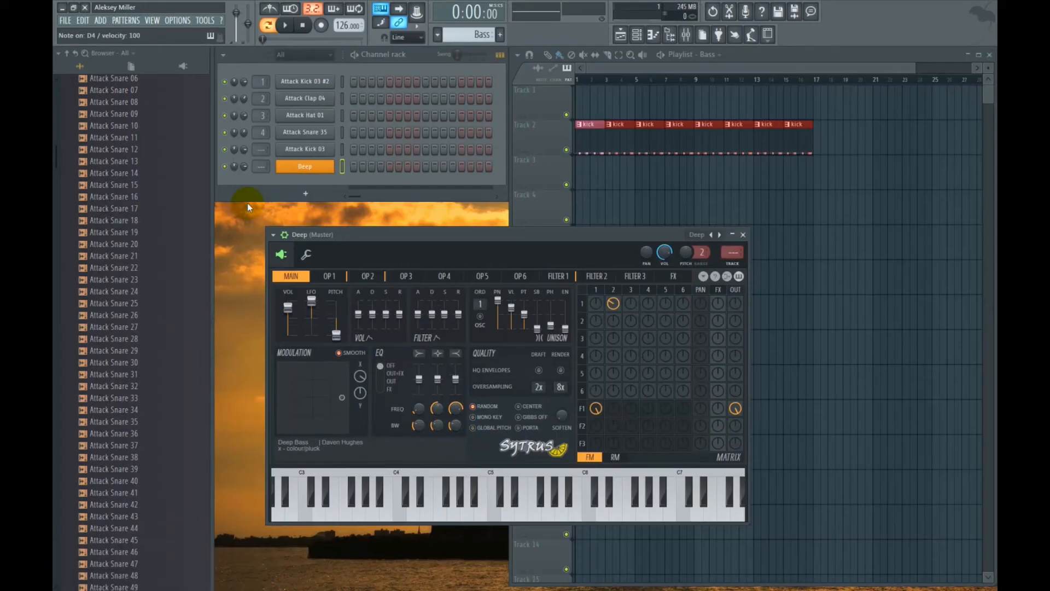
Audition the Deep bass preset by playing a series of different notes
key("b")
key("e")
key("t")
key("e")
key("q")
key("e")
key("v")
key("n")
key("c")
key("b")
key("x")
key("v")
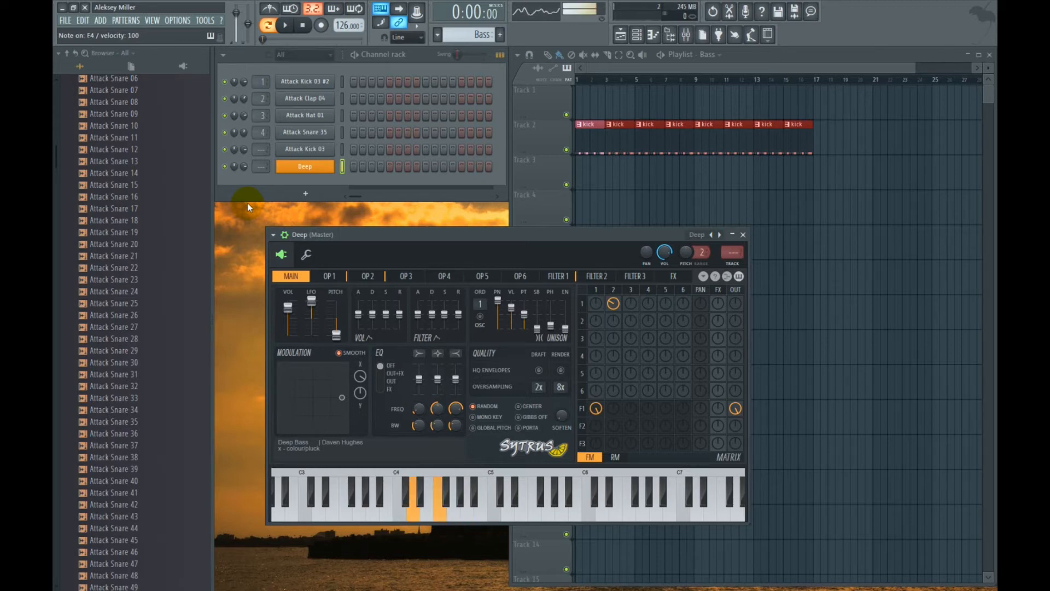
In the Deep channel's piano roll, draw half-beat C4 notes on every offbeat through bars 1 and 2
right_click(316, 165)
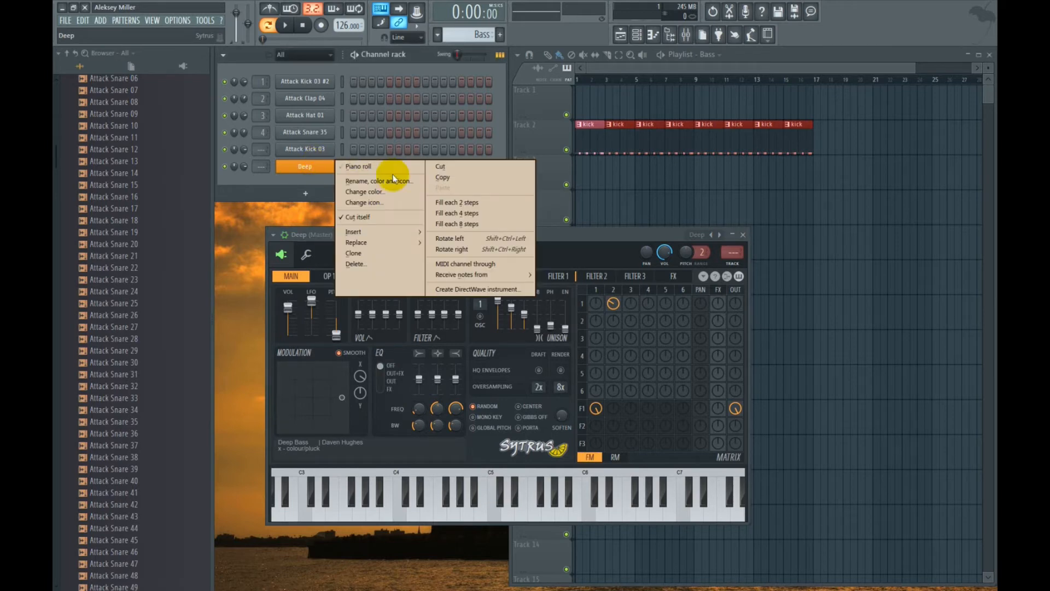
left_click(356, 166)
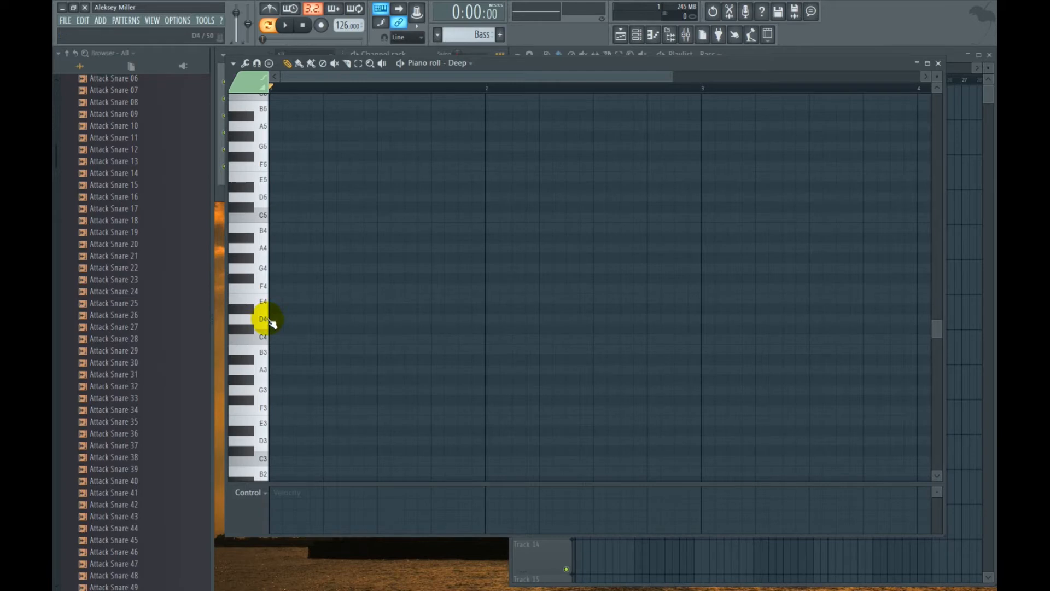
left_click_drag(298, 339, 673, 340)
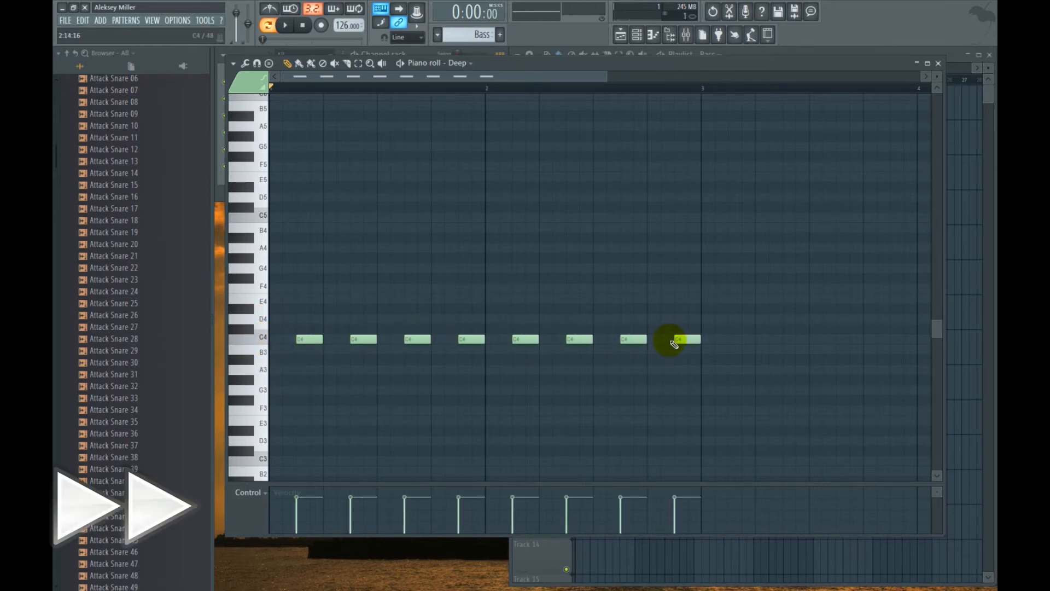
Play the Bass pattern, close the piano roll, and place Bass clips on Track 3 from bar 1 through bar 16
left_click(269, 27)
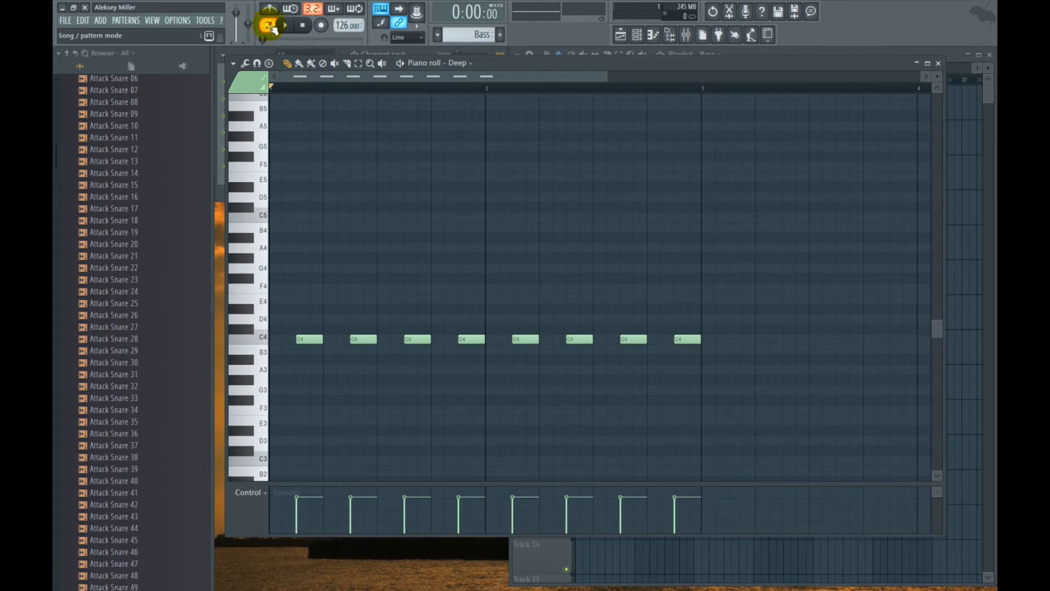
left_click(285, 25)
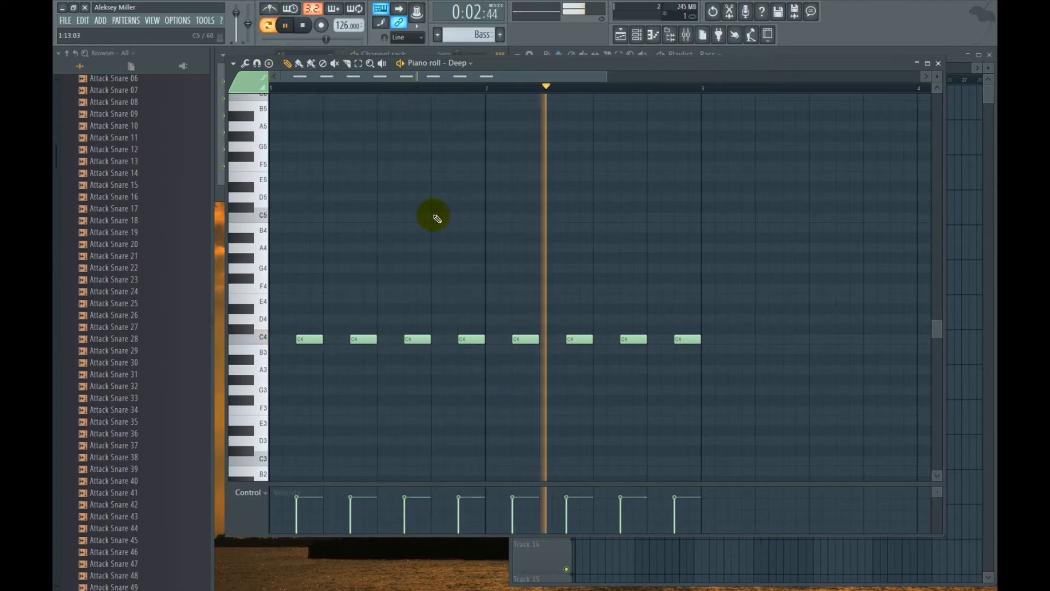
key("space")
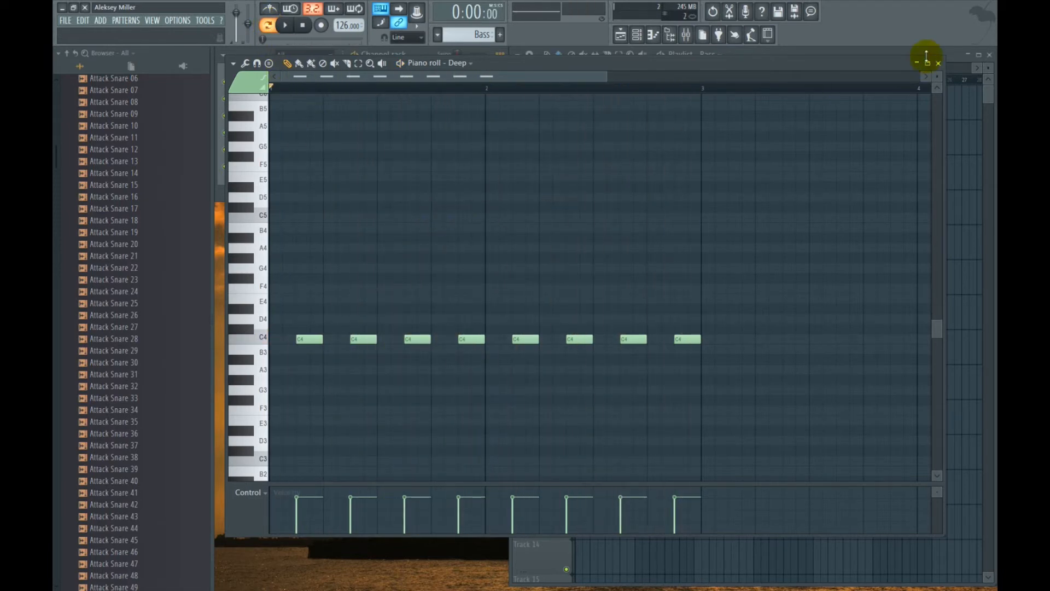
left_click(939, 64)
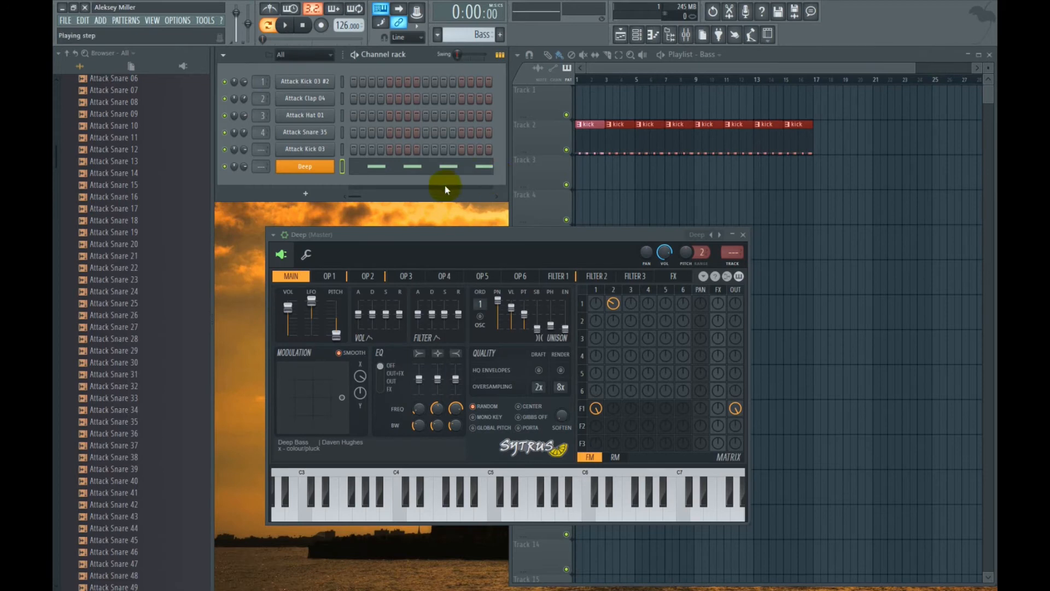
left_click_drag(580, 170, 776, 174)
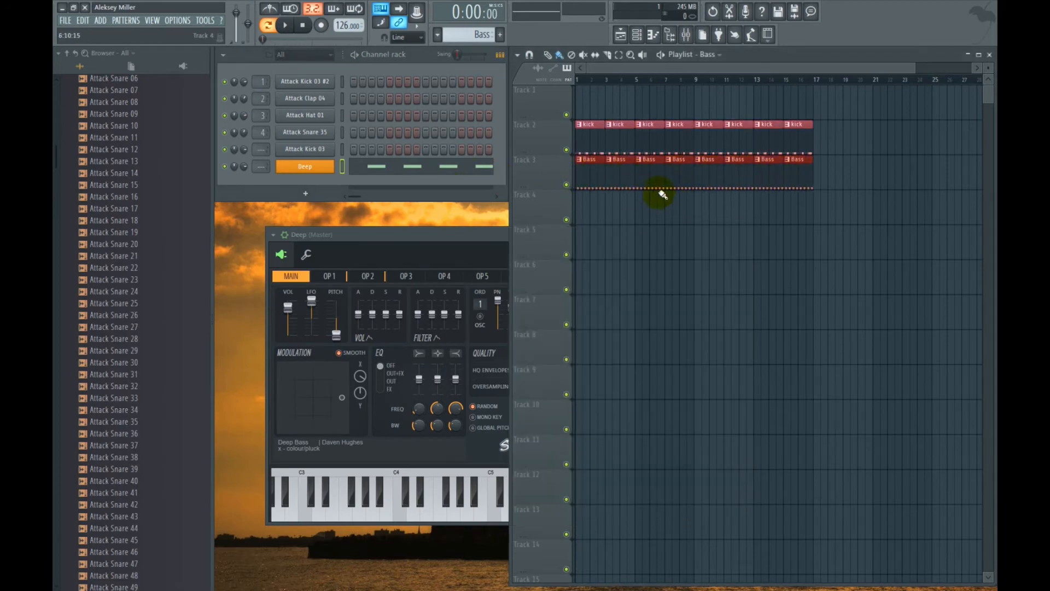
Add a new pattern and name it Synth using the preset name list
left_click(501, 36)
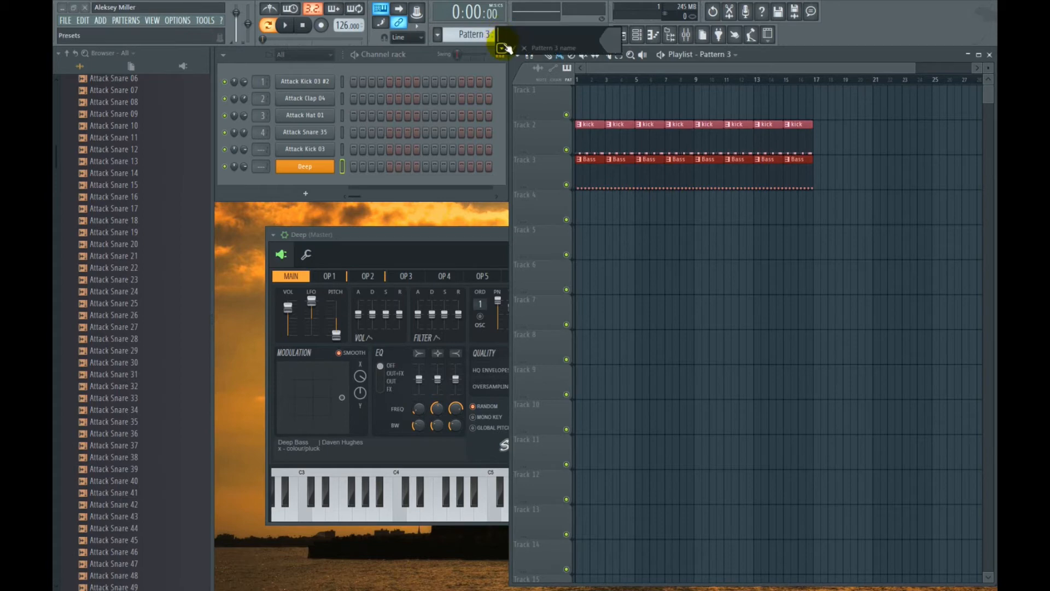
left_click(501, 48)
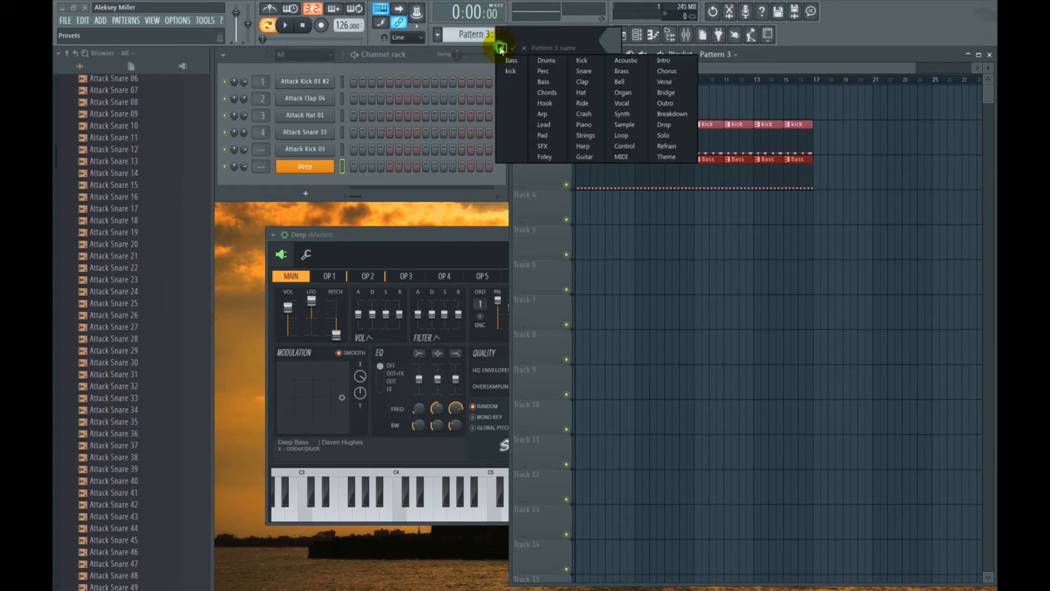
left_click(619, 116)
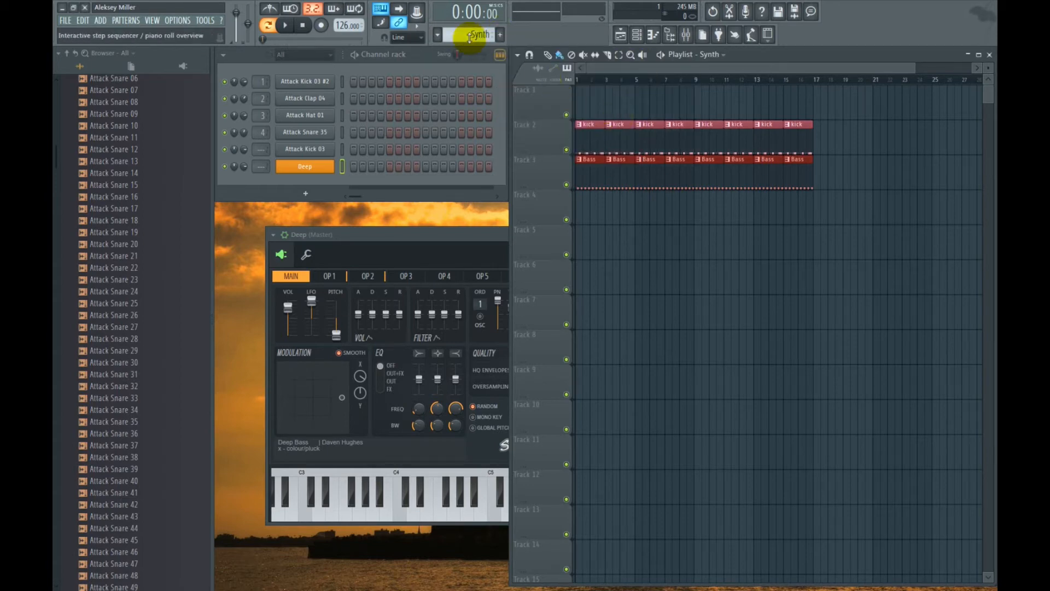
Add a PoiZone channel for the Synth pattern, reposition its window, and open its presets library
left_click(306, 194)
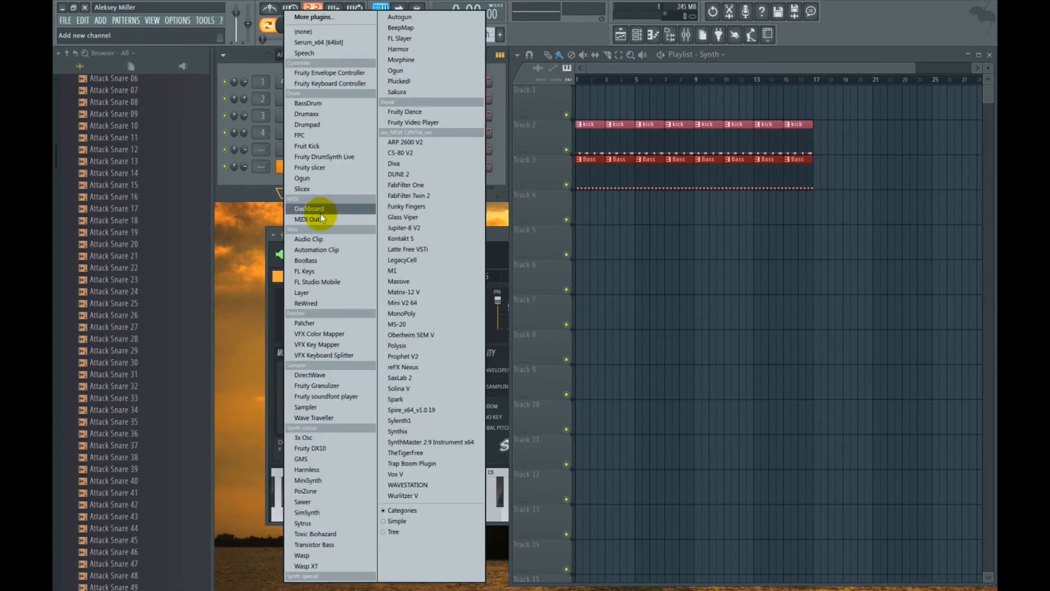
left_click(328, 495)
left_click_drag(399, 129, 439, 224)
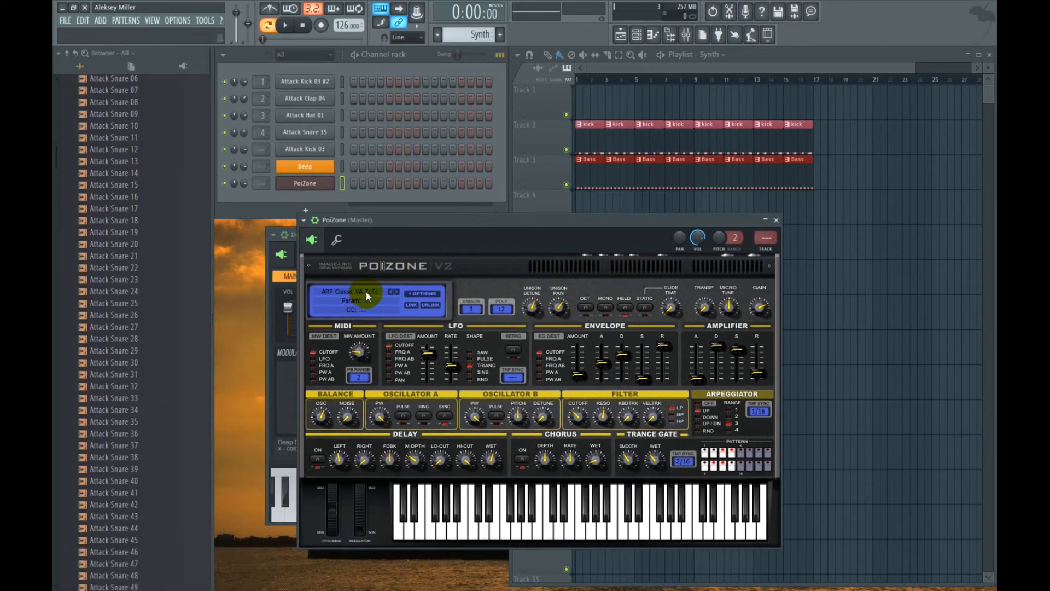
scroll(366, 295, "down", 1)
left_click(347, 296)
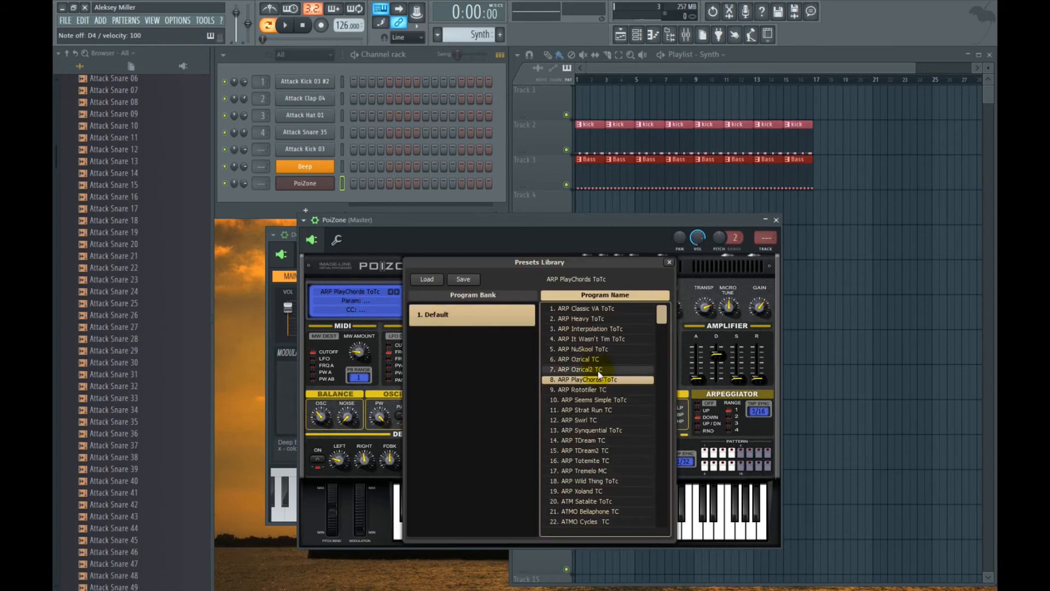
Audition a range of ARP, ATMO, BAS and GATE presets from PoiZone's default bank
left_click(601, 409)
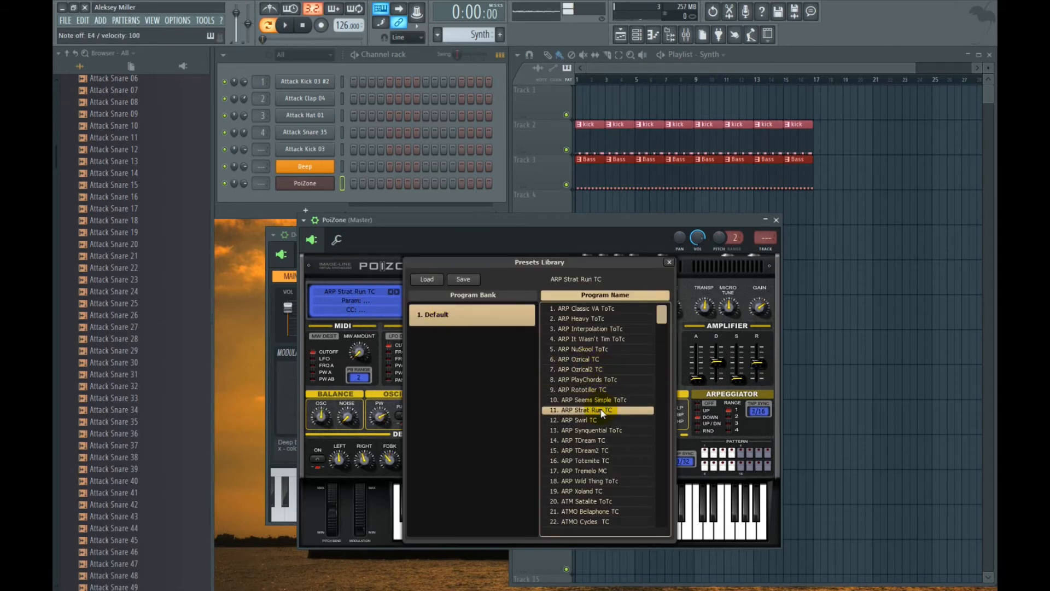
scroll(601, 411, "down", 3)
left_click(601, 410)
scroll(600, 431, "down", 5)
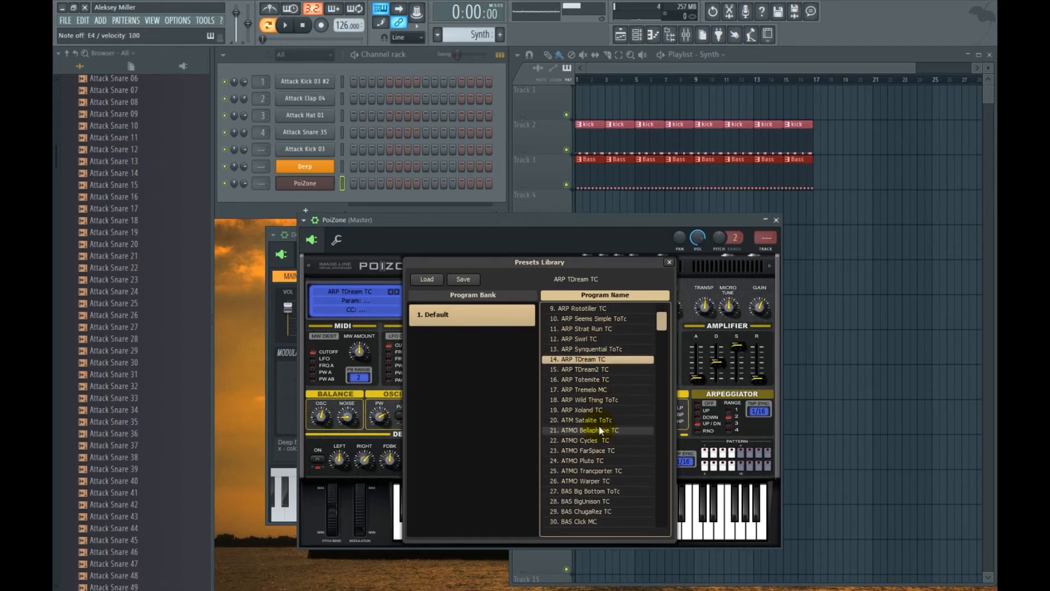
scroll(601, 430, "down", 2)
left_click(601, 430)
scroll(598, 457, "down", 3)
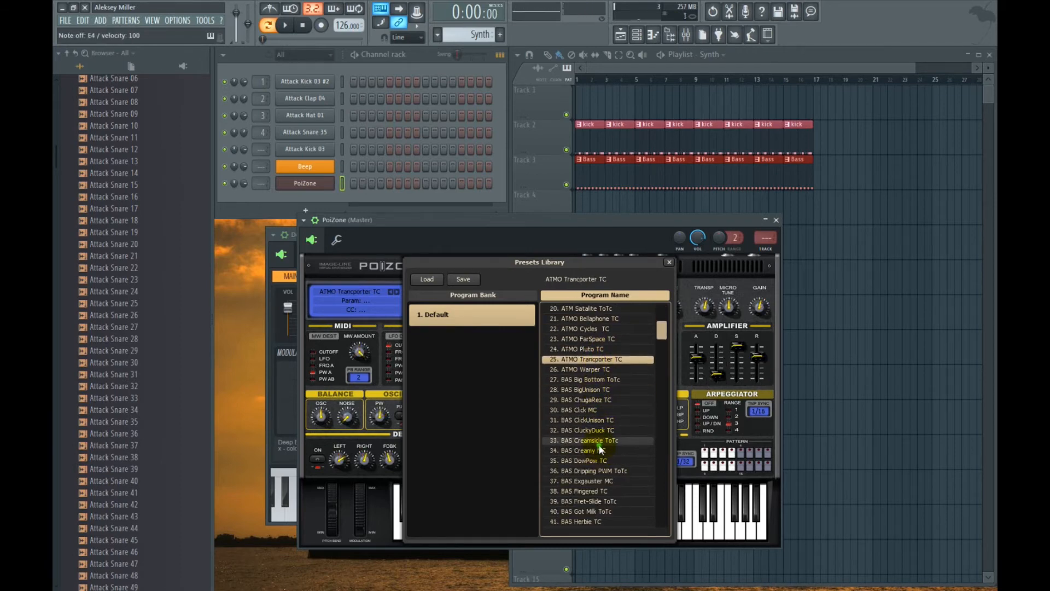
left_click(598, 451)
scroll(598, 450, "down", 3)
left_click(598, 449)
scroll(598, 446, "down", 3)
scroll(598, 446, "down", 10)
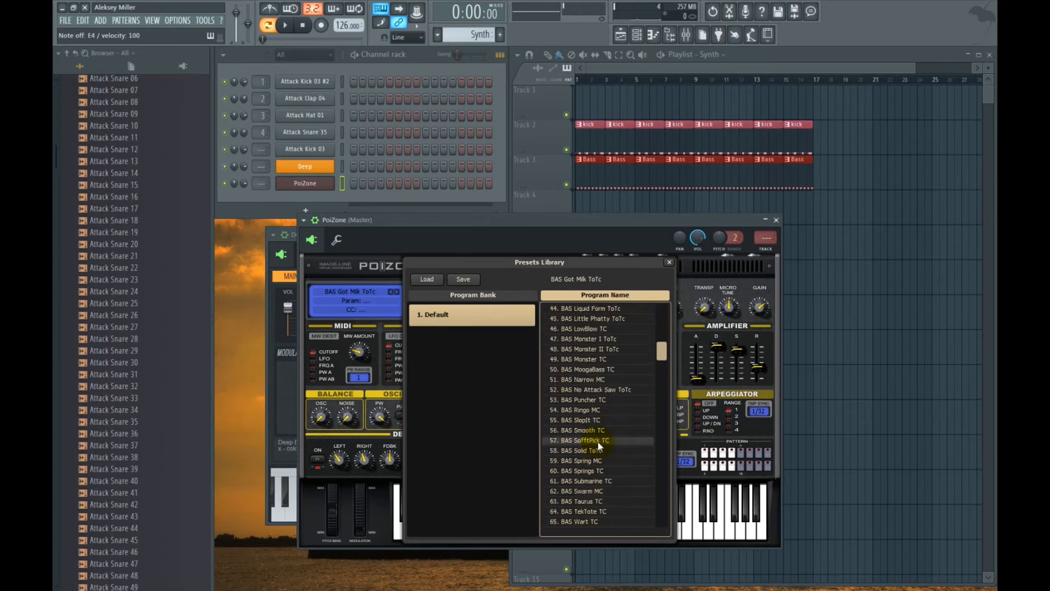
left_click(596, 430)
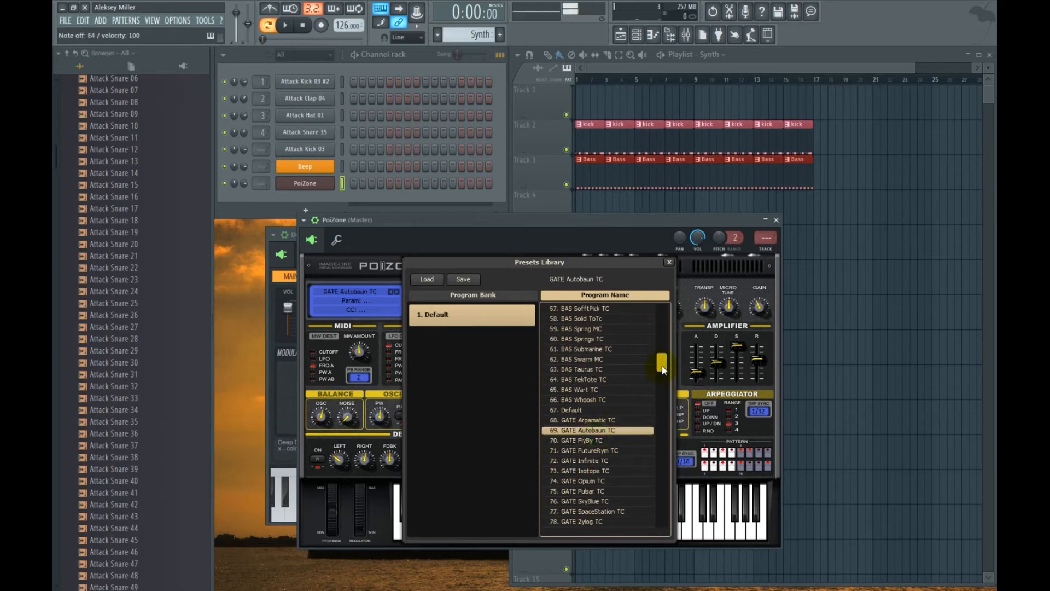
Try several RYM presets, load RYM RocketLaunch MC into PoiZone, and close the presets library
left_click_drag(664, 369, 647, 482)
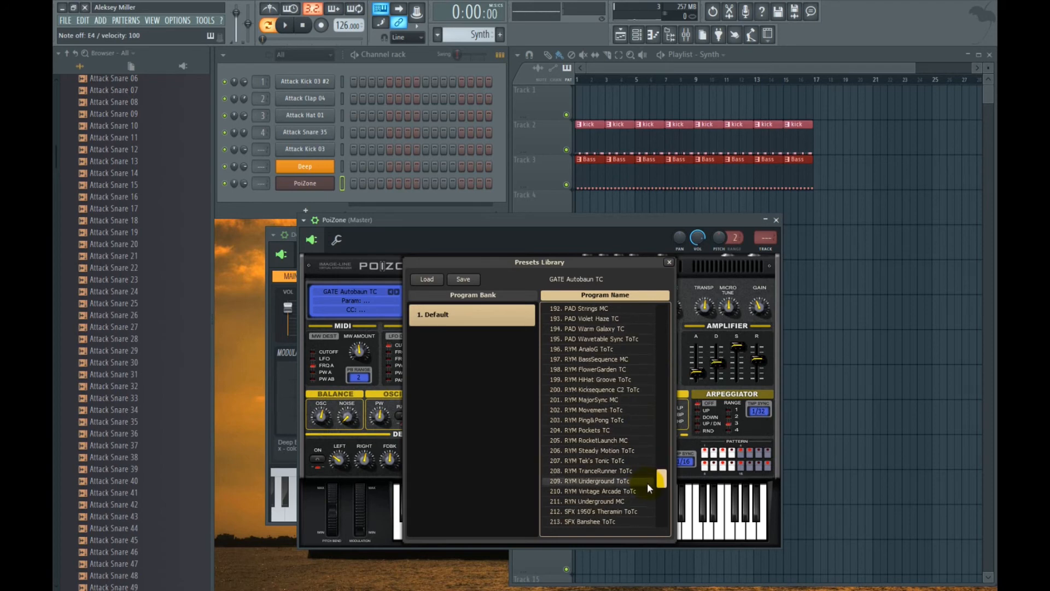
left_click(594, 409)
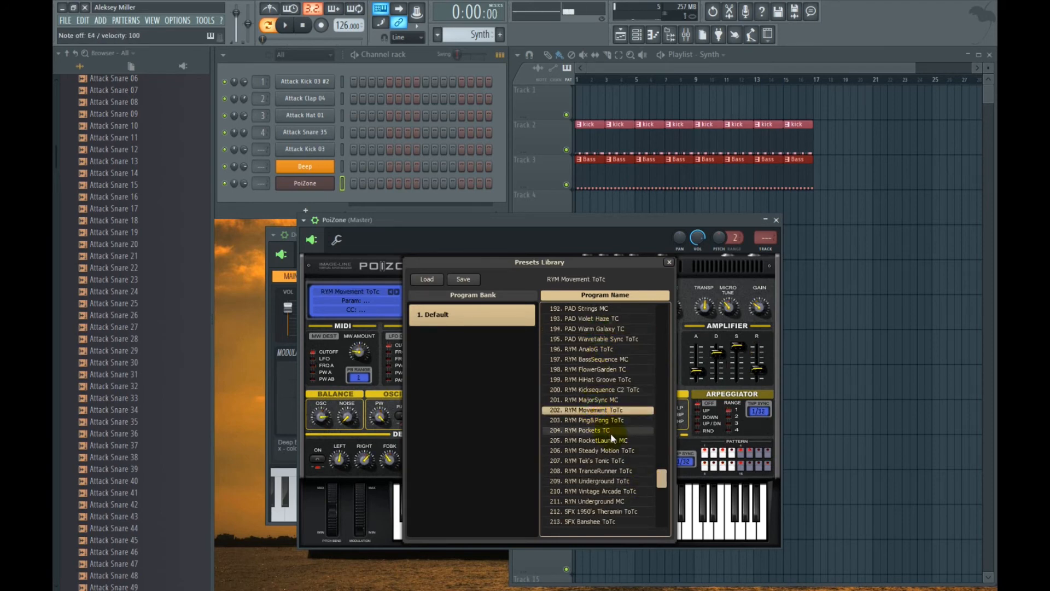
left_click(610, 432)
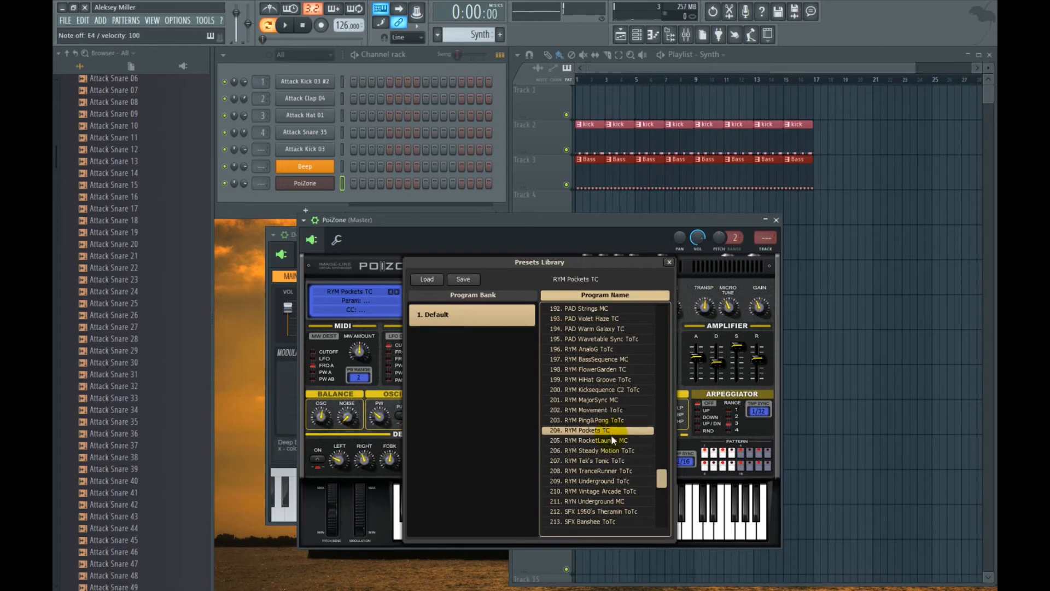
left_click(612, 440)
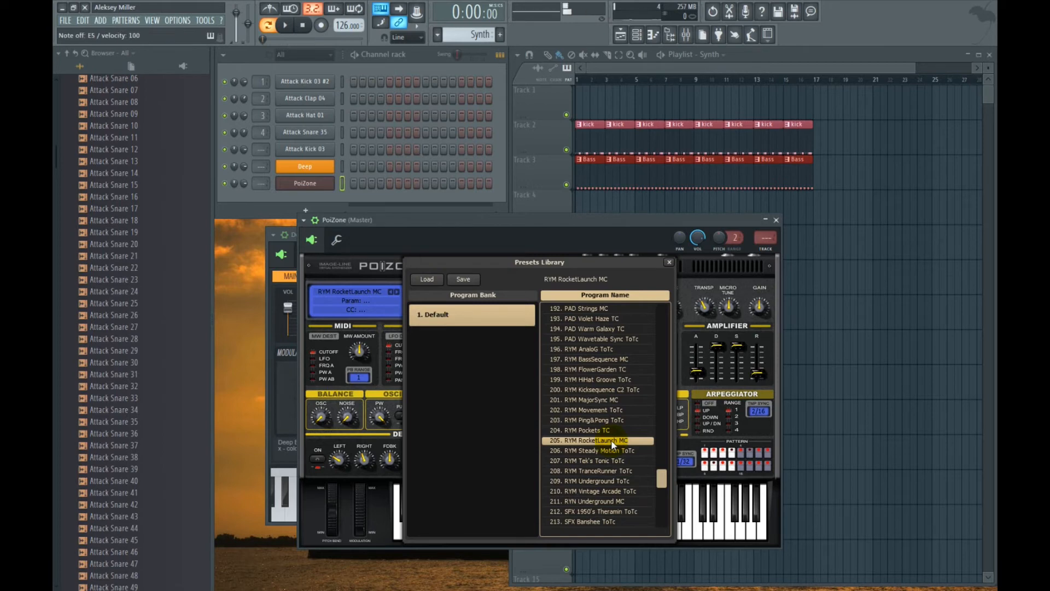
left_click(670, 261)
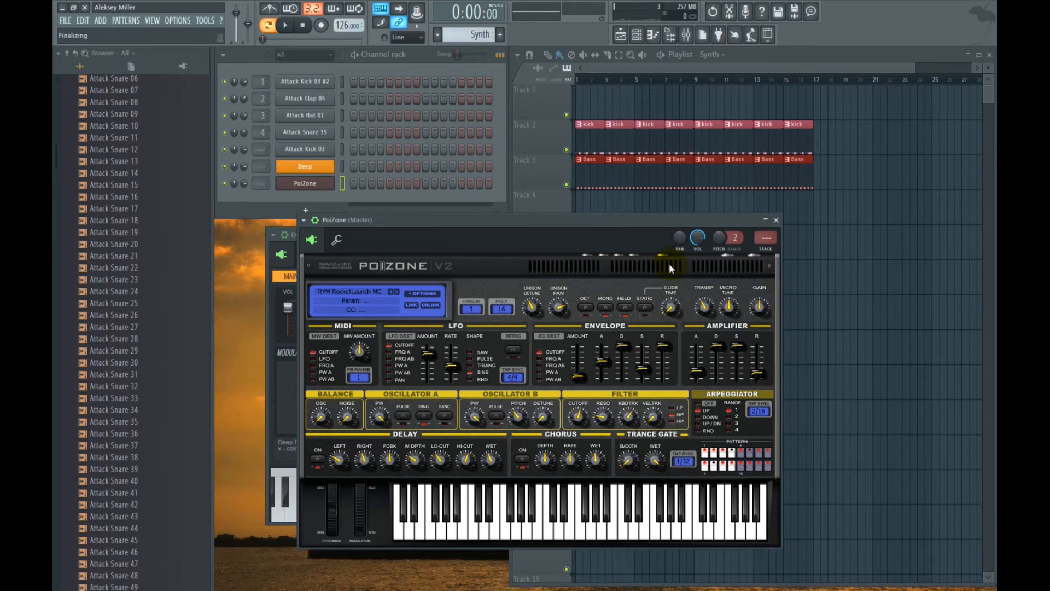
Open the PoiZone channel's piano roll and draw half-beat C5 notes on beats 1 and 3 of bars 1 and 2
right_click(320, 183)
left_click(365, 181)
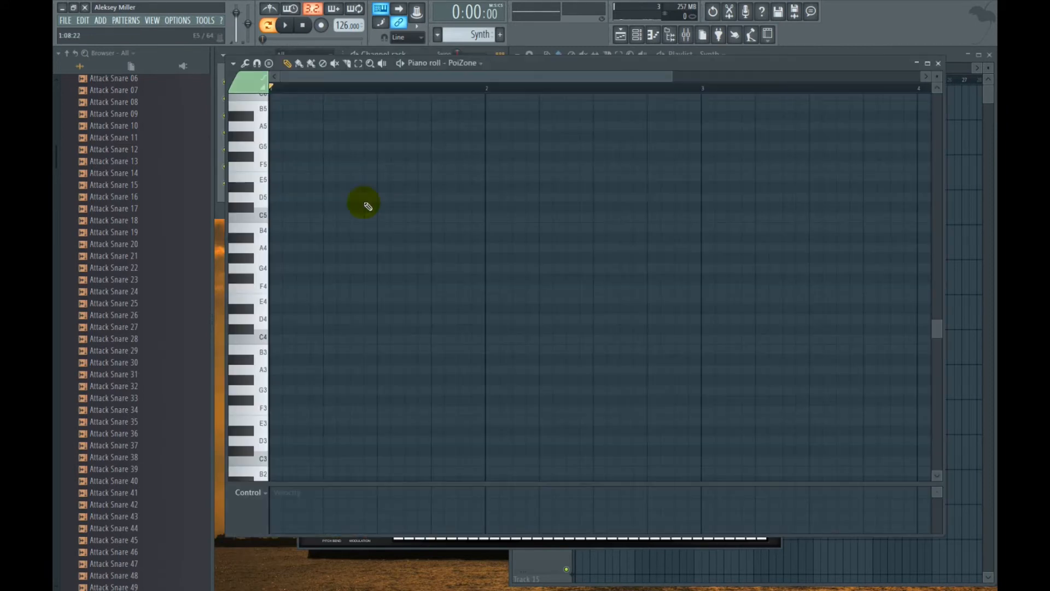
left_click(257, 197)
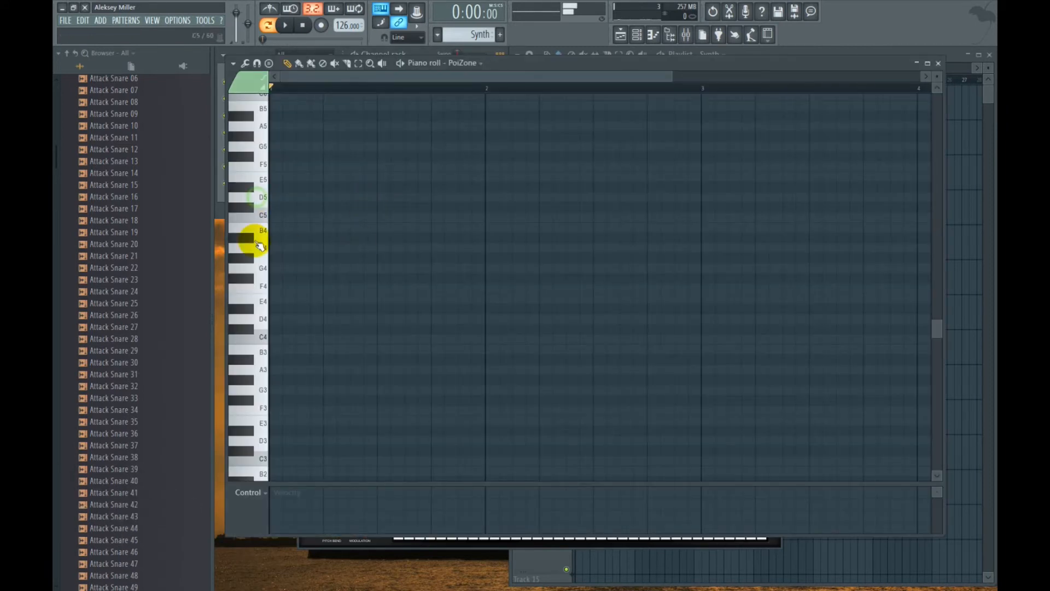
left_click(301, 218)
left_click(390, 218)
left_click(497, 217)
left_click(604, 218)
scroll(382, 218, "down", 2)
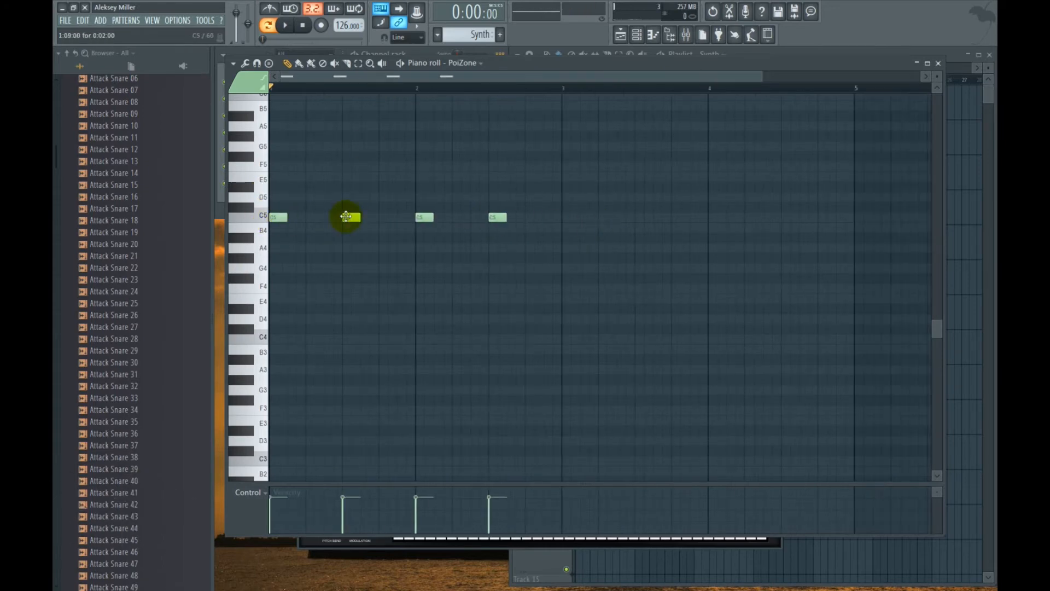
Rework the C5 line into a one-beat note on beat 1 and a half-beat note at beat 3.5 in each of four bars
left_click_drag(286, 217, 305, 217)
right_click(353, 217)
left_click_drag(433, 217, 451, 217)
left_click(495, 218)
right_click(494, 218)
left_click(368, 218)
left_click(513, 218)
left_click(622, 217)
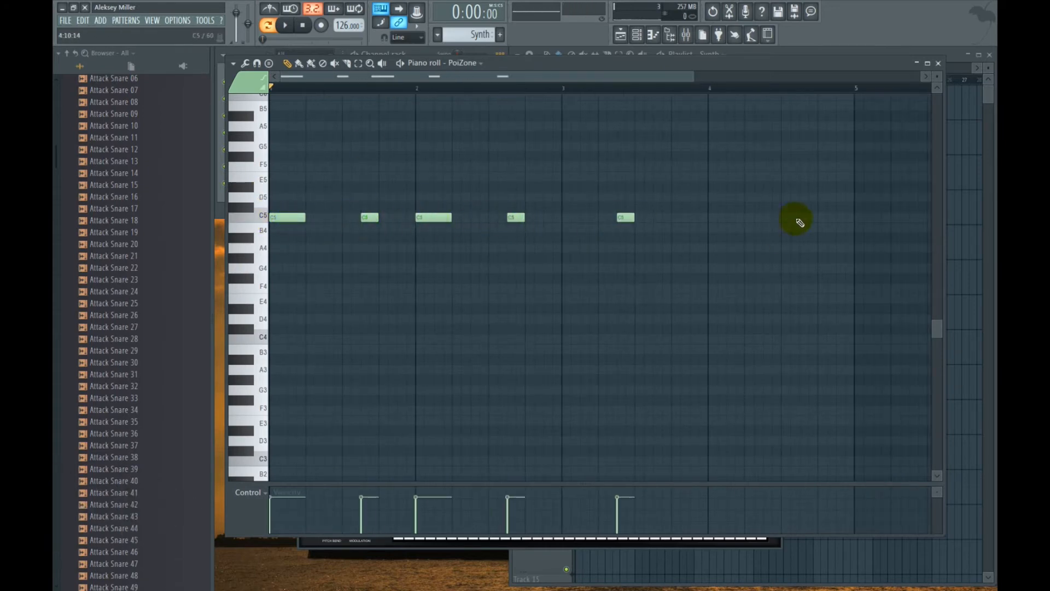
left_click(802, 218)
left_click(656, 218)
right_click(627, 219)
left_click(566, 218)
left_click_drag(579, 218, 597, 219)
Draw a quarter-beat G#5 note on beat 3 of each of the four bars
mouse_move(340, 187)
left_mouse_down()
mouse_move(315, 187)
mouse_move(347, 197)
left_mouse_up()
key("space")
key("space")
left_click(491, 197)
left_click(638, 196)
left_click(781, 197)
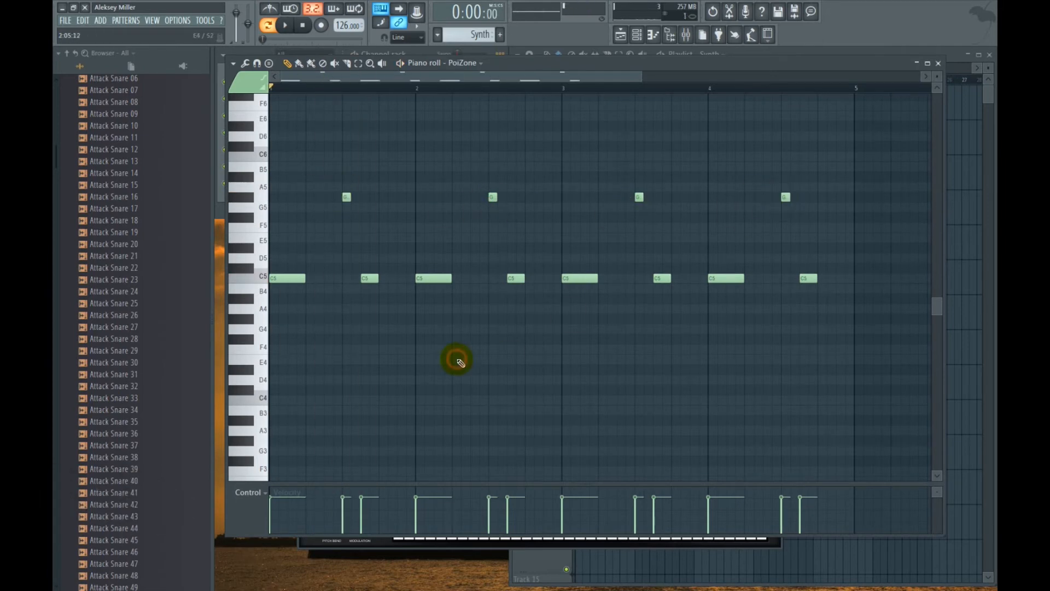
Draw C4 notes at beat 2.5 of bars 2 and 4, a quarter beat long in bar 2 and a half beat in bar 4
left_click(475, 400)
left_click(768, 400)
left_click_drag(771, 401, 780, 401)
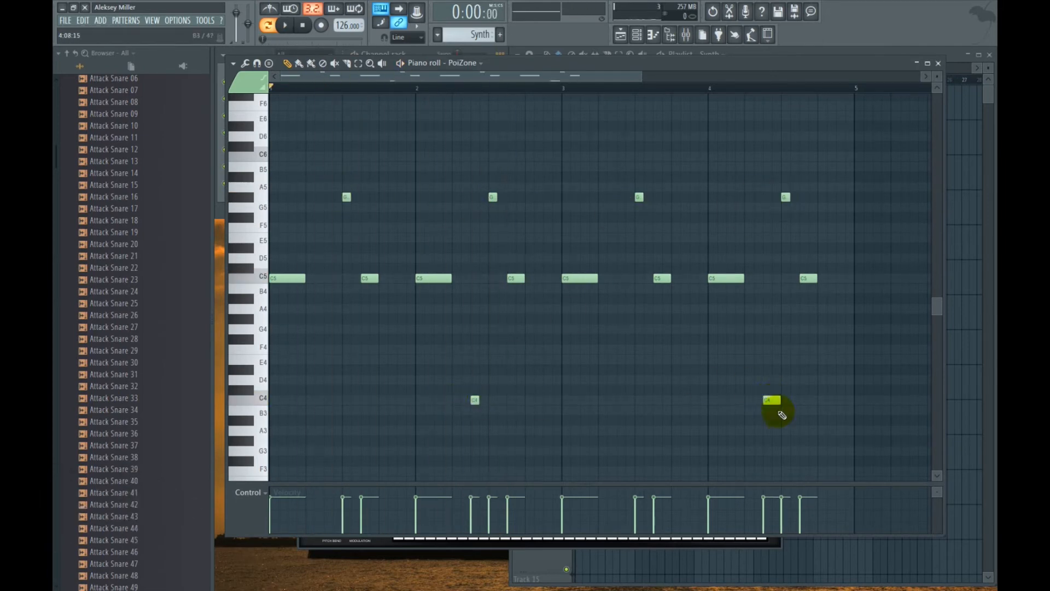
End bar 4 with a half-beat C6 at beat 3.5, a quarter-beat D6 on beat 4 and a half-beat B5 at beat 4.5
left_click(846, 401)
left_click(826, 401)
left_click_drag(846, 400, 844, 167)
key("space")
left_click_drag(826, 401, 827, 140)
key("space")
left_click(825, 137)
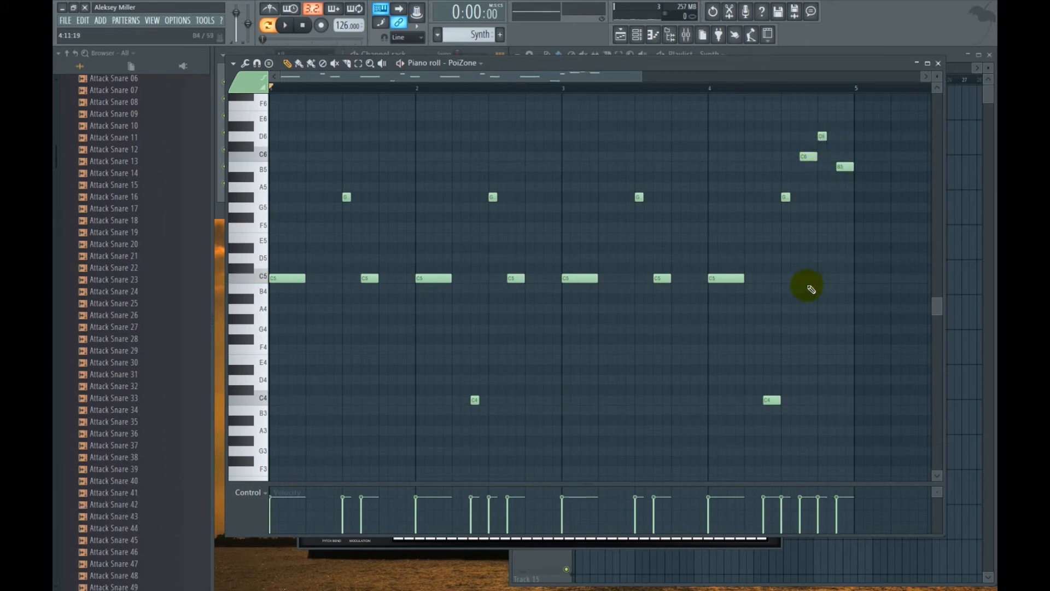
Play the Synth pattern, close the piano roll, and place Synth clips on Track 4 from bar 1 through bar 16
key("space")
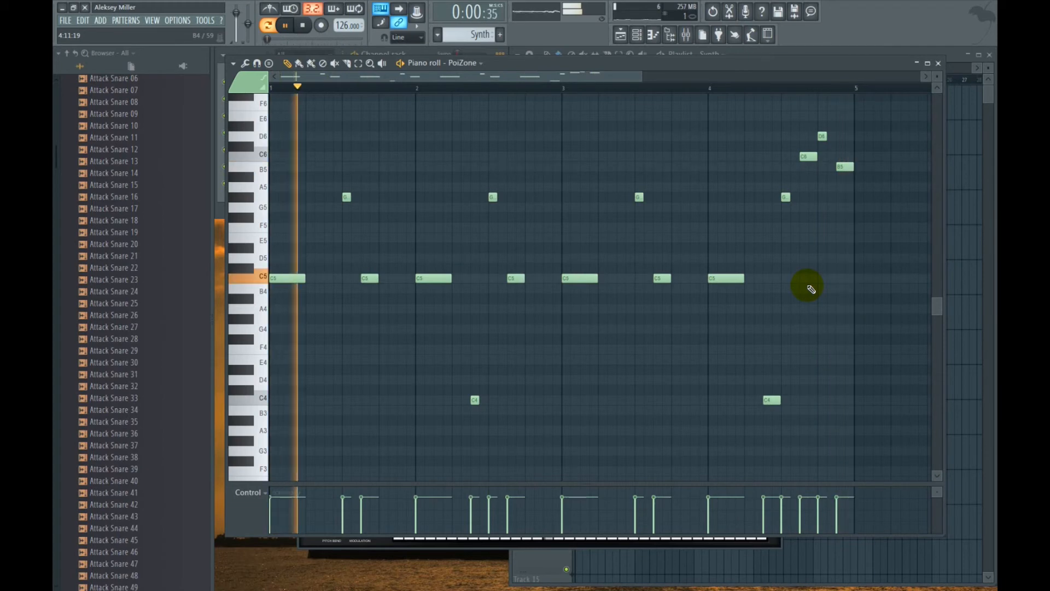
key("space")
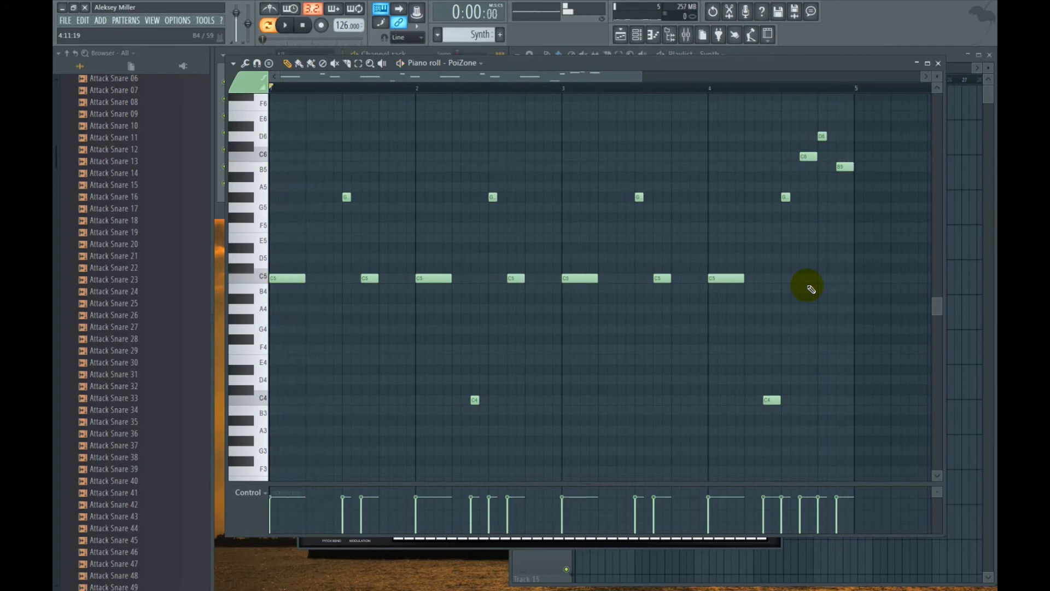
left_click(938, 64)
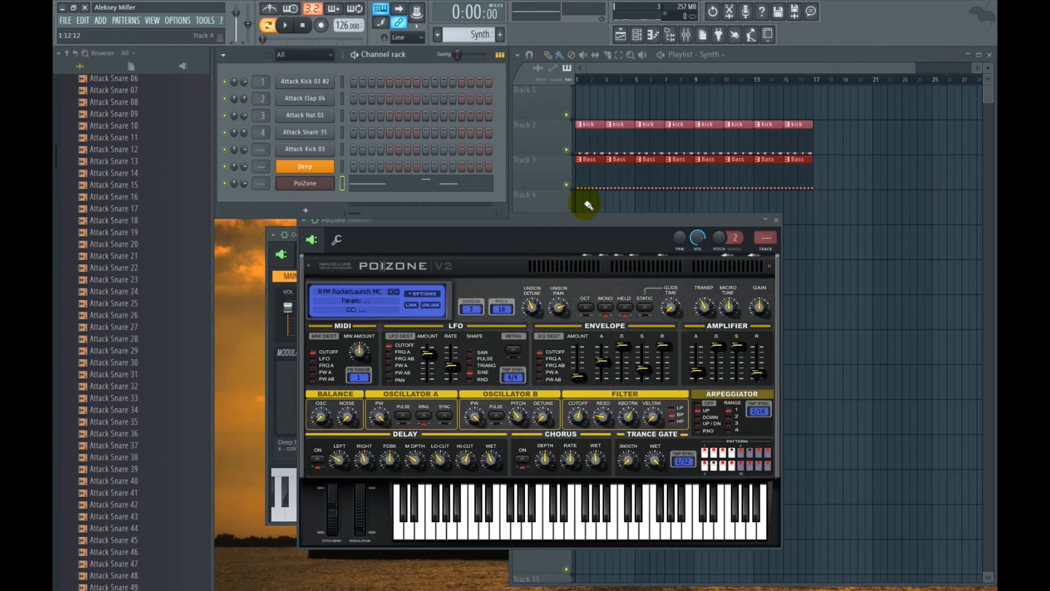
mouse_move(584, 203)
left_mouse_down()
mouse_move(789, 204)
mouse_move(776, 207)
left_mouse_up()
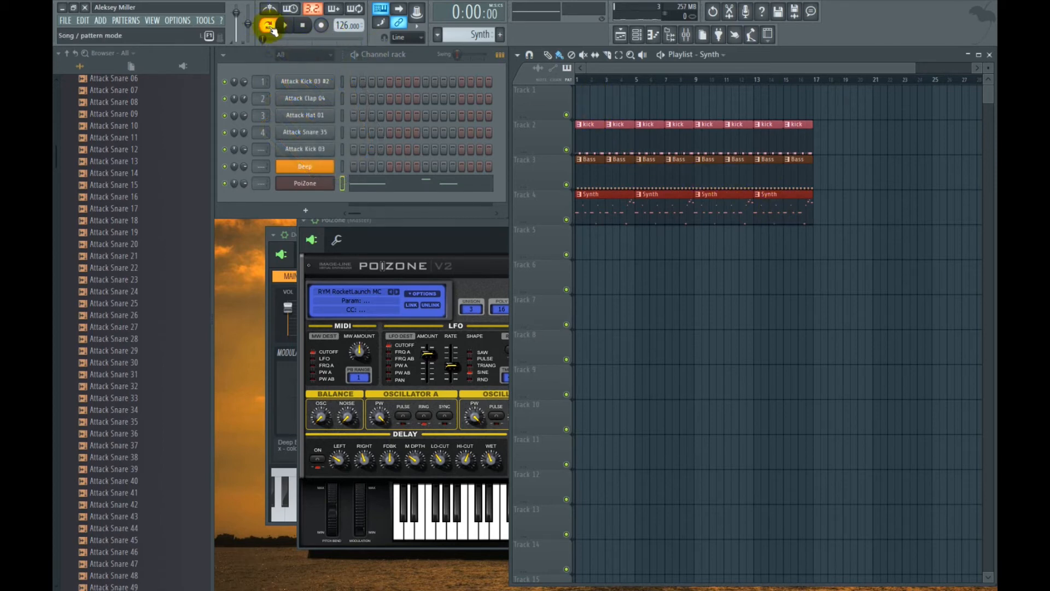
Play the playlist arrangement while adjusting the Deep and PoiZone channel volumes, bringing PoiZone to about 59%
key("space")
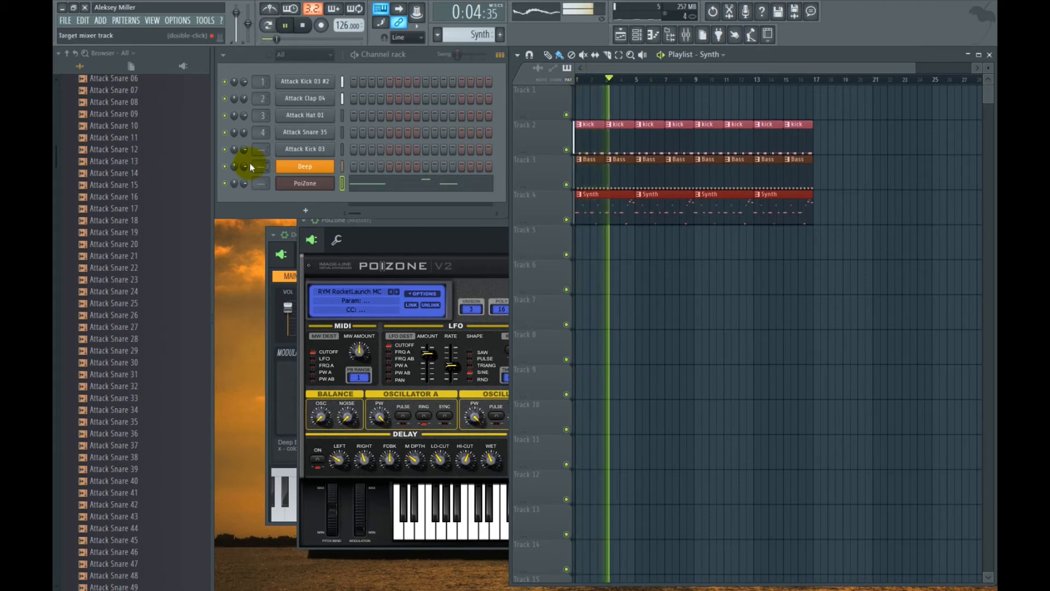
mouse_move(245, 165)
left_mouse_down()
mouse_move(245, 192)
mouse_move(244, 181)
left_mouse_up()
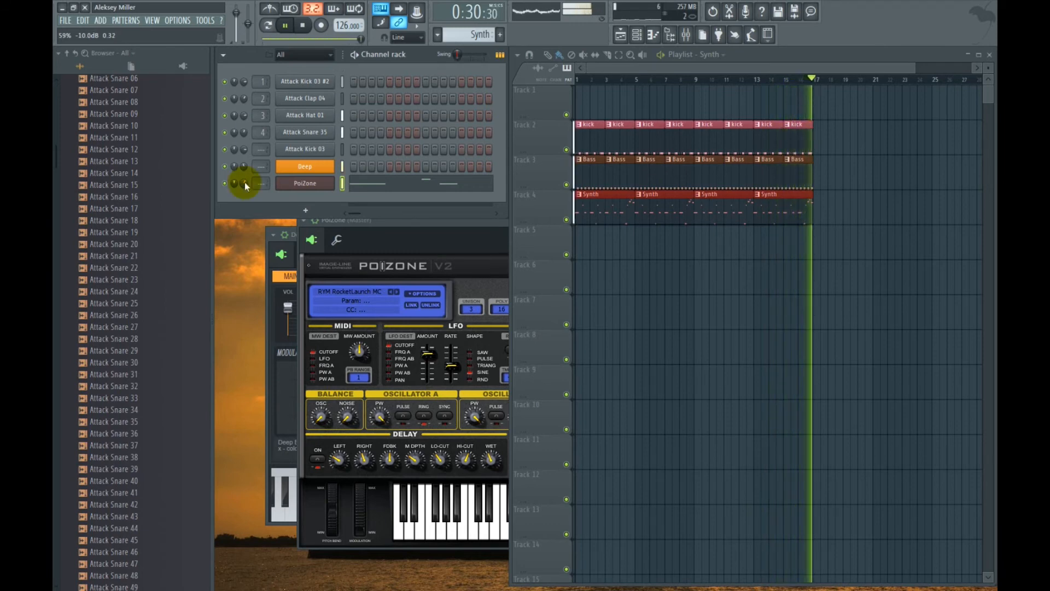
key("space")
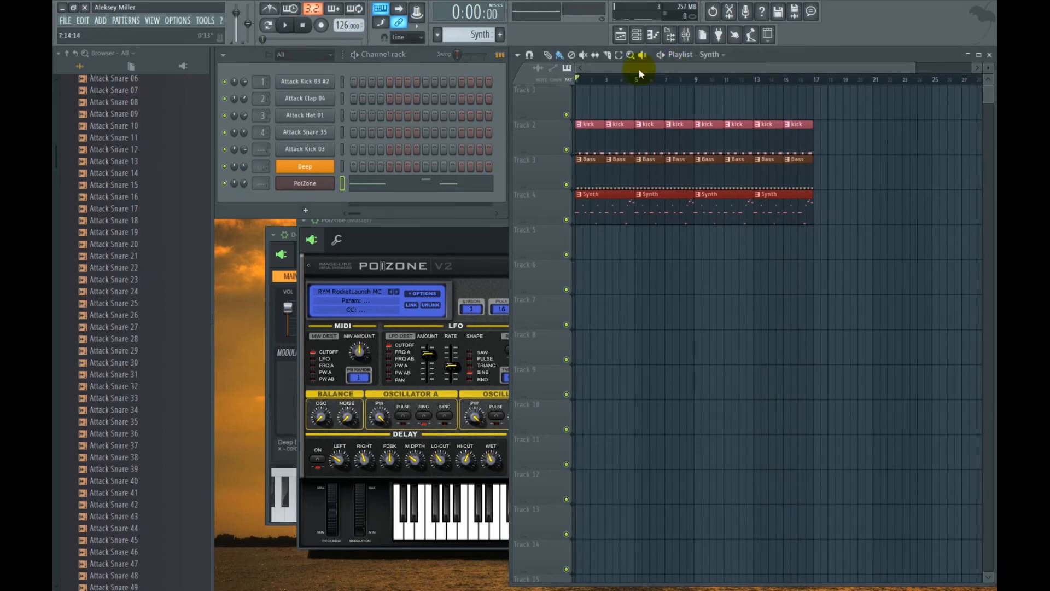
Delete the Bass clips from bars 1 to 4 and the Synth clips from bars 1 to 8
right_click(620, 167)
right_click(612, 201)
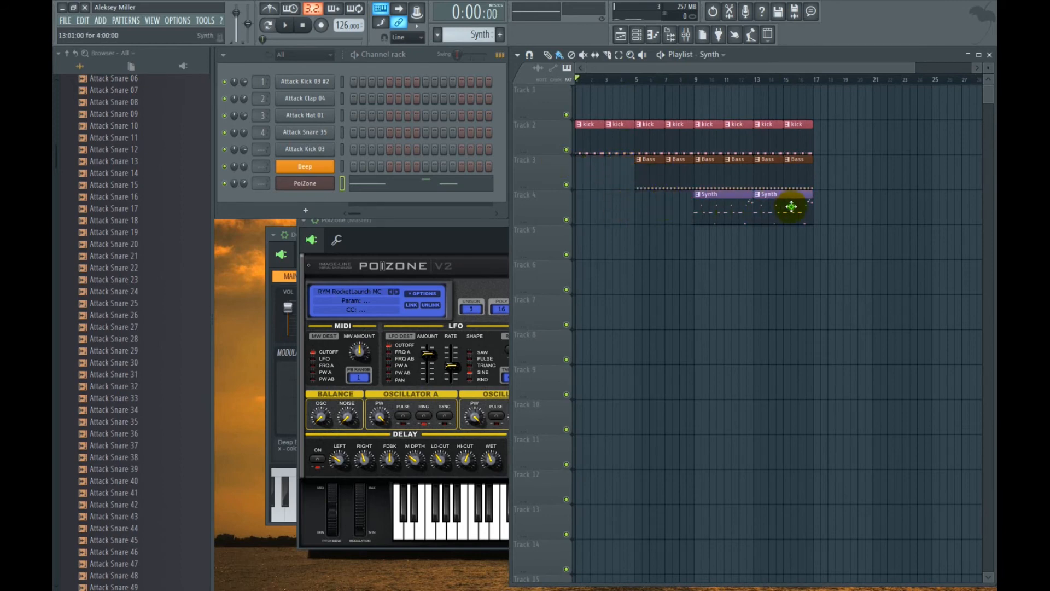
Extend the kick, Bass and Synth clips through bar 32, leaving kick and Bass gaps at bars 13–16 and 25–28 and starting Synth at bar 13
left_click_drag(821, 212, 939, 215)
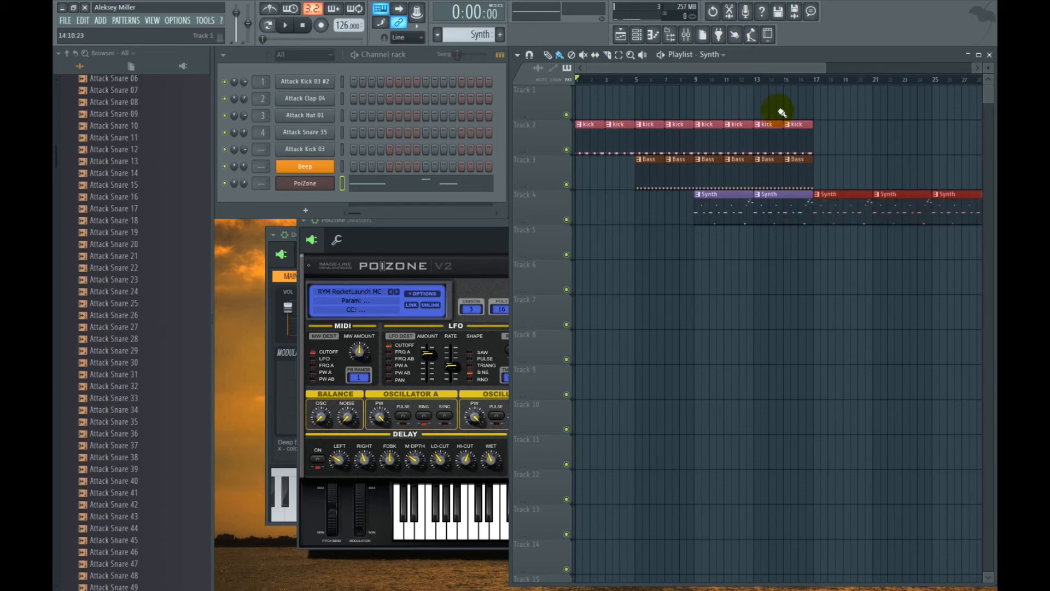
scroll(782, 113, "down", 2)
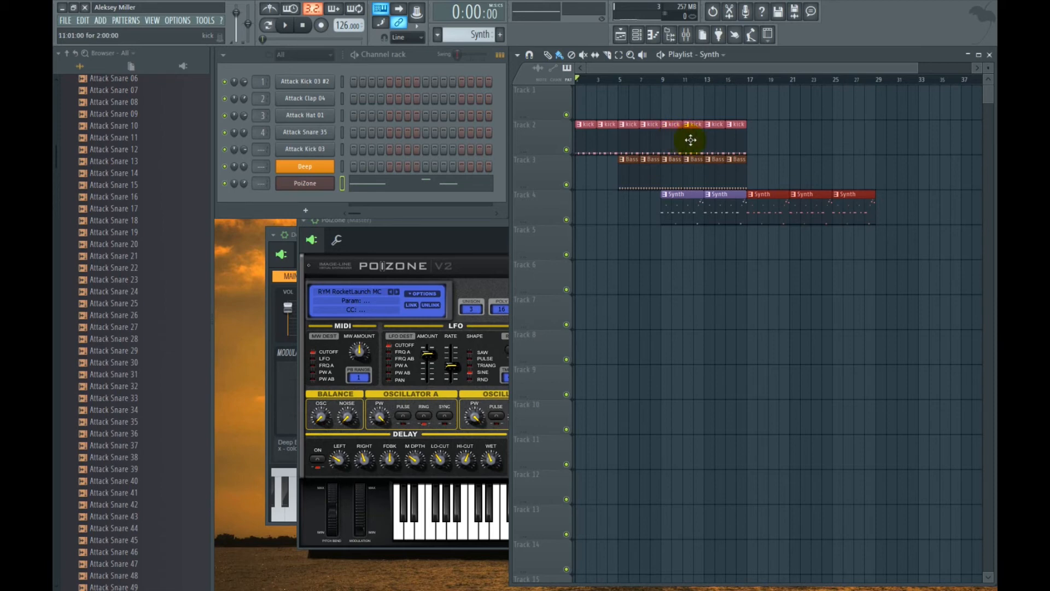
left_click_drag(737, 143, 863, 143)
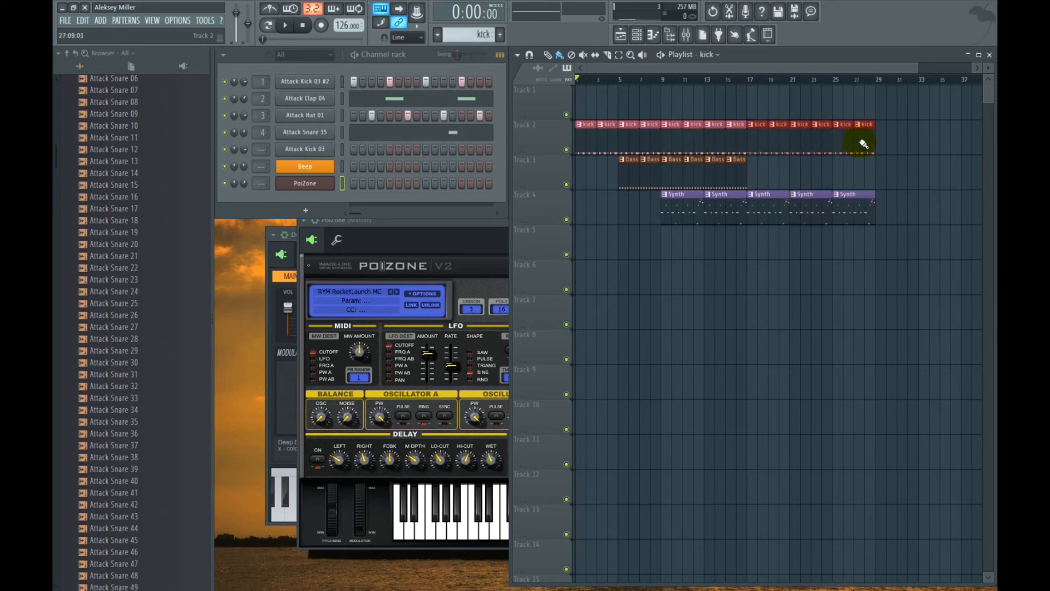
left_click_drag(870, 193, 881, 206)
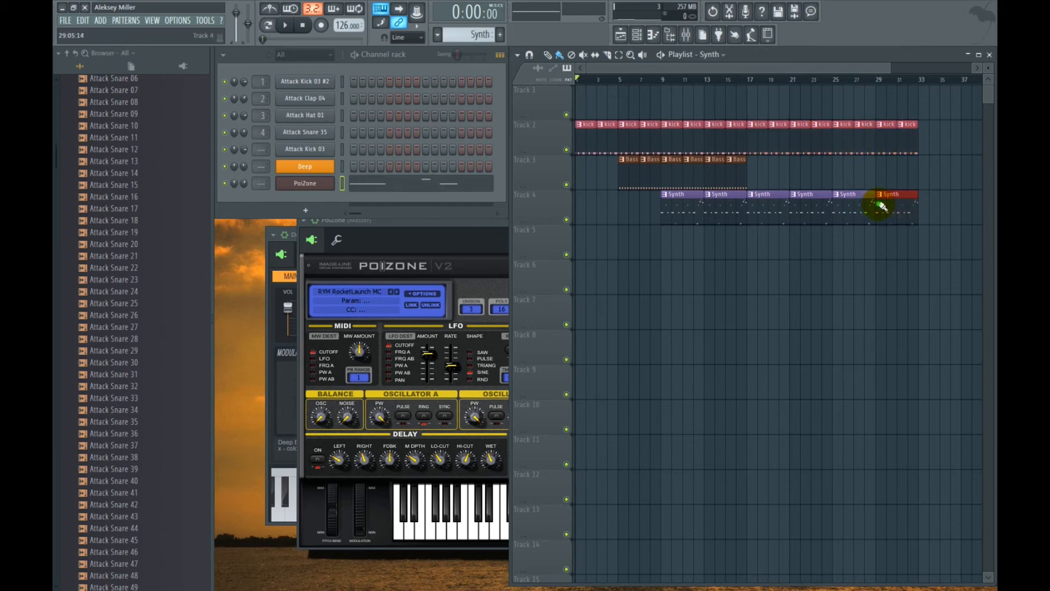
left_click_drag(745, 169, 906, 169)
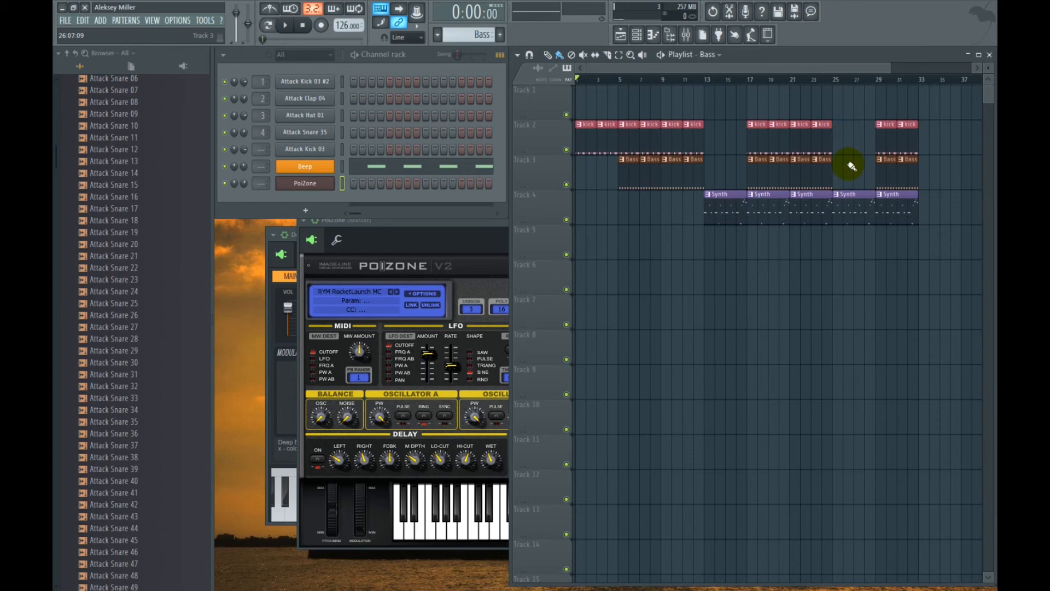
Add further kick, Bass and Synth clips on Tracks 2 to 4 to fill bars 33 through 36
left_click(914, 143)
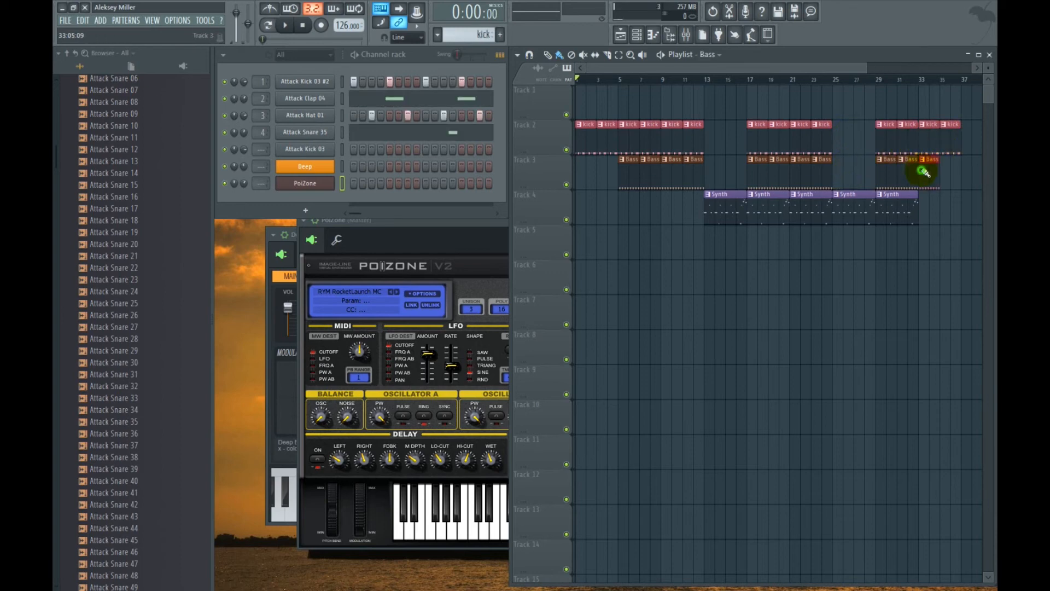
left_click(913, 202)
left_click(921, 203)
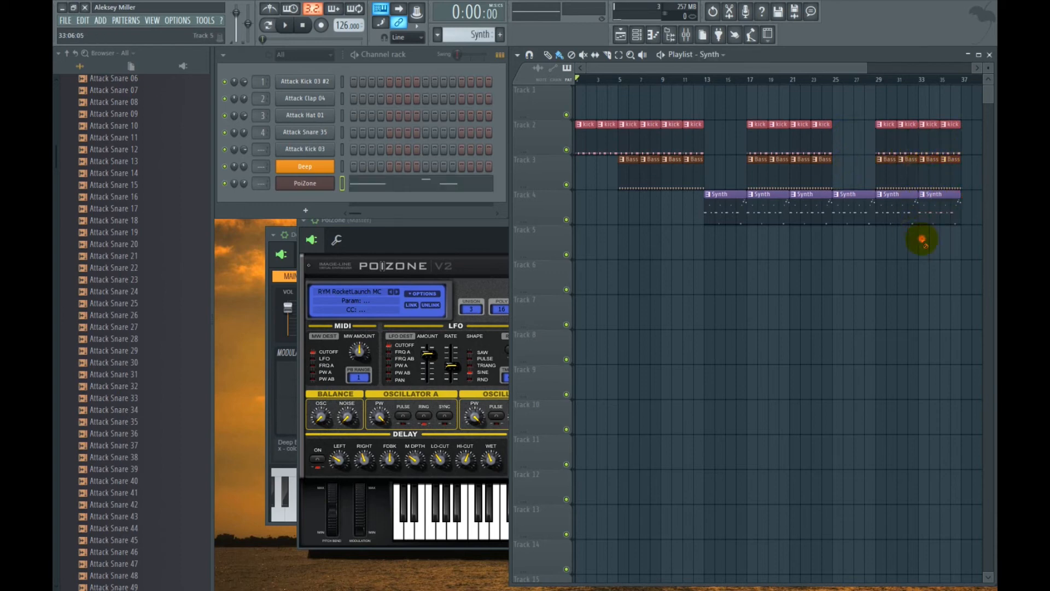
Add kick and Bass clips at bars 41 to 48 on Tracks 2 and 3, and extend the Synth clips on Track 4 through bar 48
scroll(772, 80, "down", 2)
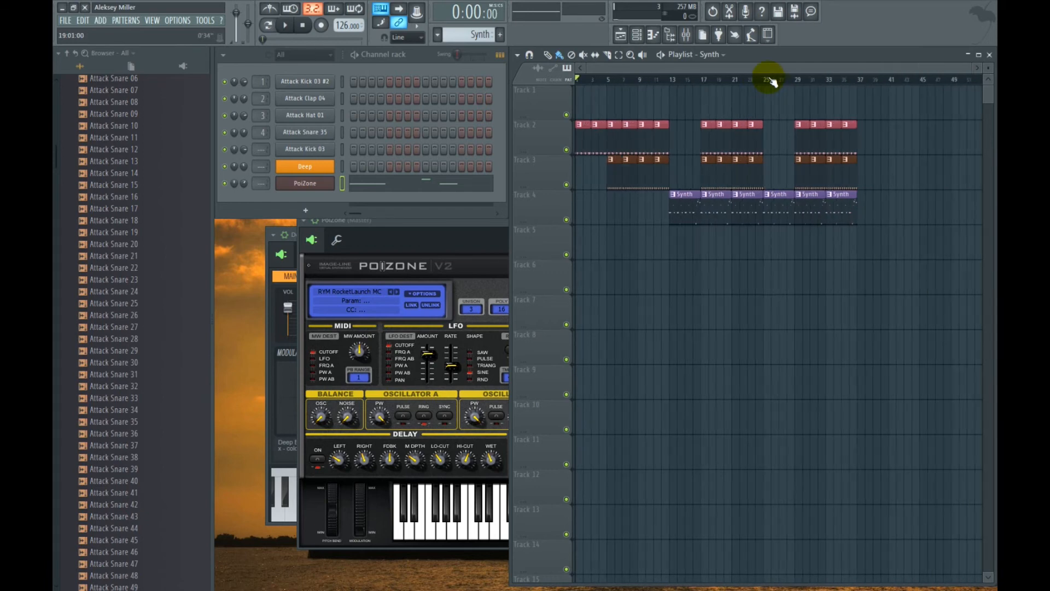
left_click(855, 167)
left_click(841, 207)
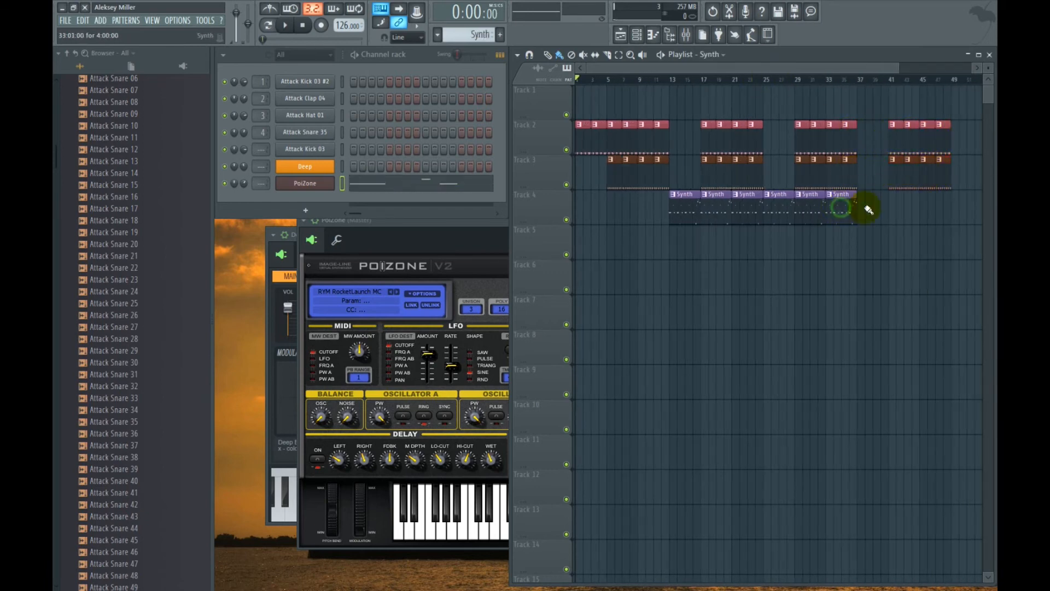
left_click_drag(884, 208, 922, 224)
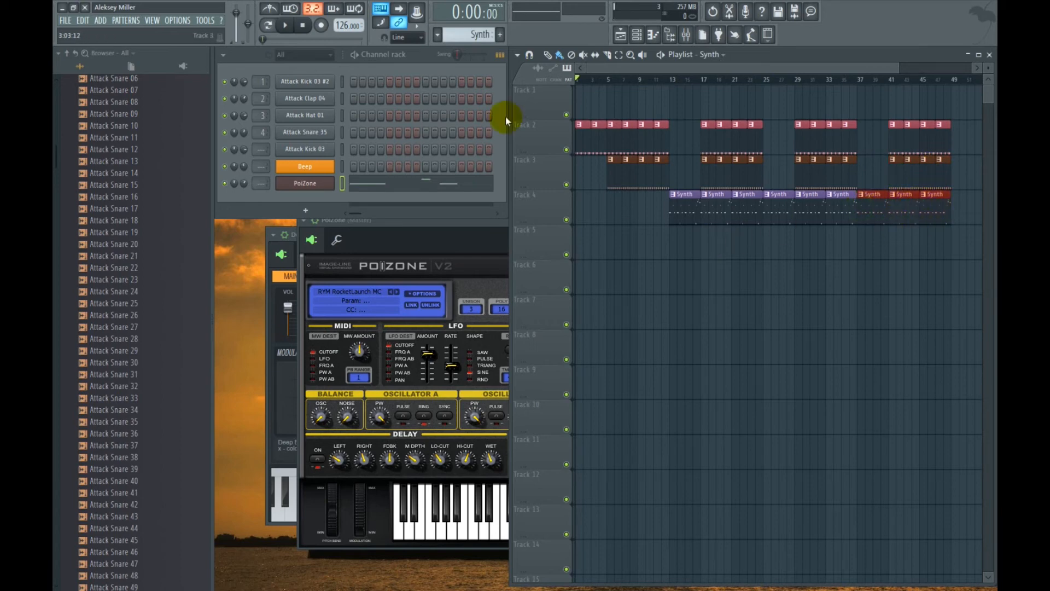
Try painting kick, Bass and Synth clips one after another on Track 6 from bar 5, removing the trial clips
left_click(440, 37)
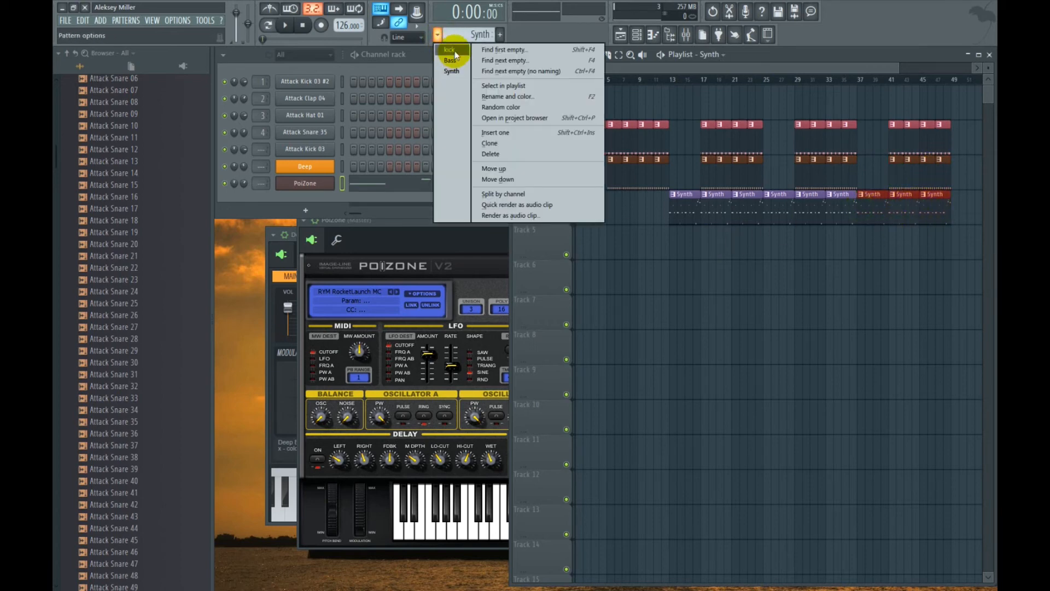
left_click(531, 151)
left_click(607, 280)
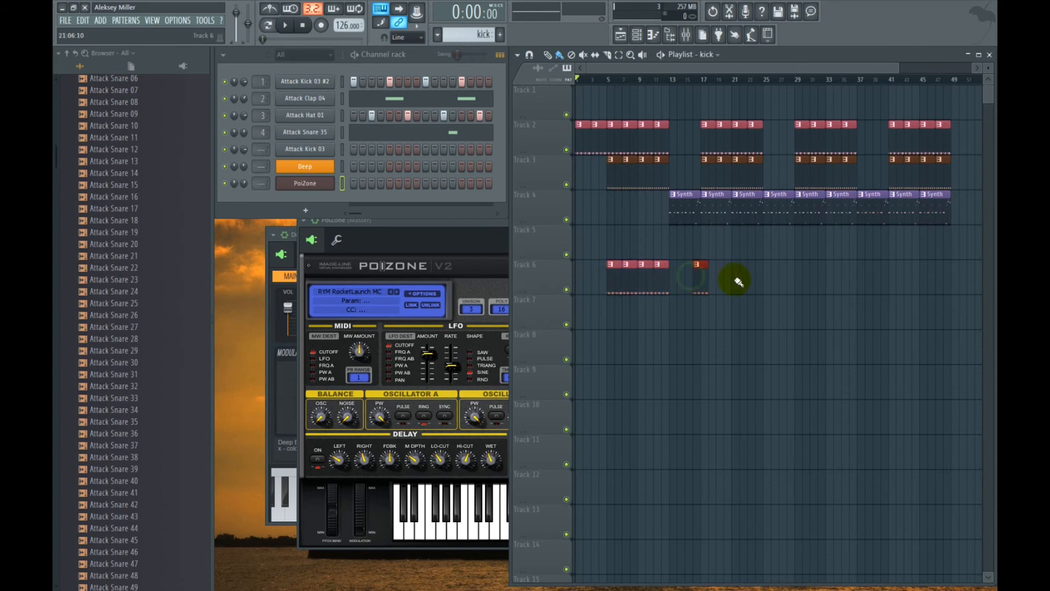
left_click(441, 36)
left_click(534, 159)
left_click_drag(605, 270, 748, 285)
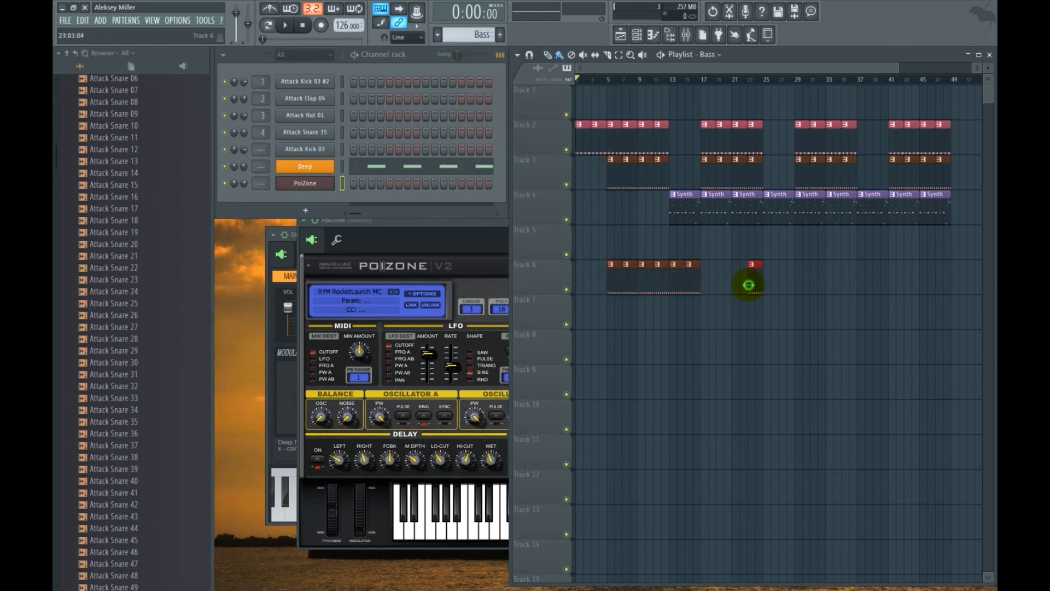
right_click(756, 285)
left_click(438, 37)
left_click(453, 68)
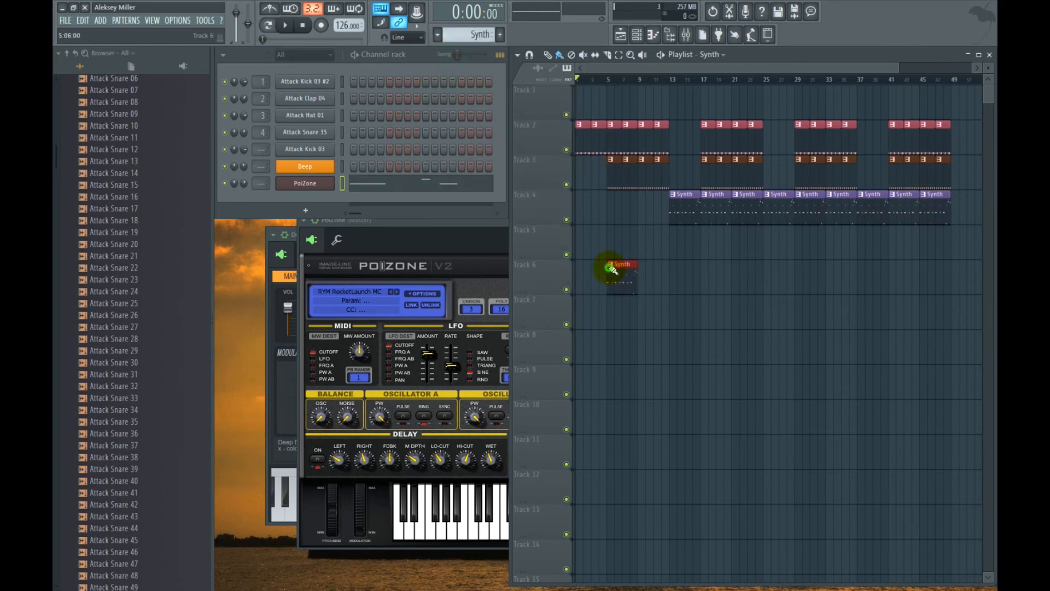
left_click_drag(610, 268, 733, 277)
right_click(760, 279)
Play the arrangement from the beginning while fine-tuning the Deep channel's volume, and stop playback
key("space")
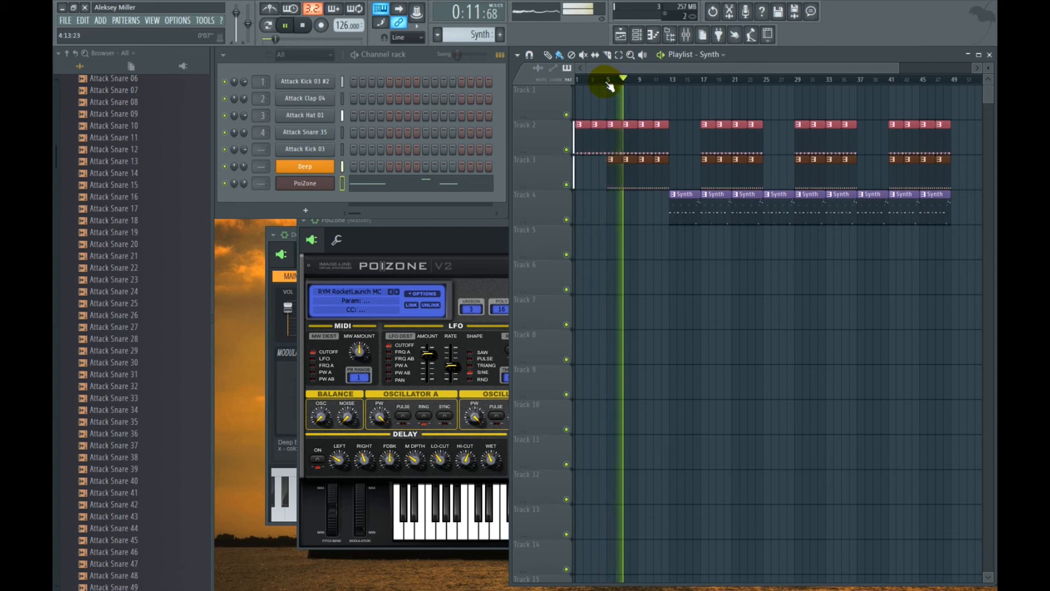
mouse_move(245, 166)
left_mouse_down()
mouse_move(244, 176)
mouse_move(245, 167)
left_mouse_up()
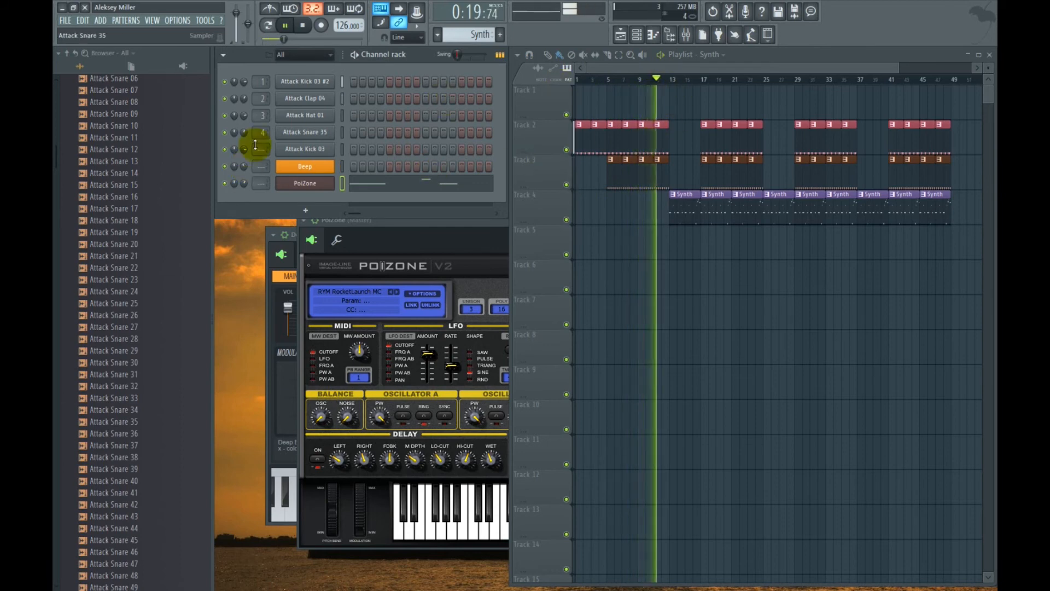
left_click_drag(241, 162, 245, 165)
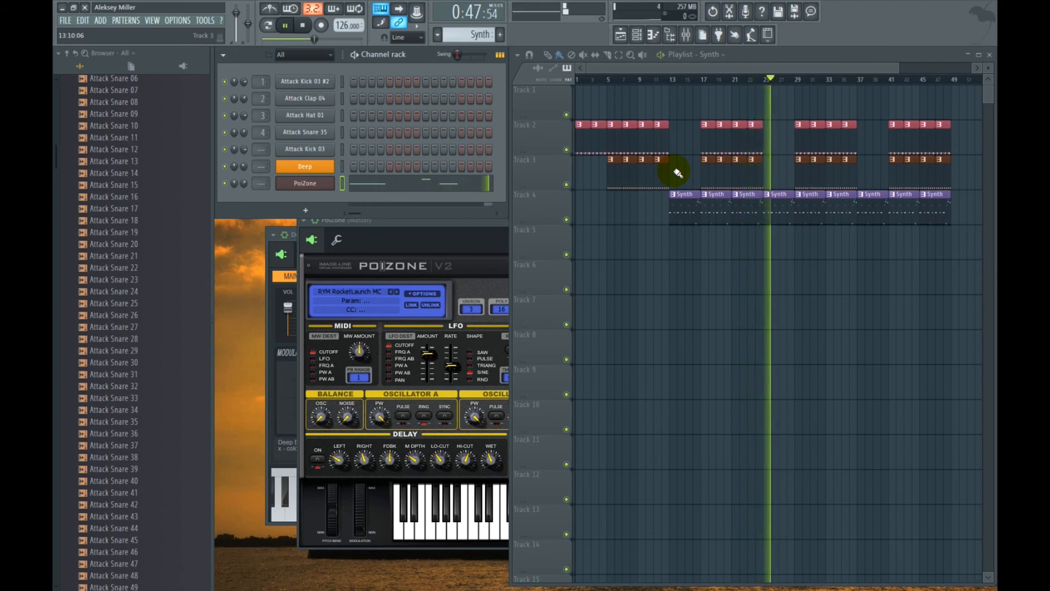
key("space")
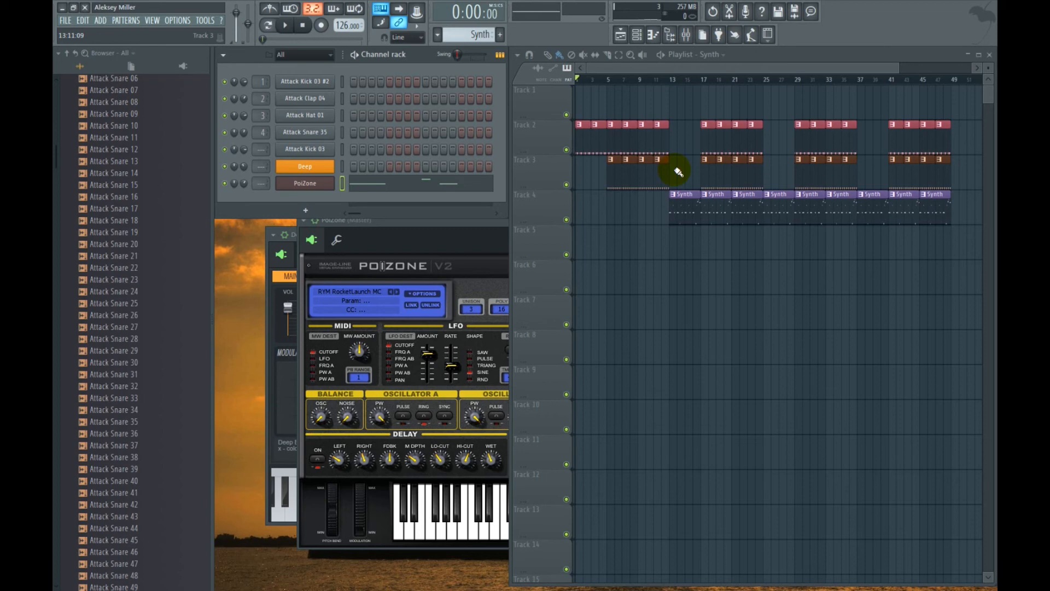
Save the project as мой шедевр.flp in the YOYTUBE music production folder on drive D
left_click(65, 22)
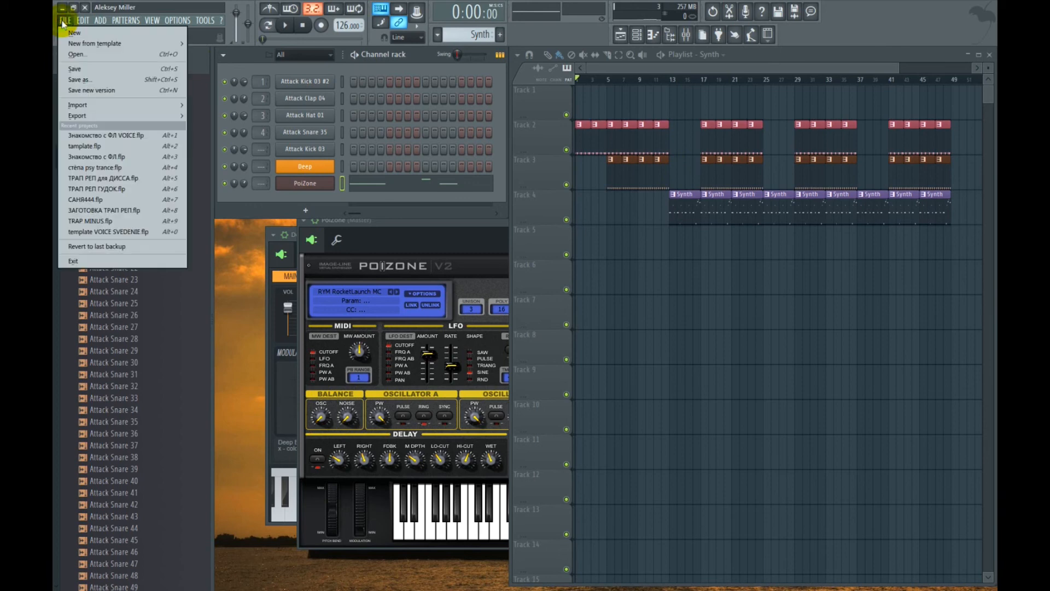
left_click(105, 81)
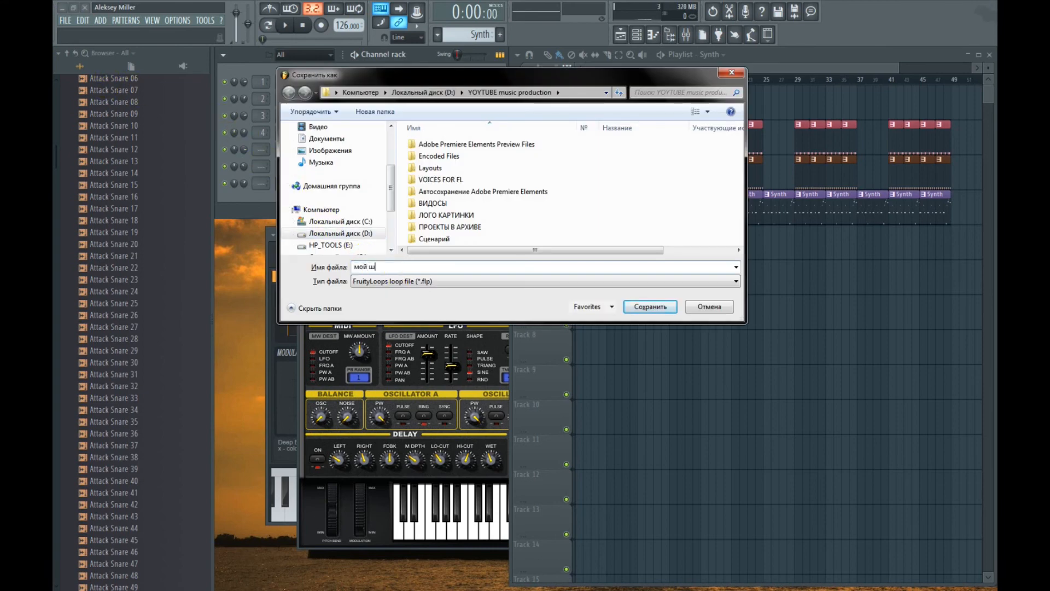
left_click(649, 308)
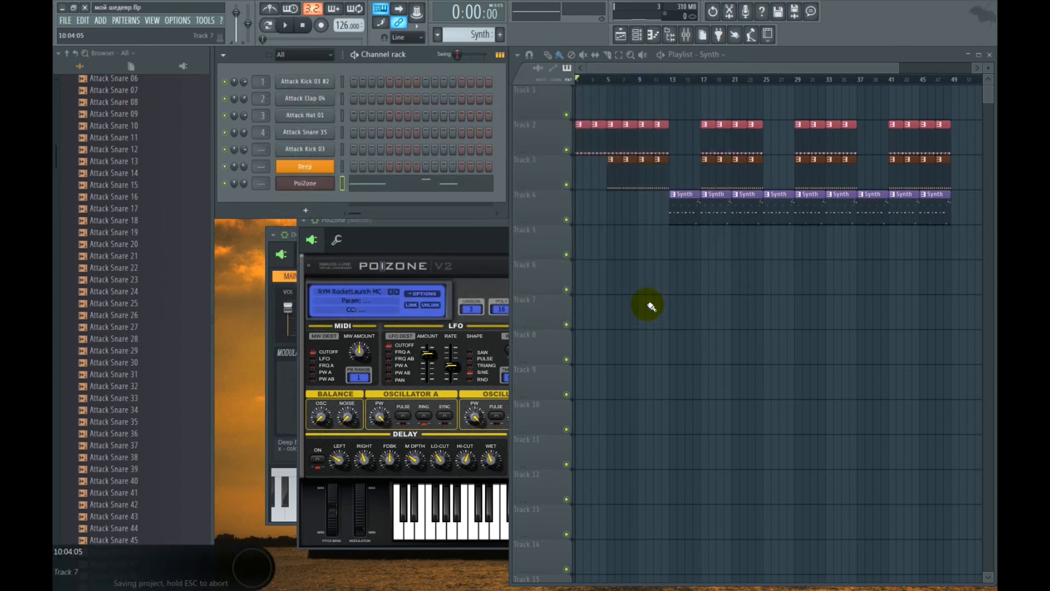
Export the project as an MP3 file named мой шедевр.mp3 to the Desktop (Рабочий стол)
left_click(68, 22)
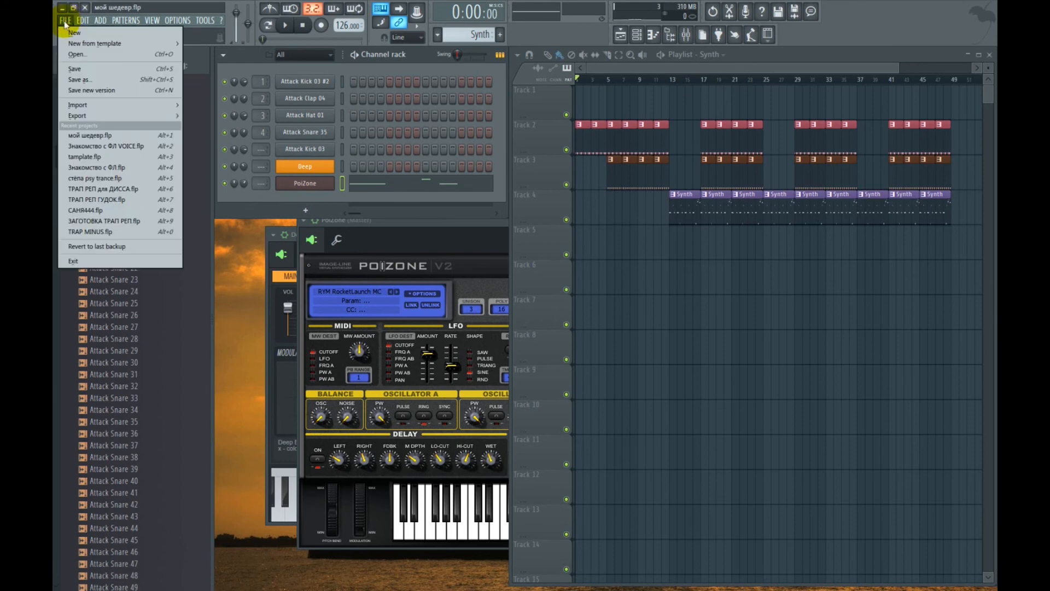
mouse_move(86, 117)
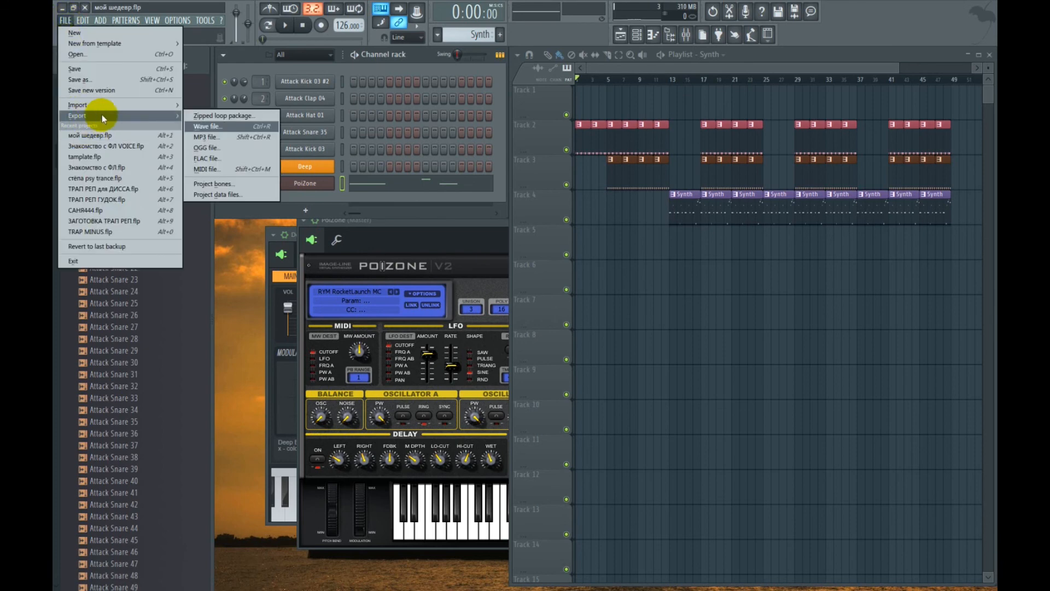
left_click(221, 138)
scroll(390, 218, "down", 3)
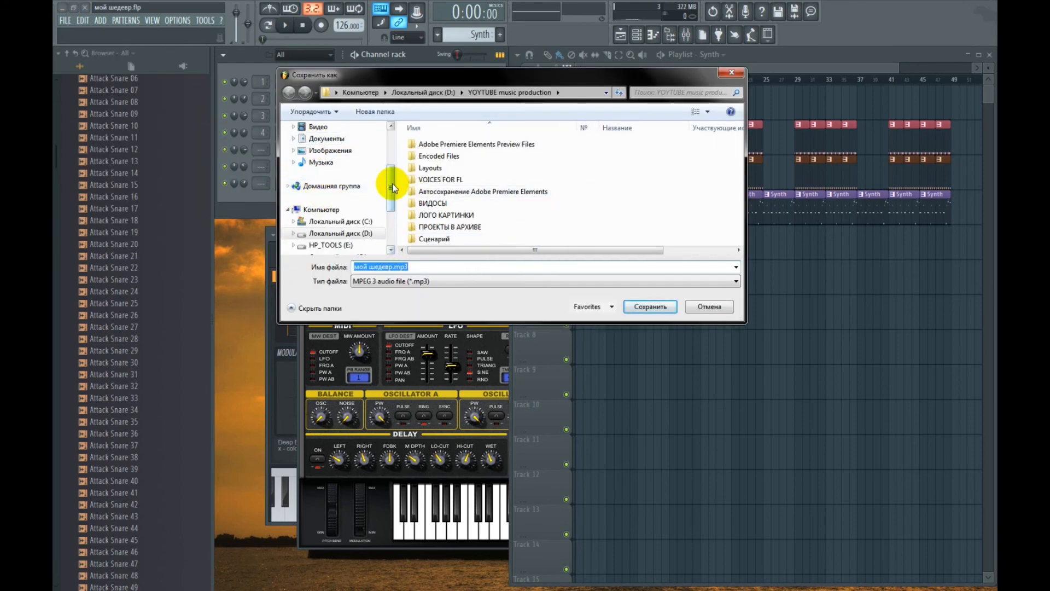
scroll(378, 145, "up", 3)
left_click(325, 155)
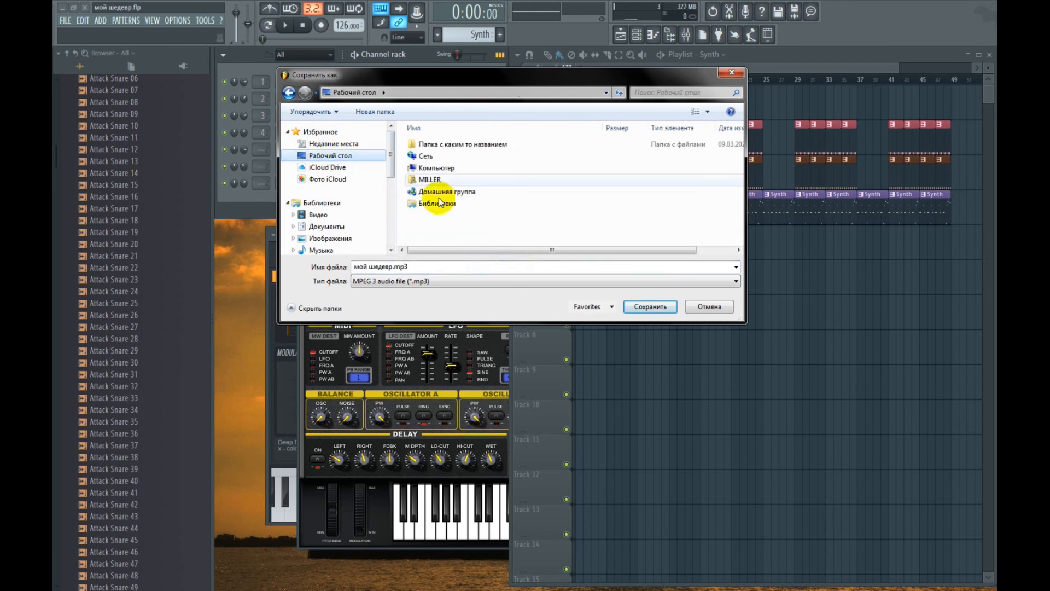
left_click(636, 307)
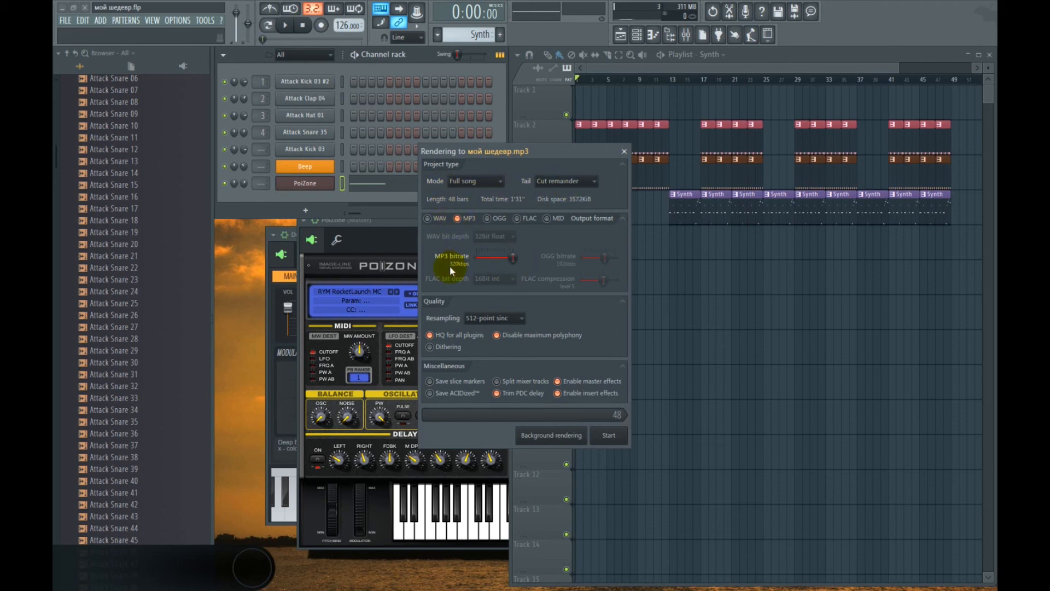
Review the resampling options, keep 512-point sinc, and render the full song to MP3 at 320 kbps
left_click(478, 317)
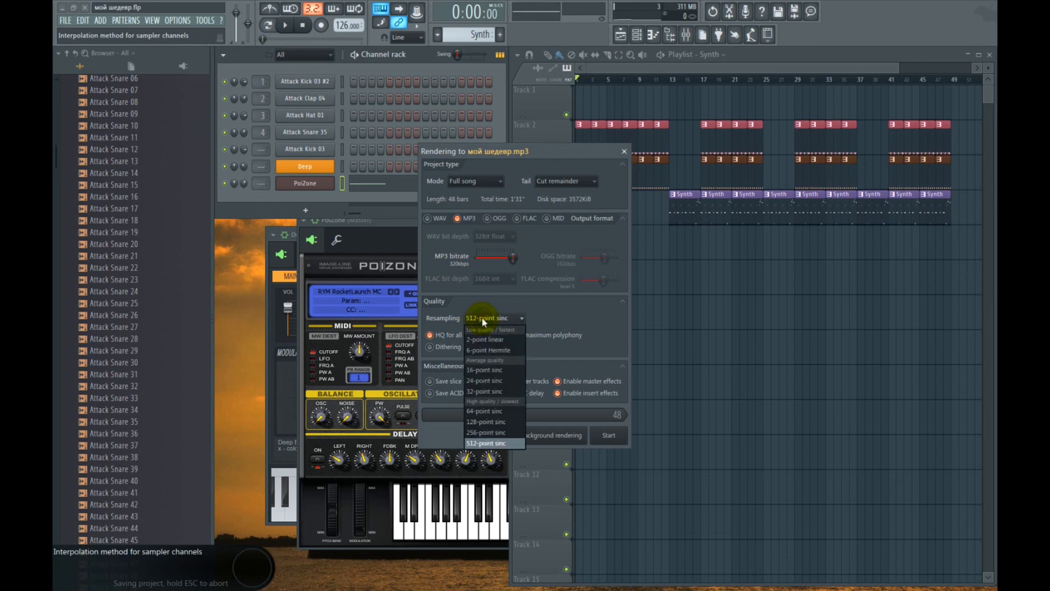
left_click(477, 317)
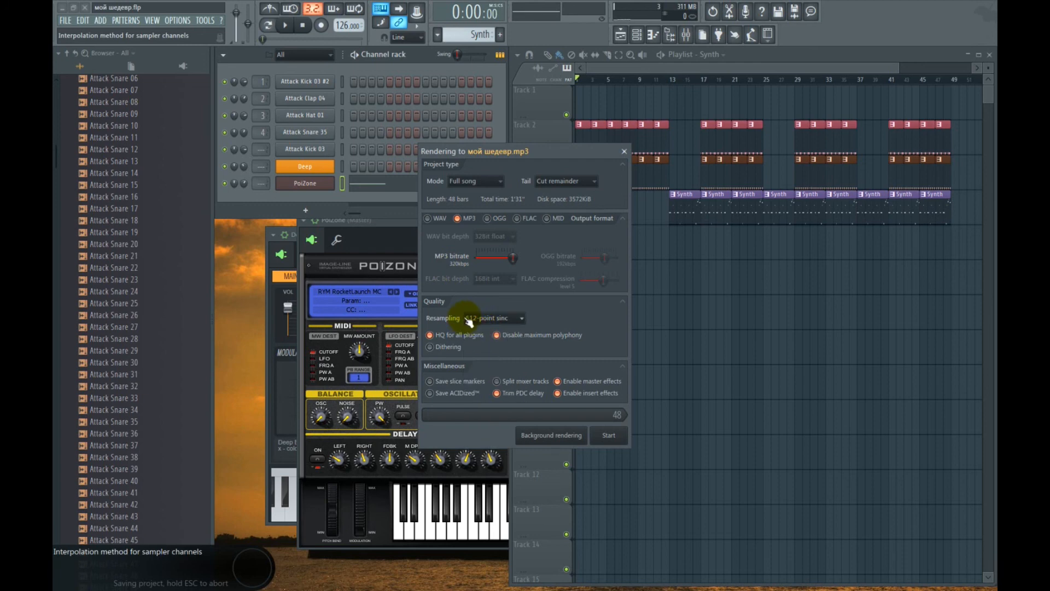
left_click(610, 437)
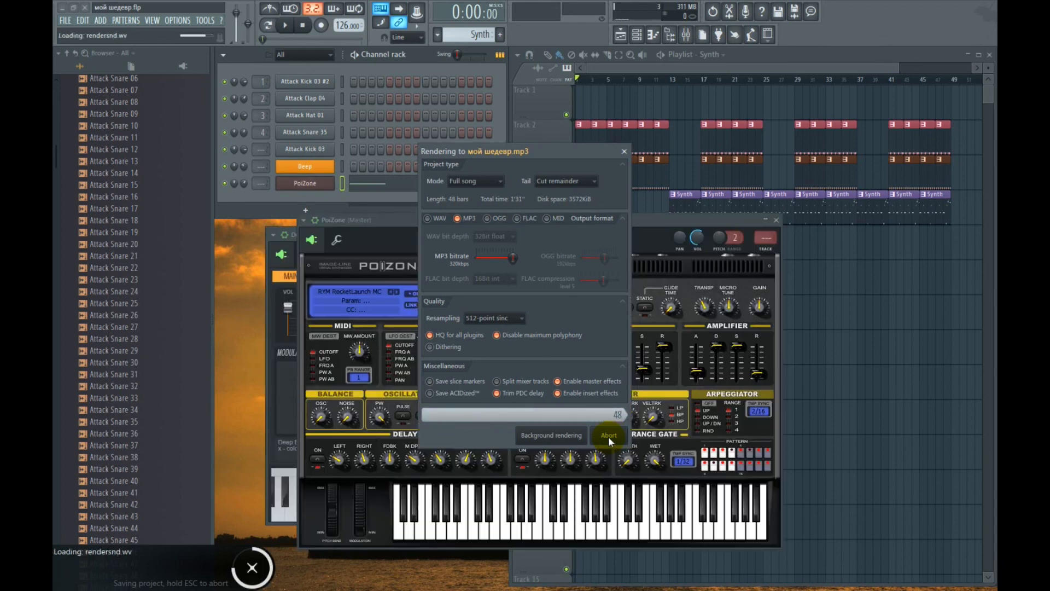
Minimize FL Studio and move the exported мой шедевр.mp3 file below the FL Crazy (64bit) shortcut on the desktop
left_click(67, 9)
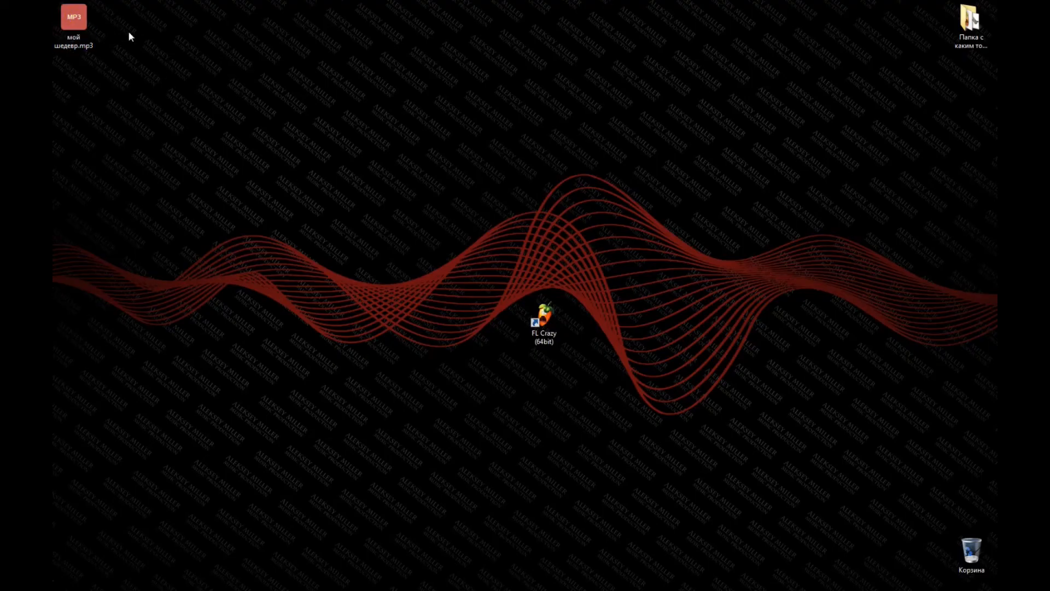
left_click_drag(79, 28, 544, 390)
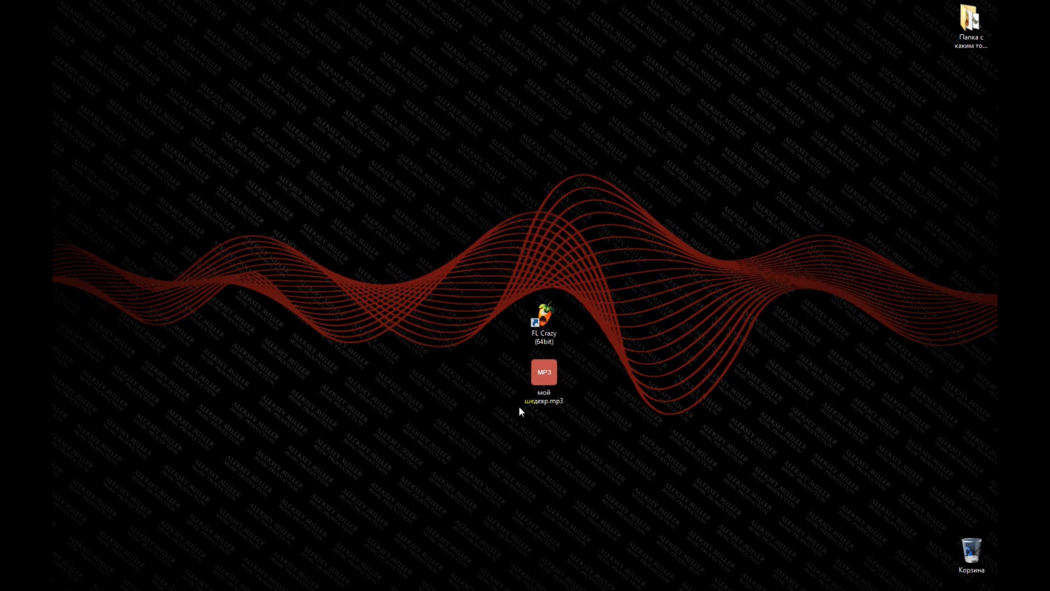
Play мой шедевр.mp3 in AIMP, move the player above the shortcuts, skip ahead in the track and set the volume to about 52%
double_click(534, 380)
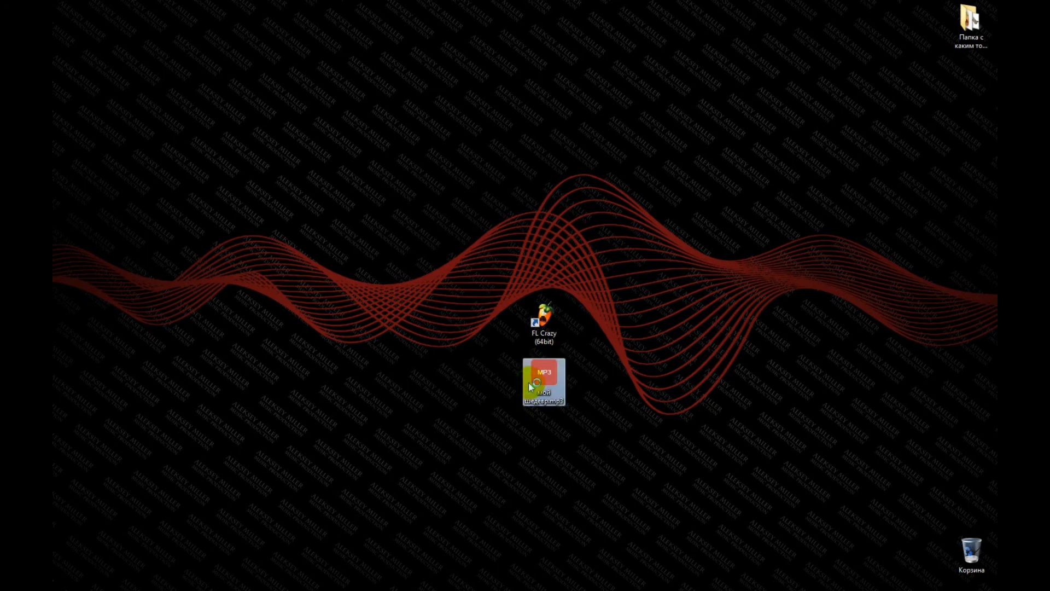
left_click_drag(765, 108, 527, 78)
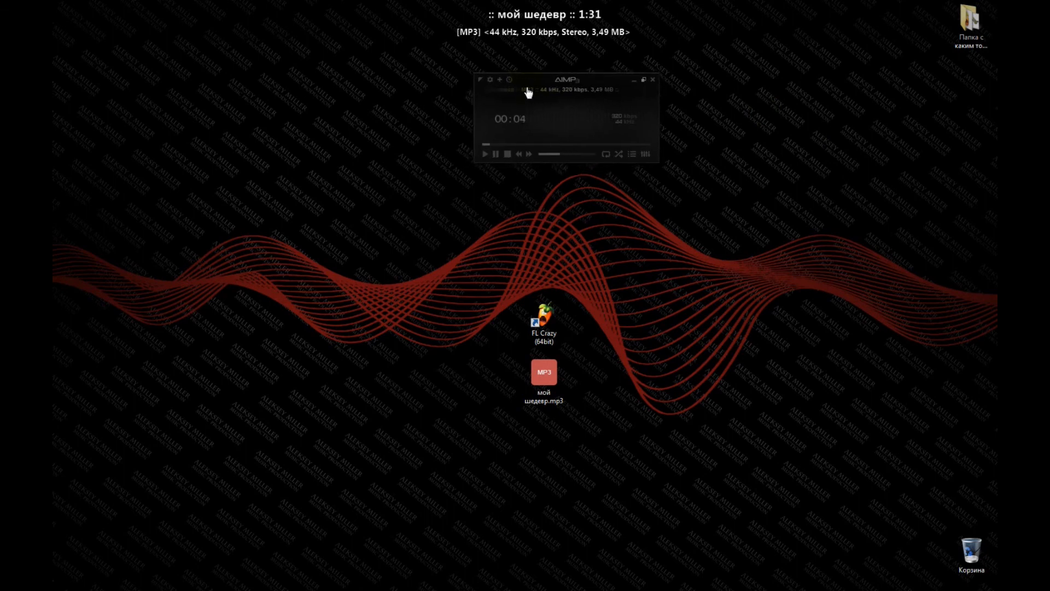
left_click_drag(494, 145, 541, 145)
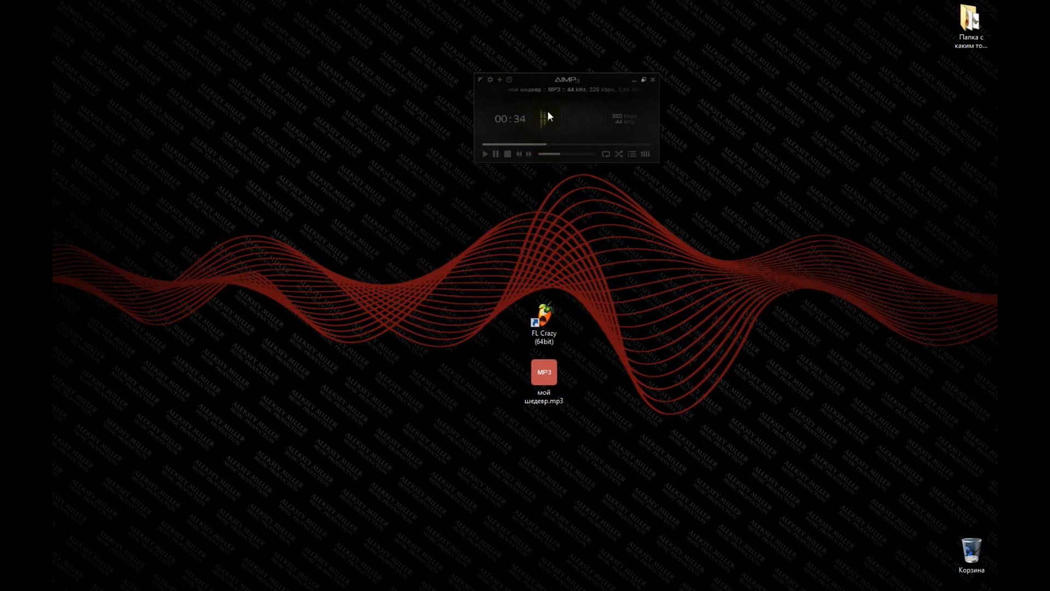
left_click_drag(560, 154, 568, 152)
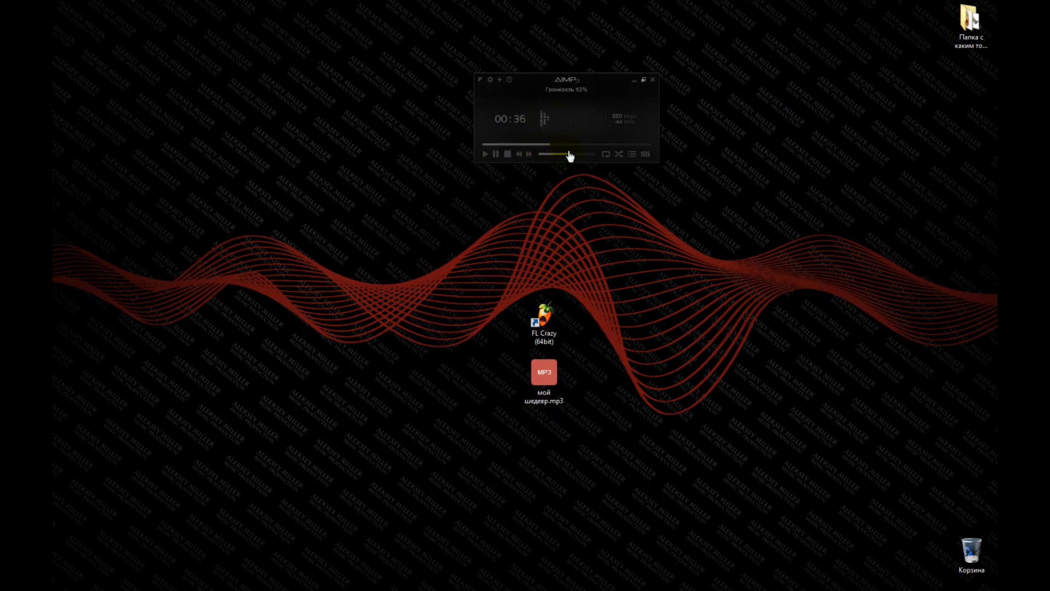